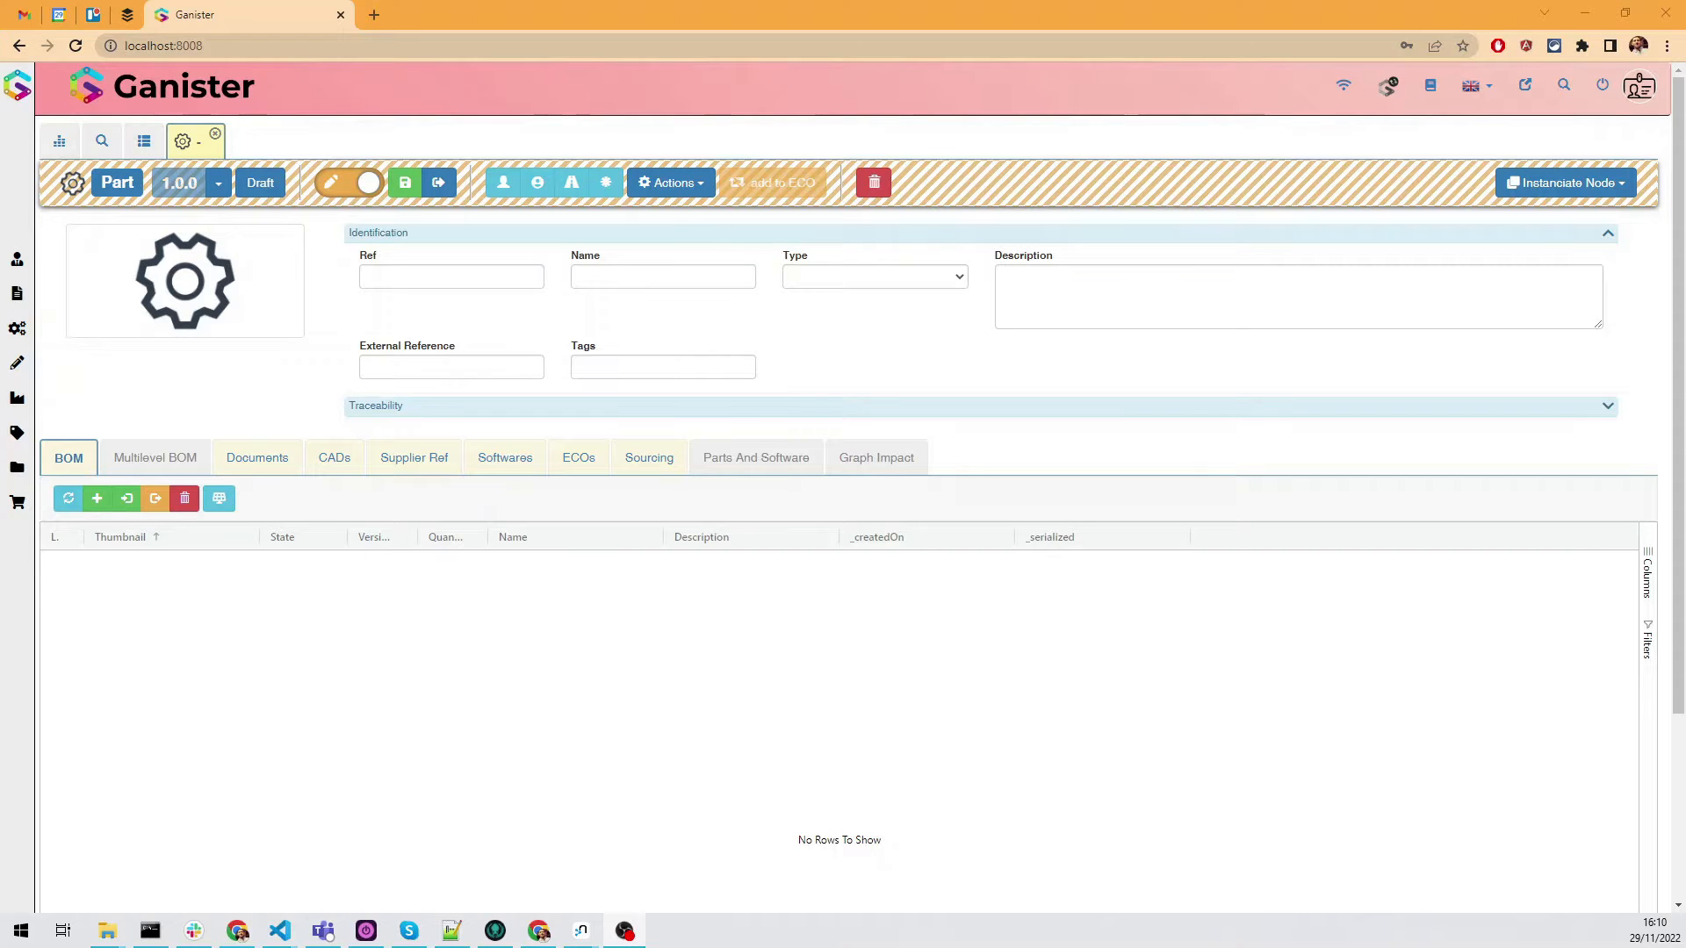
# Open the Ganister configuration in a new tab and display the part nodetype's UI settings from the Datamodel.
pyautogui.rightClick(1522, 93)
pyautogui.click(1528, 95)
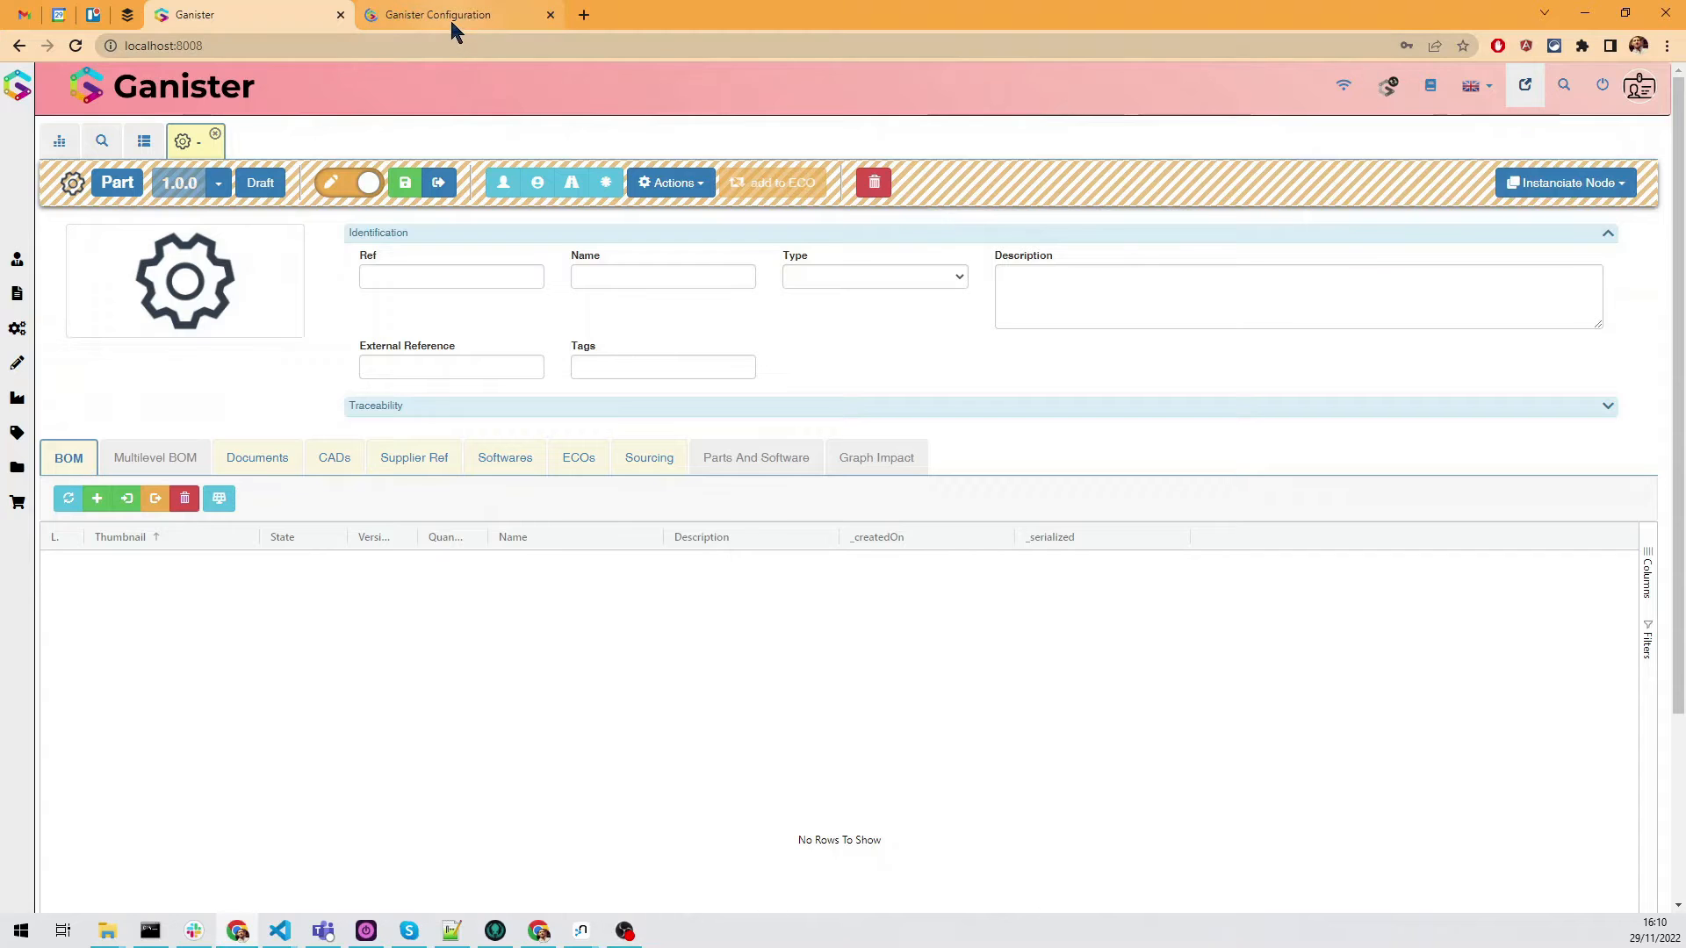
pyautogui.click(451, 26)
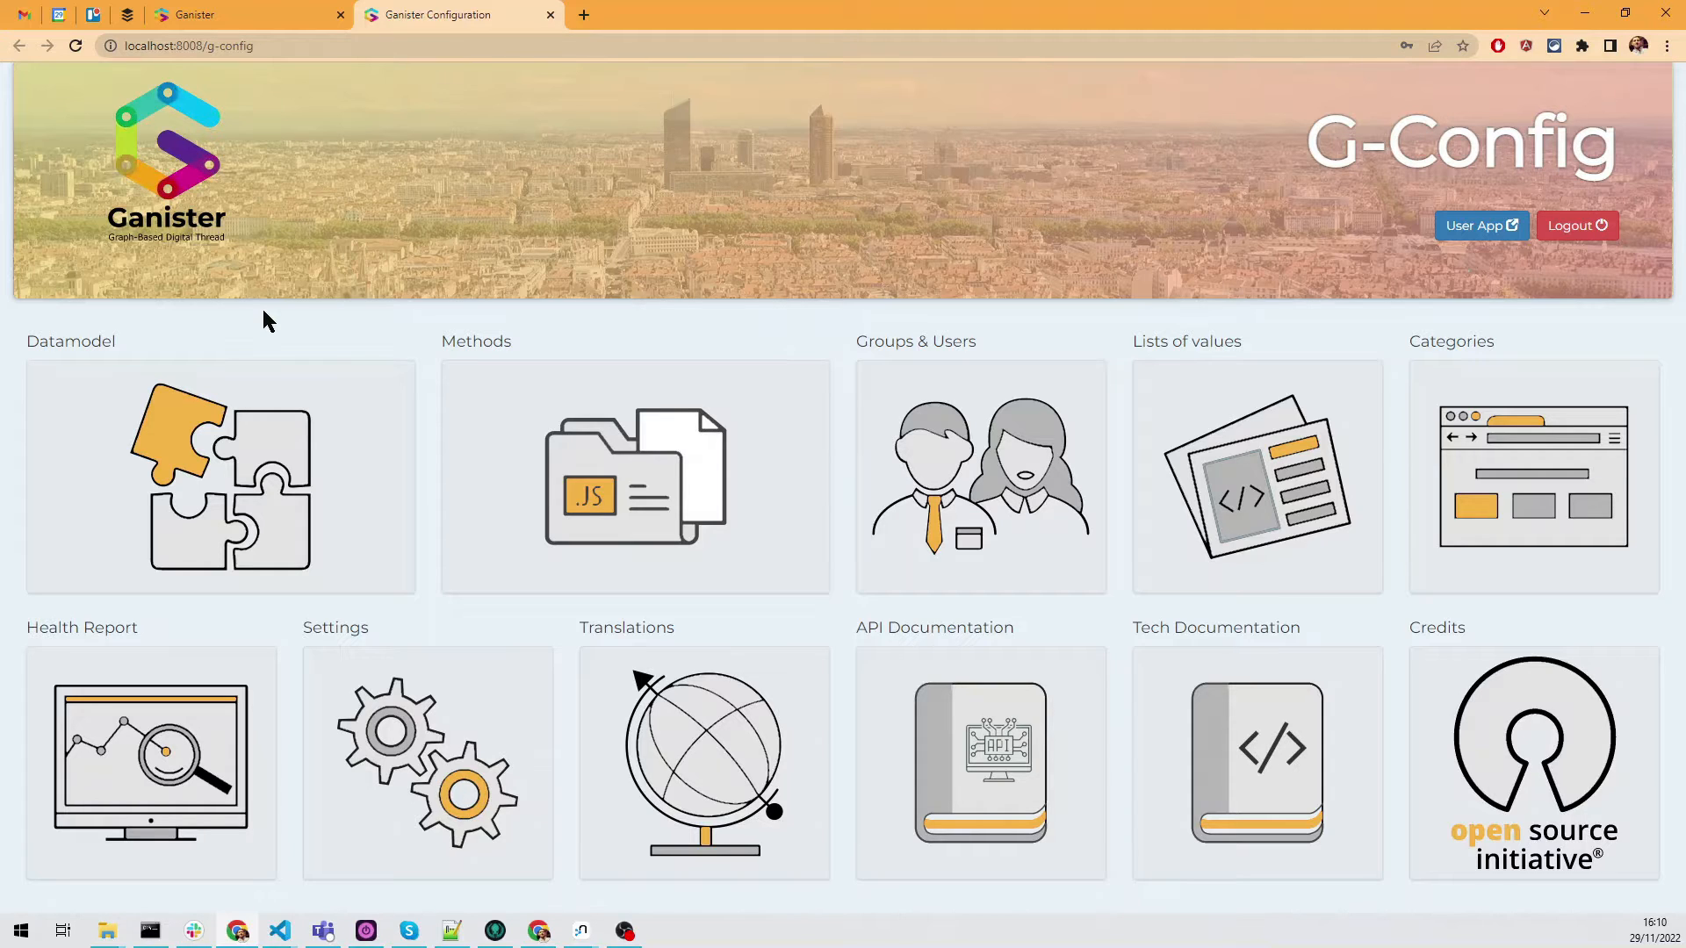
pyautogui.click(248, 395)
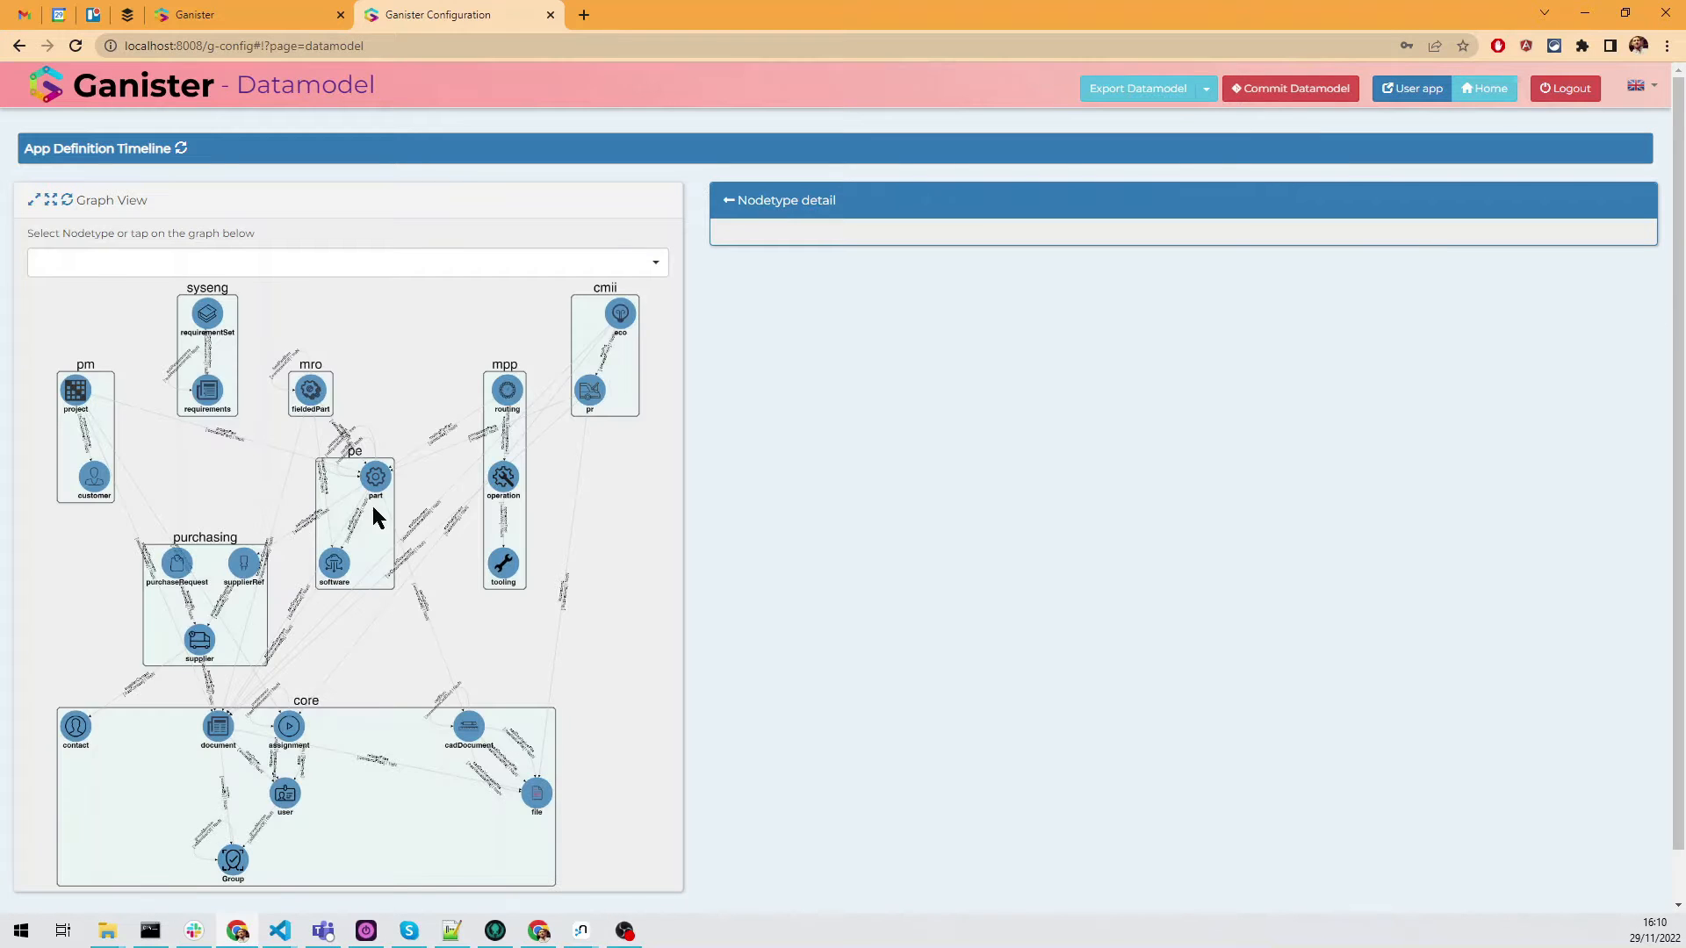
pyautogui.click(378, 476)
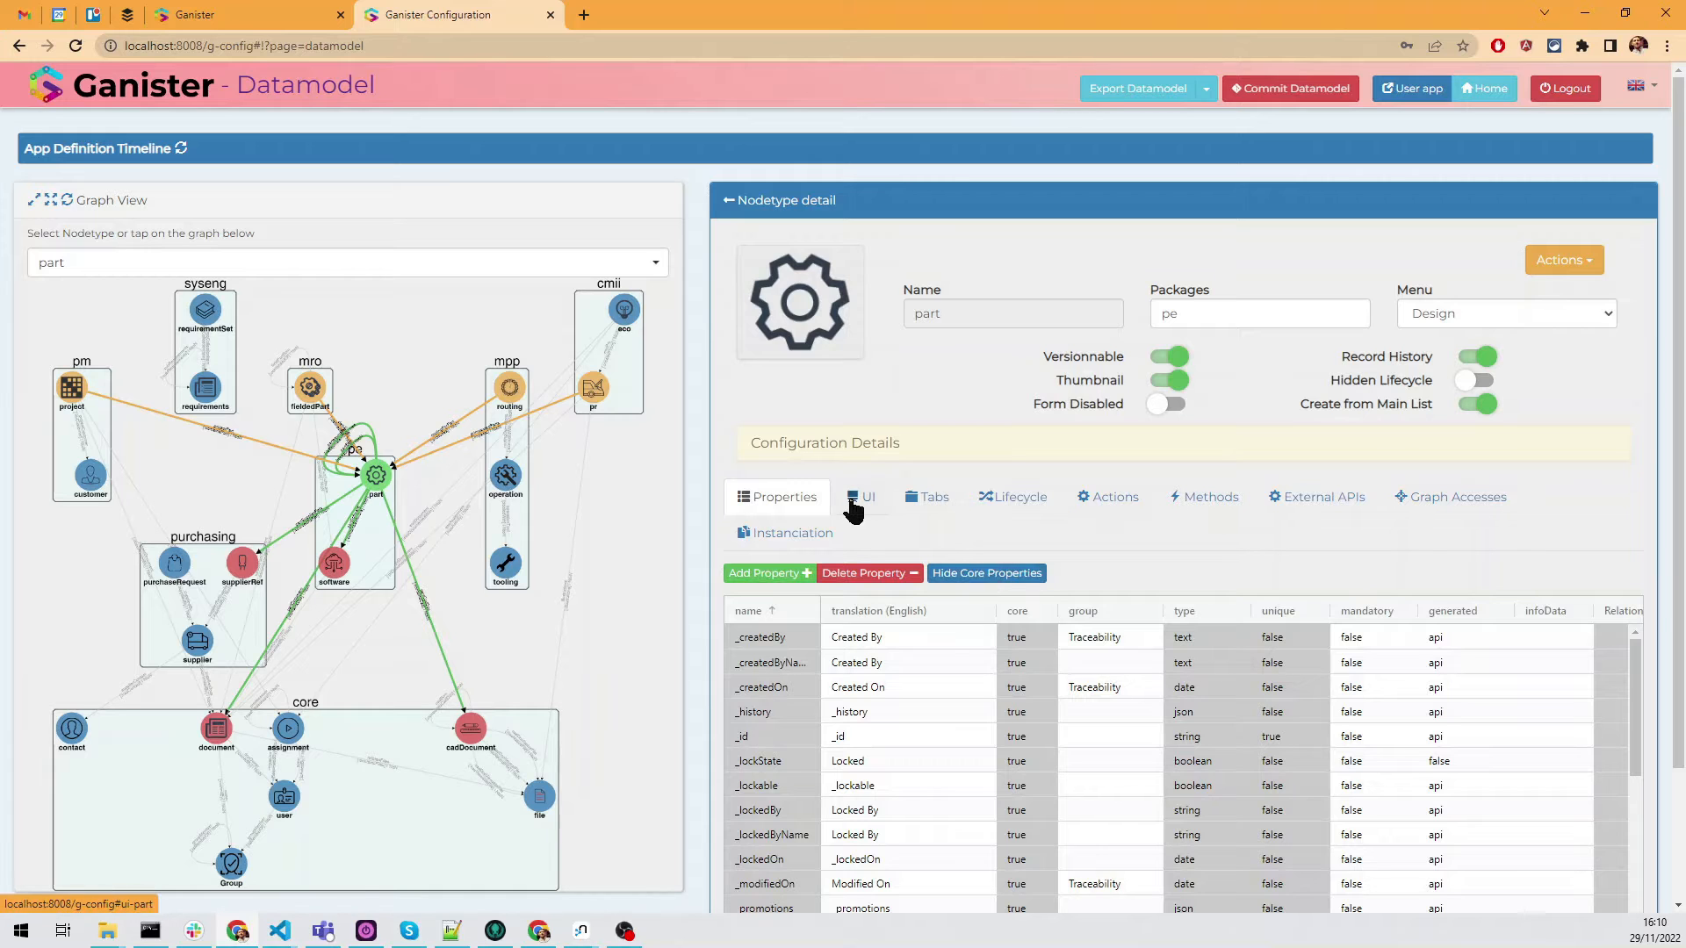
pyautogui.scroll(-1, 893, 713)
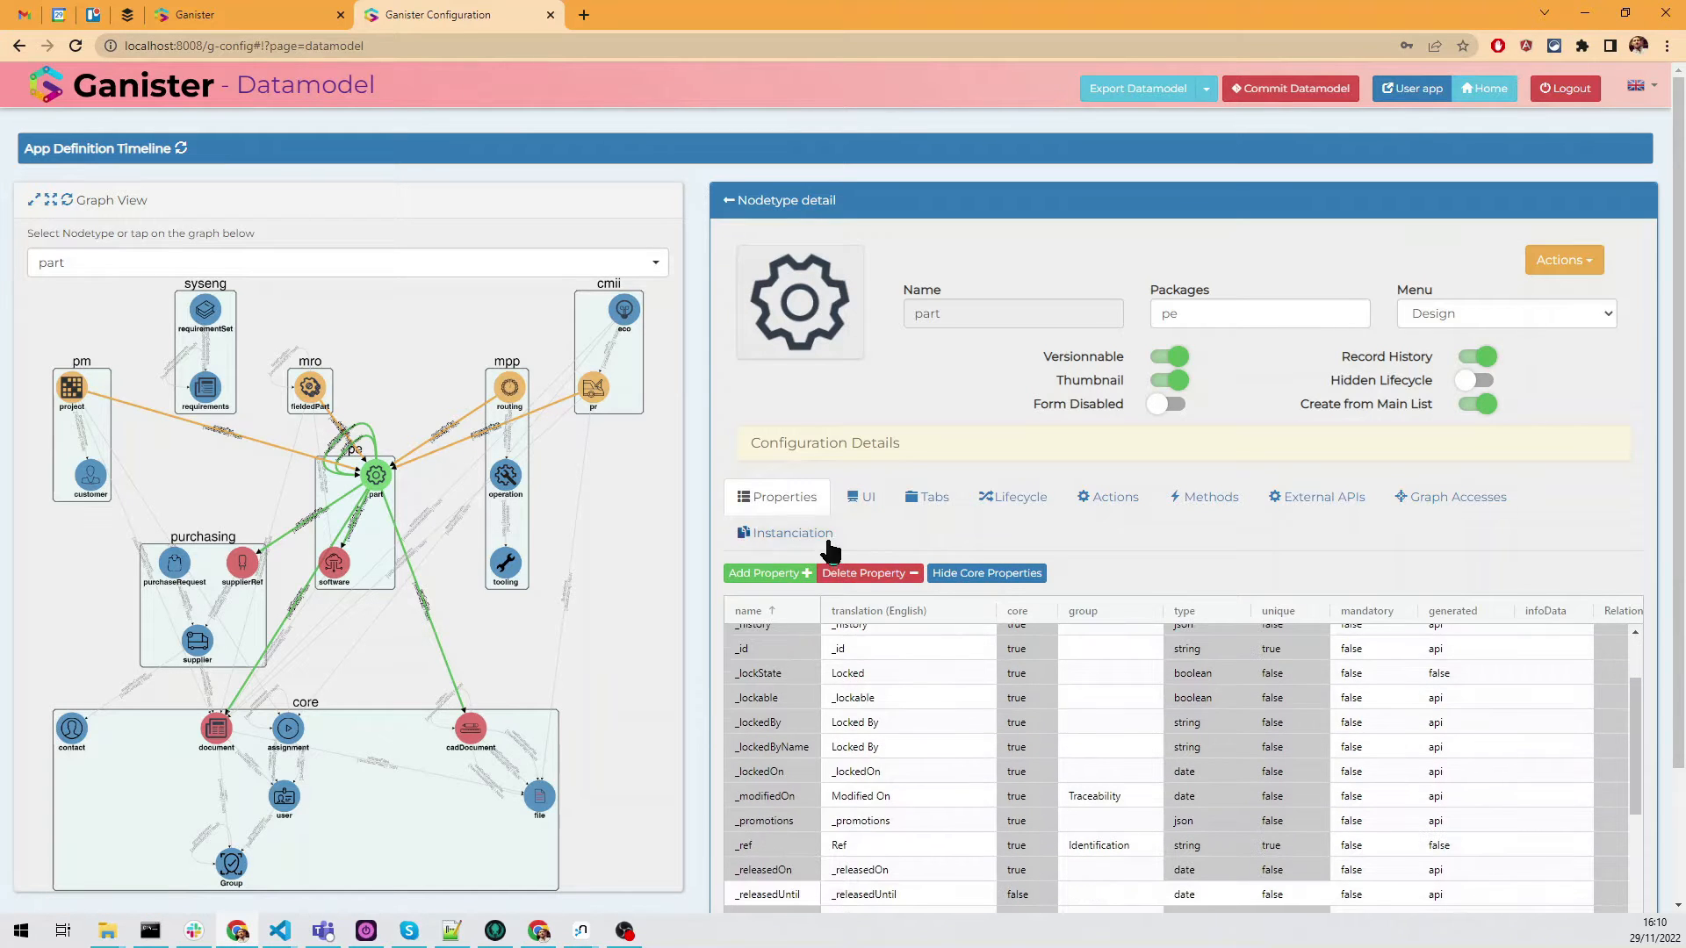
pyautogui.click(853, 499)
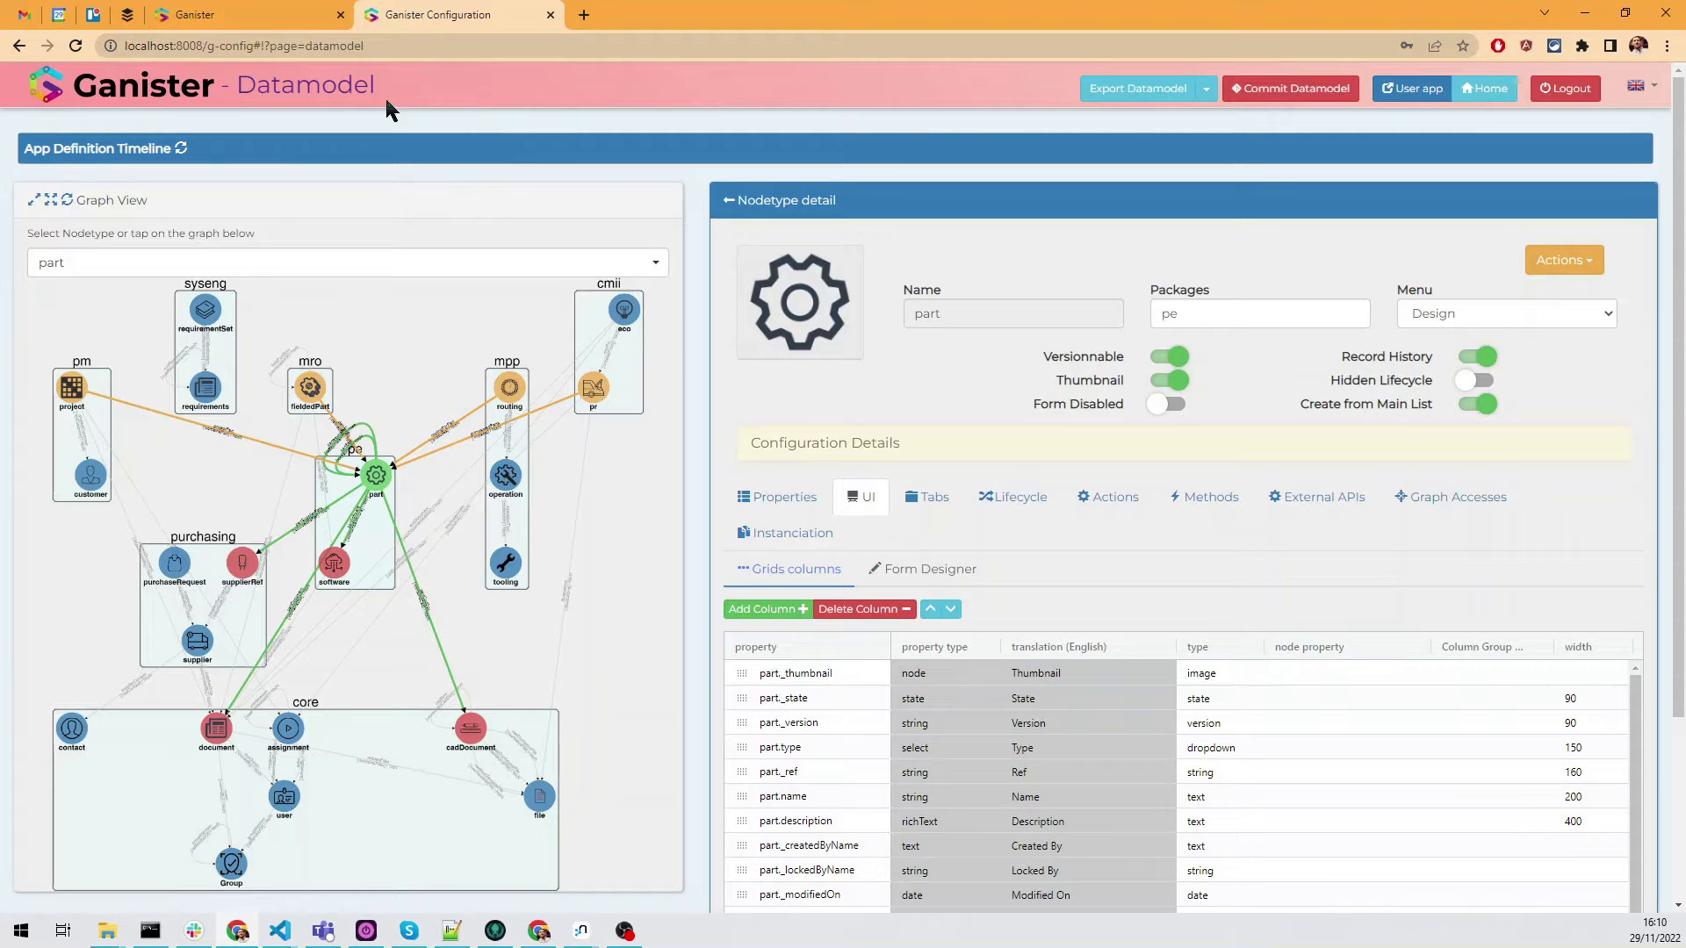
# Return to the Part form and resize the browser window to check the form's layout at different widths, then restore full size.
pyautogui.click(256, 16)
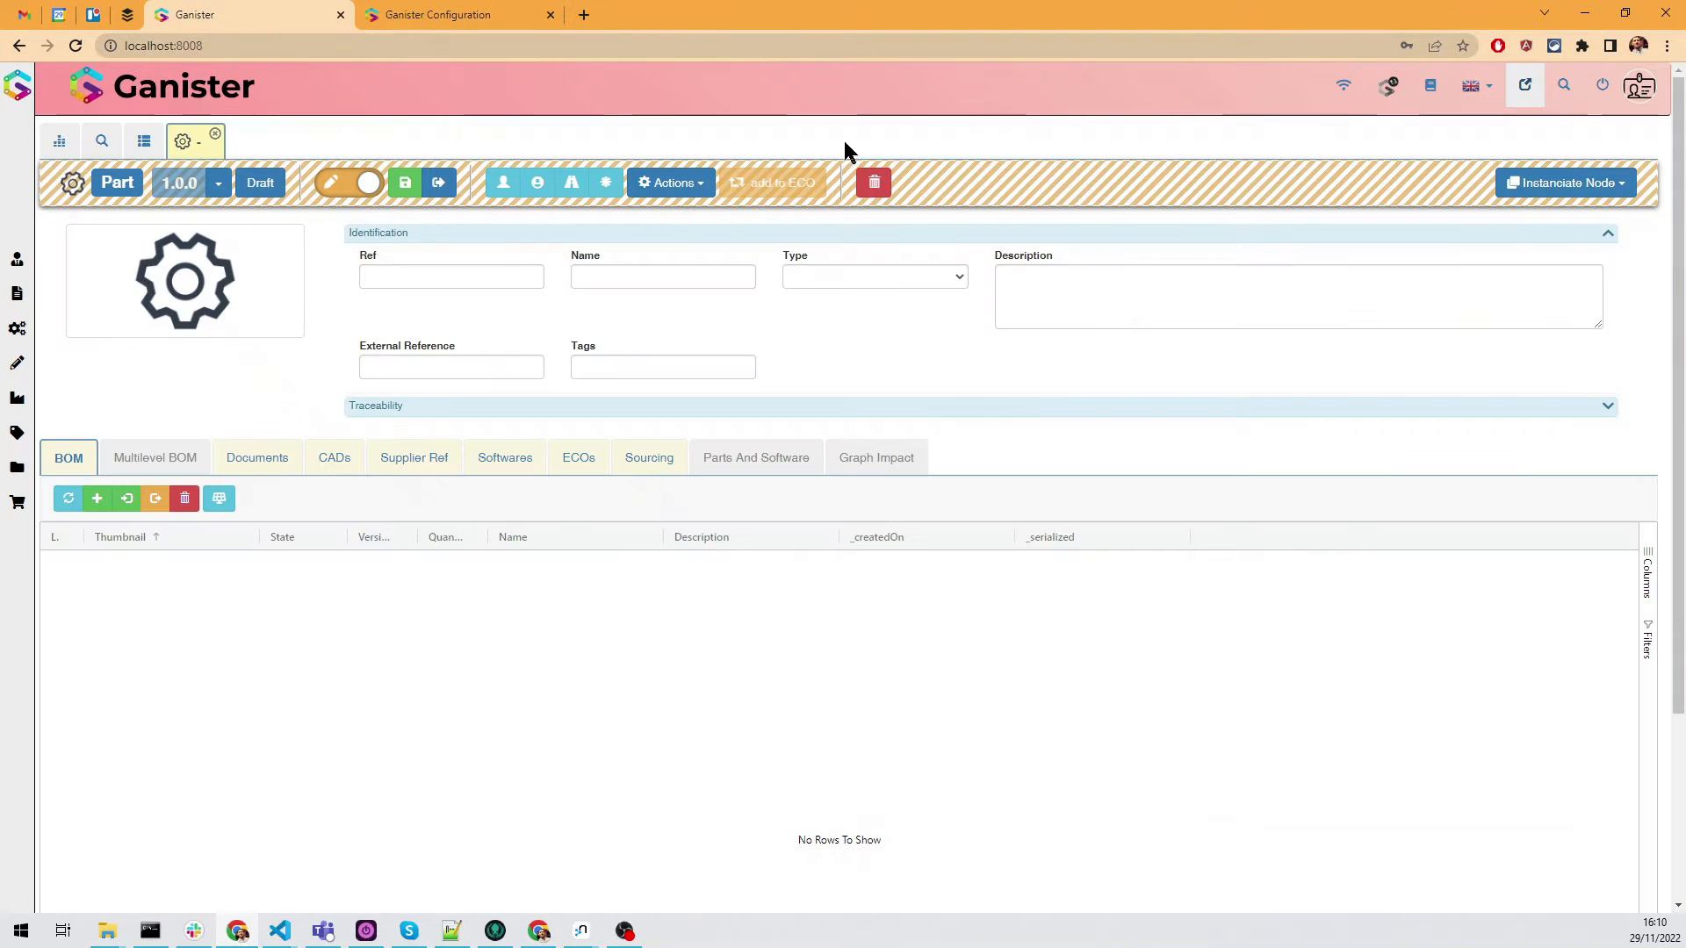
pyautogui.click(1626, 13)
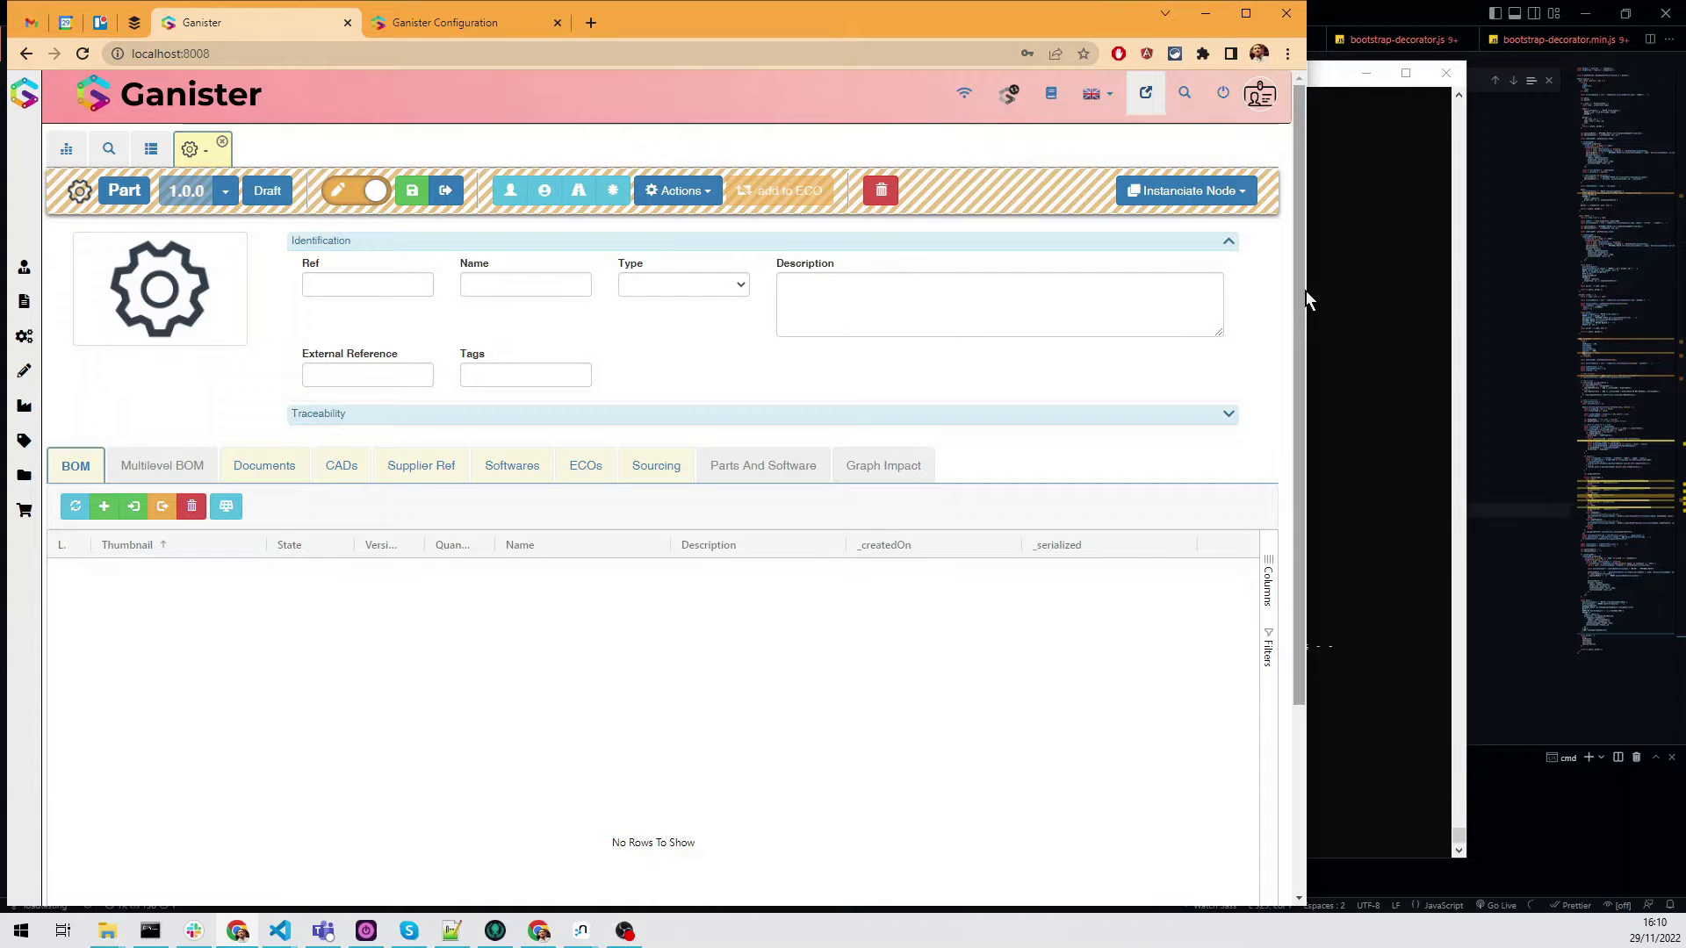
pyautogui.moveTo(1303, 294); pyautogui.dragTo(1383, 294)
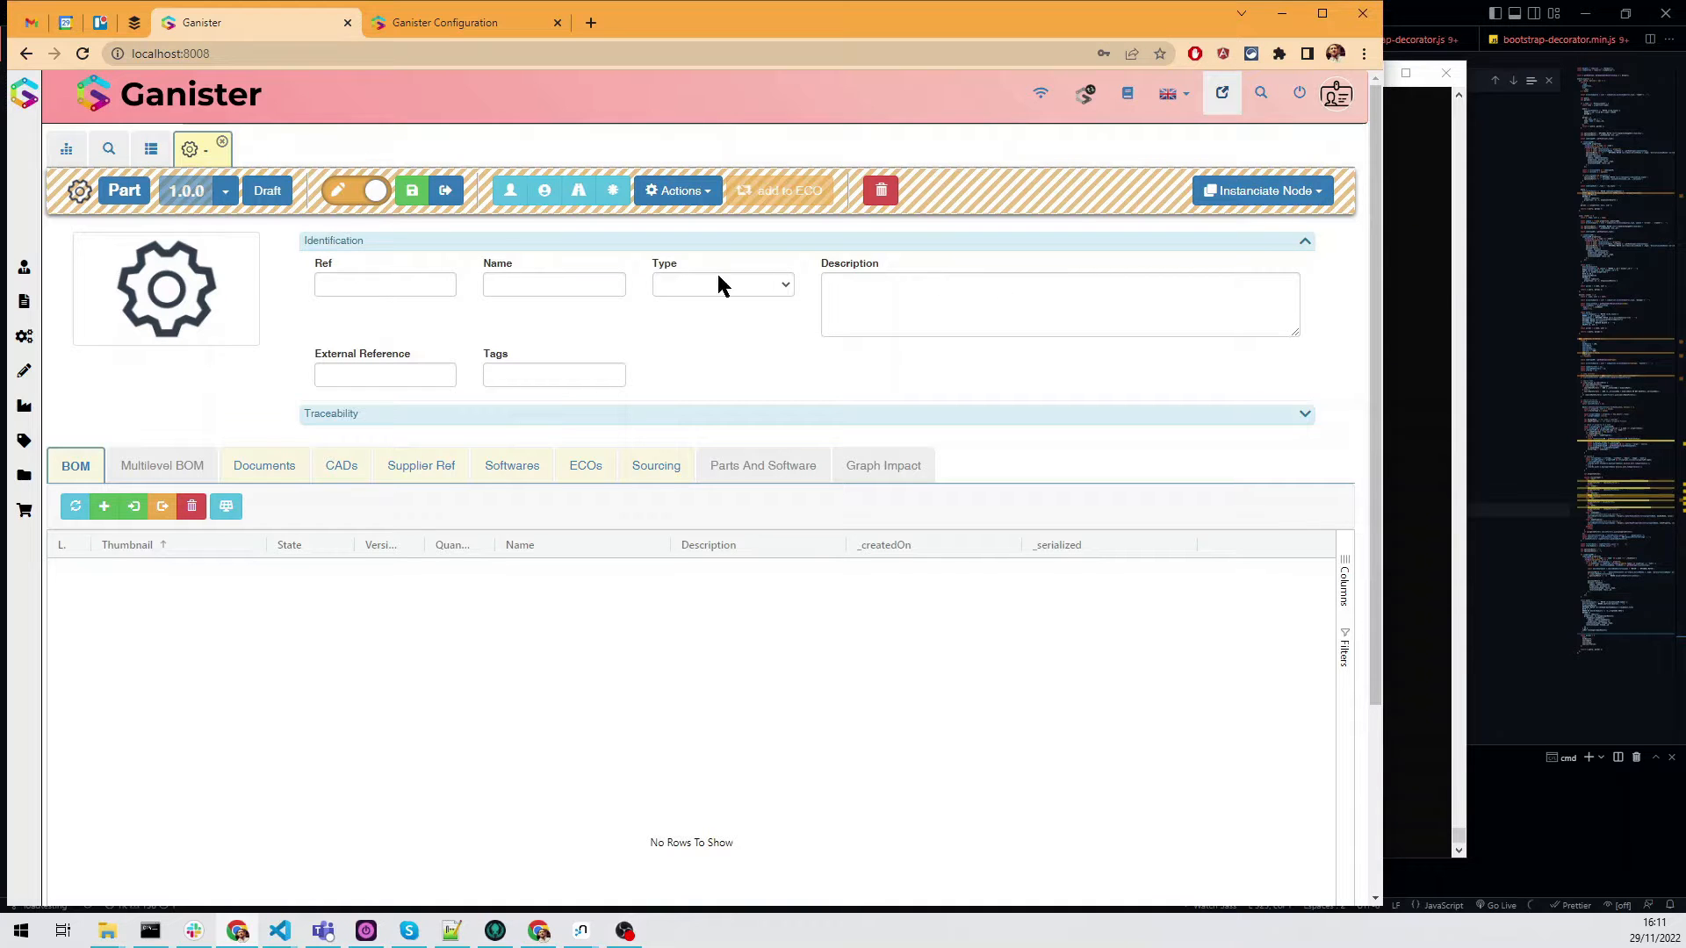
pyautogui.moveTo(1383, 270); pyautogui.dragTo(1494, 351)
pyautogui.click(1433, 13)
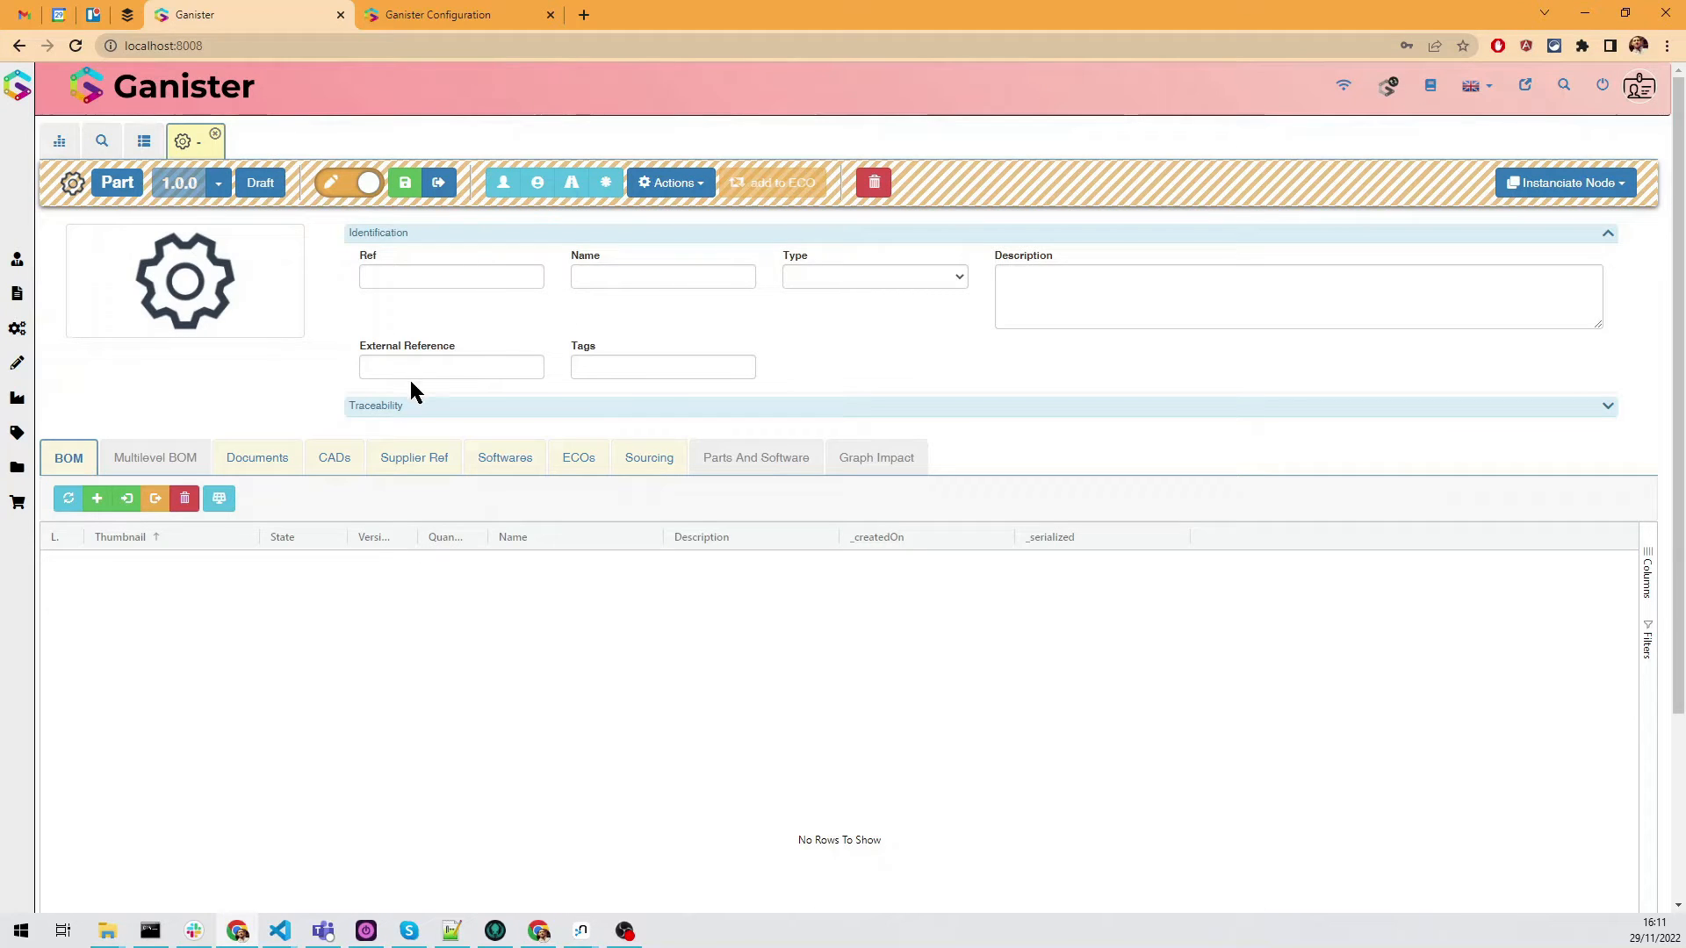
# Expand the Traceability section of the Part form and inspect its fields and the thumbnail area.
pyautogui.click(419, 404)
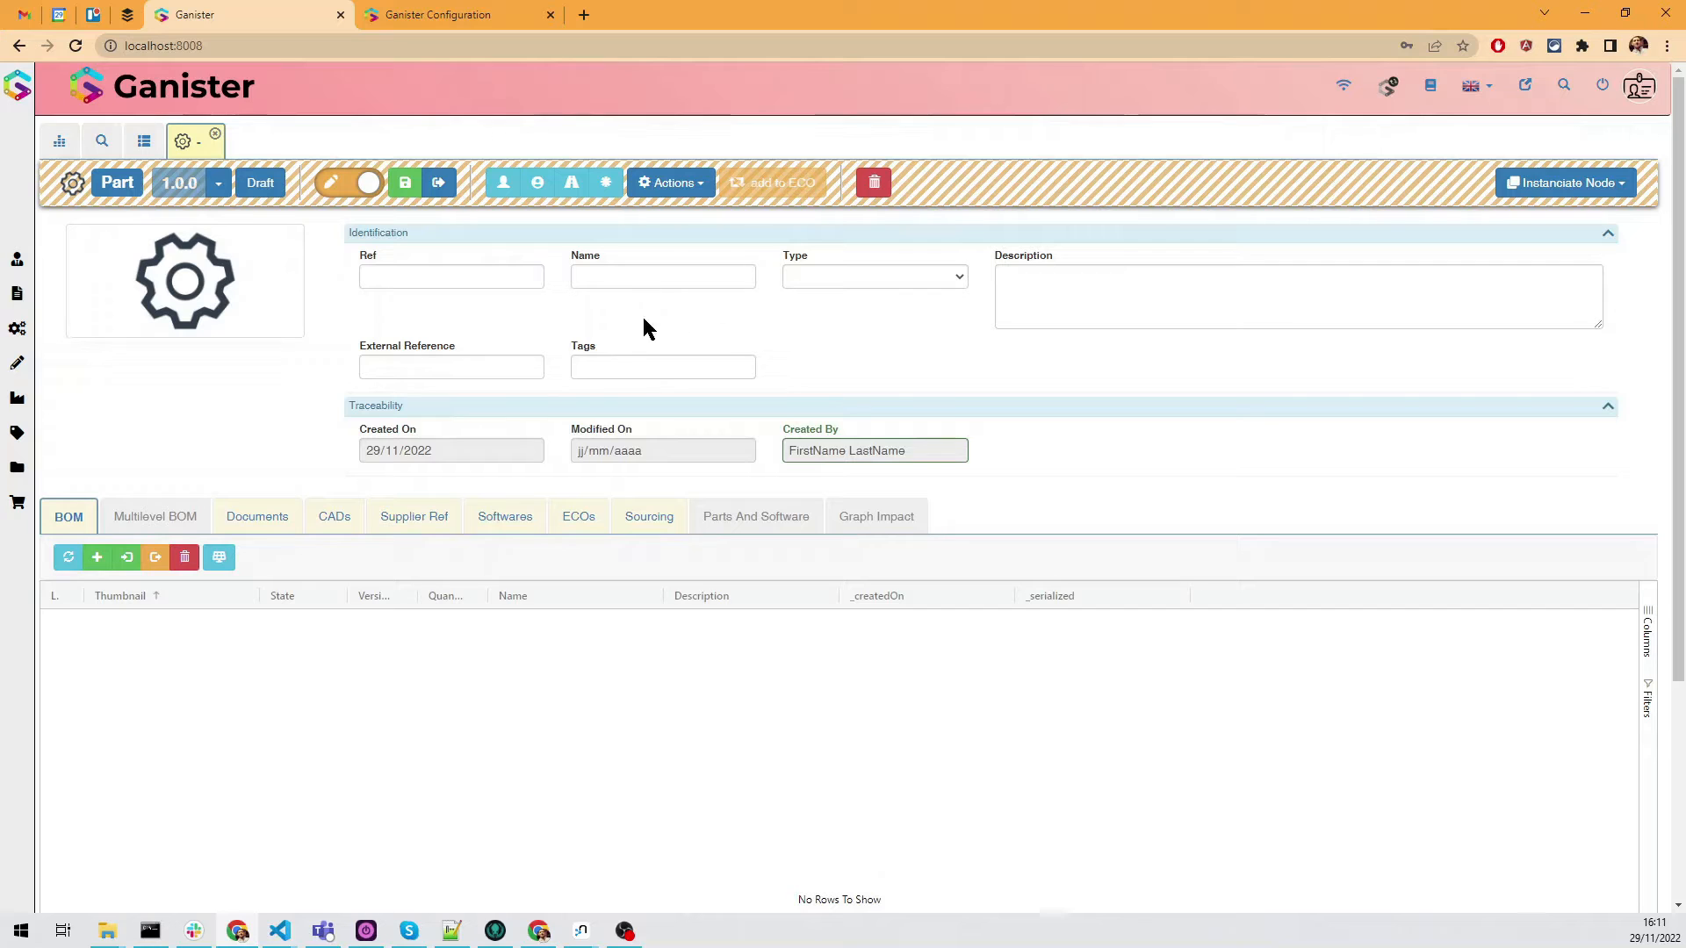
pyautogui.click(406, 406)
pyautogui.click(417, 406)
pyautogui.moveTo(189, 266)
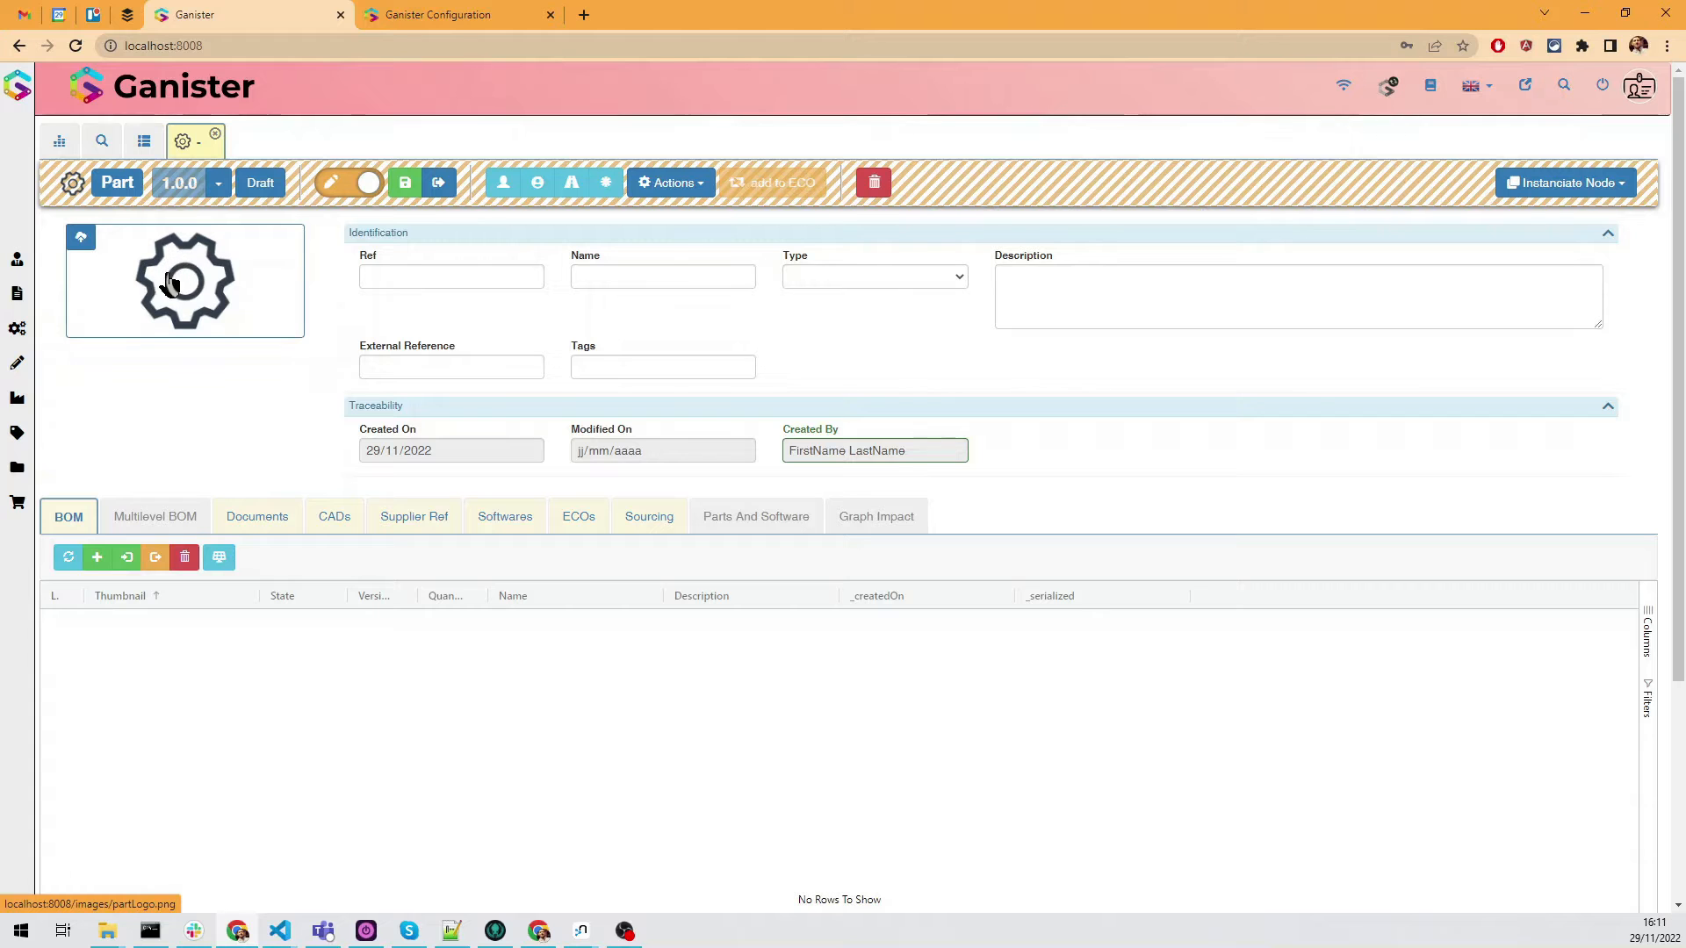
# Turn off the Thumbnail option of the part nodetype in the configuration and reload the Part form.
pyautogui.click(461, 15)
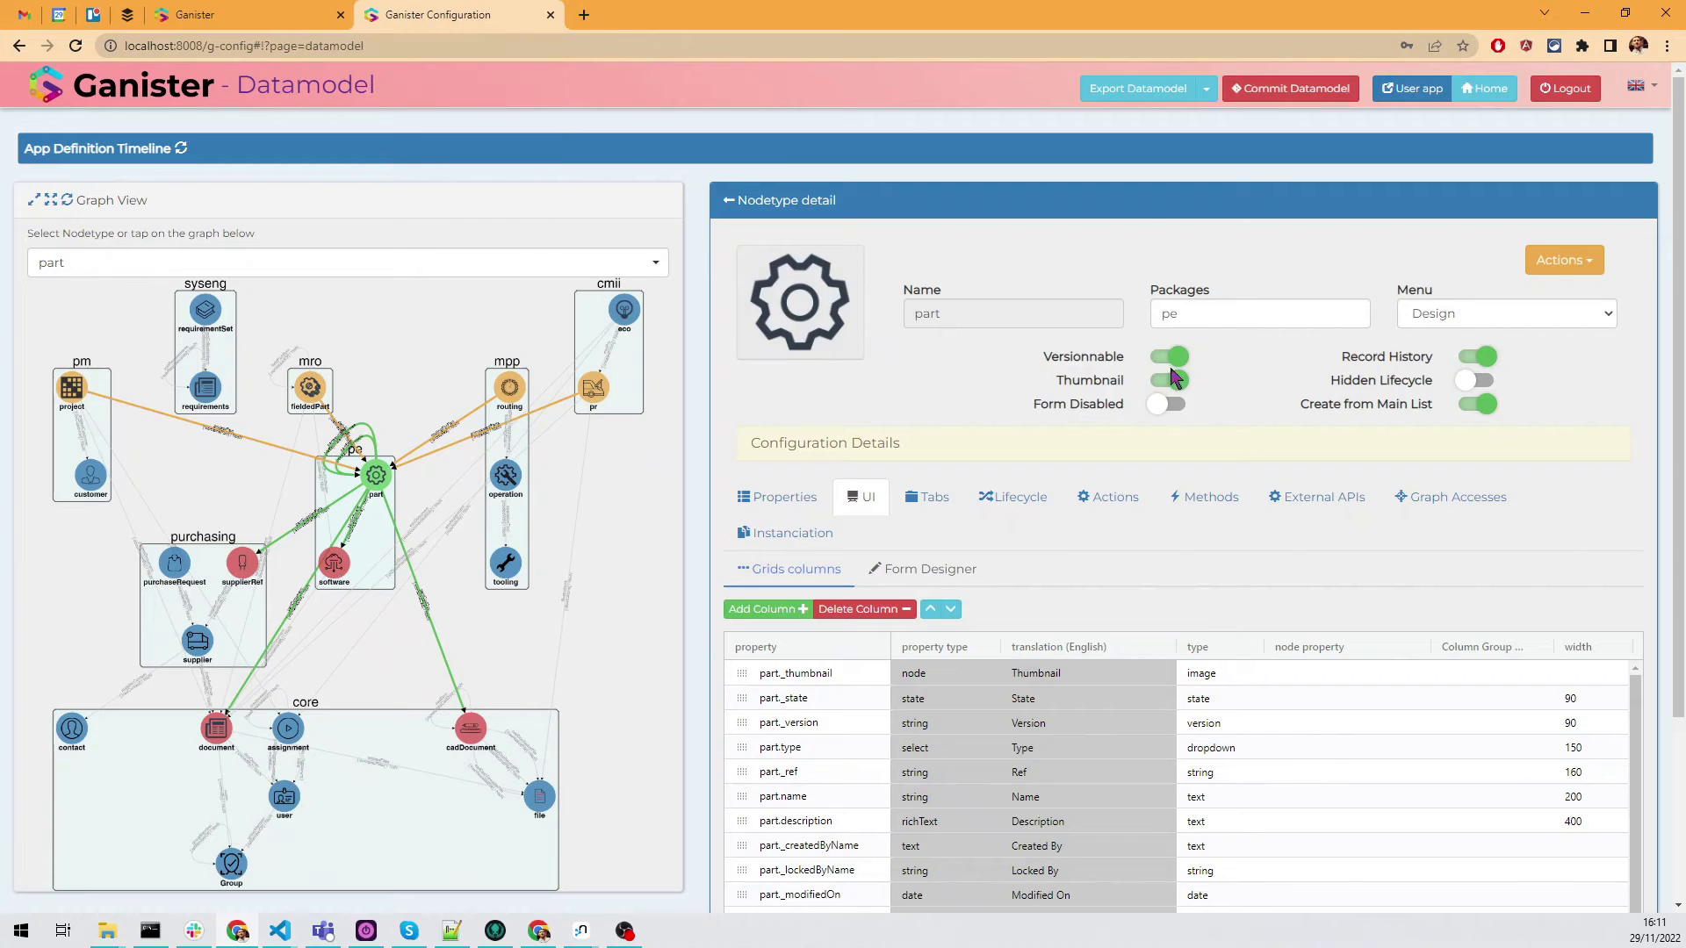
pyautogui.click(287, 18)
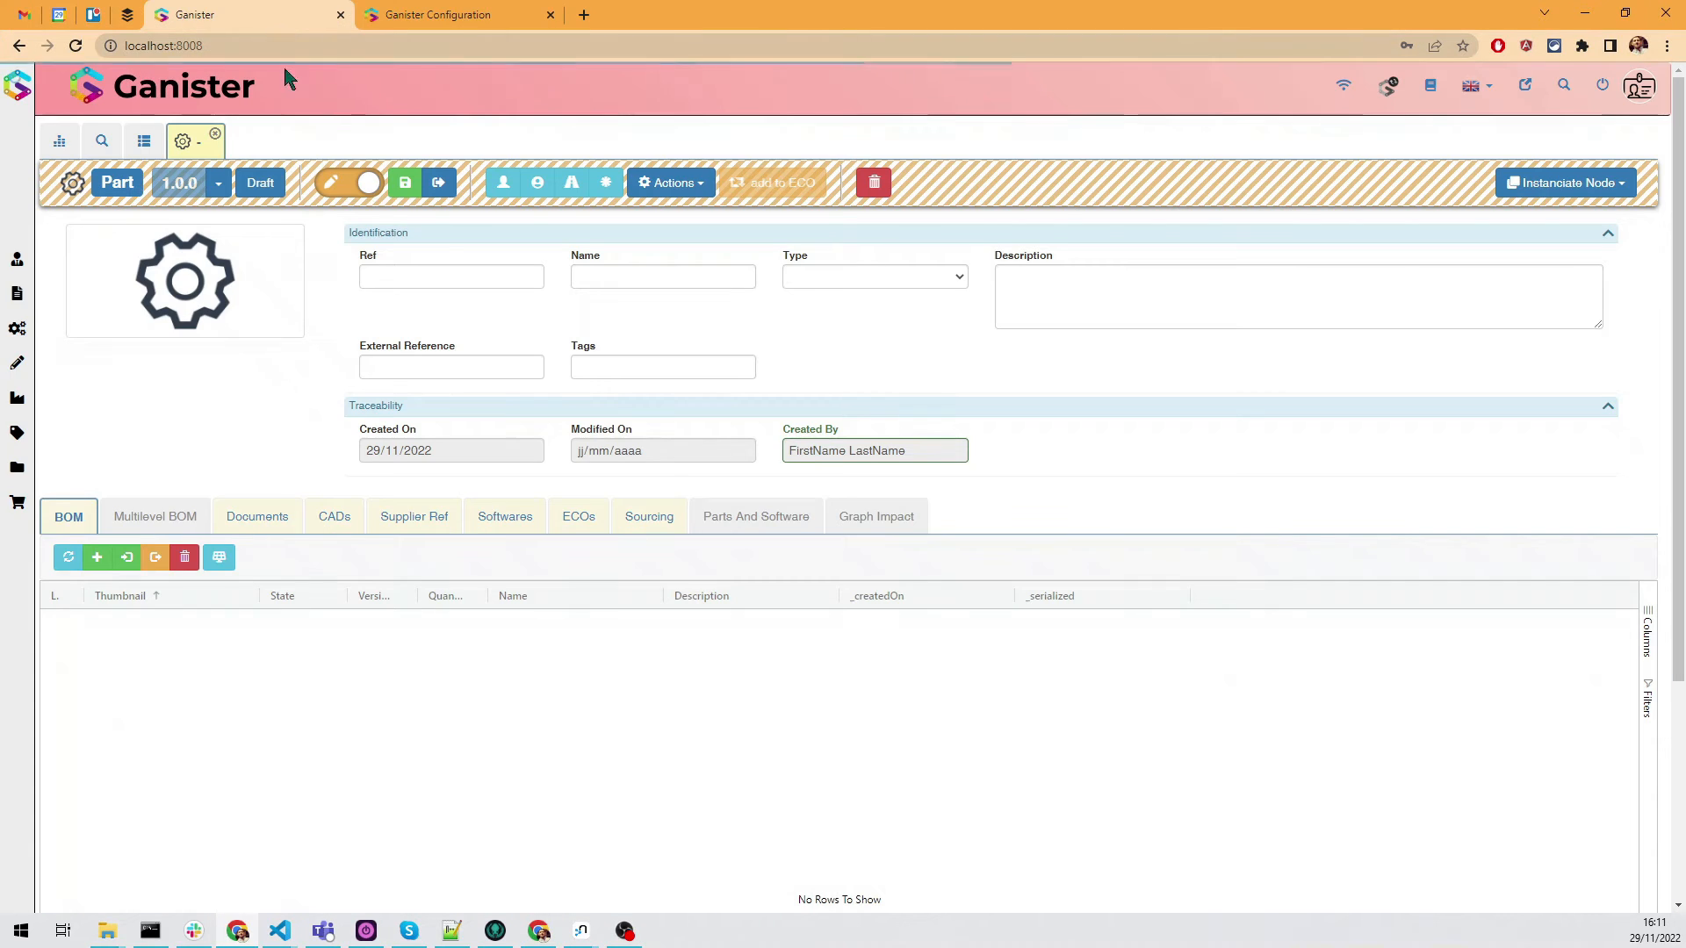
pyautogui.click(76, 46)
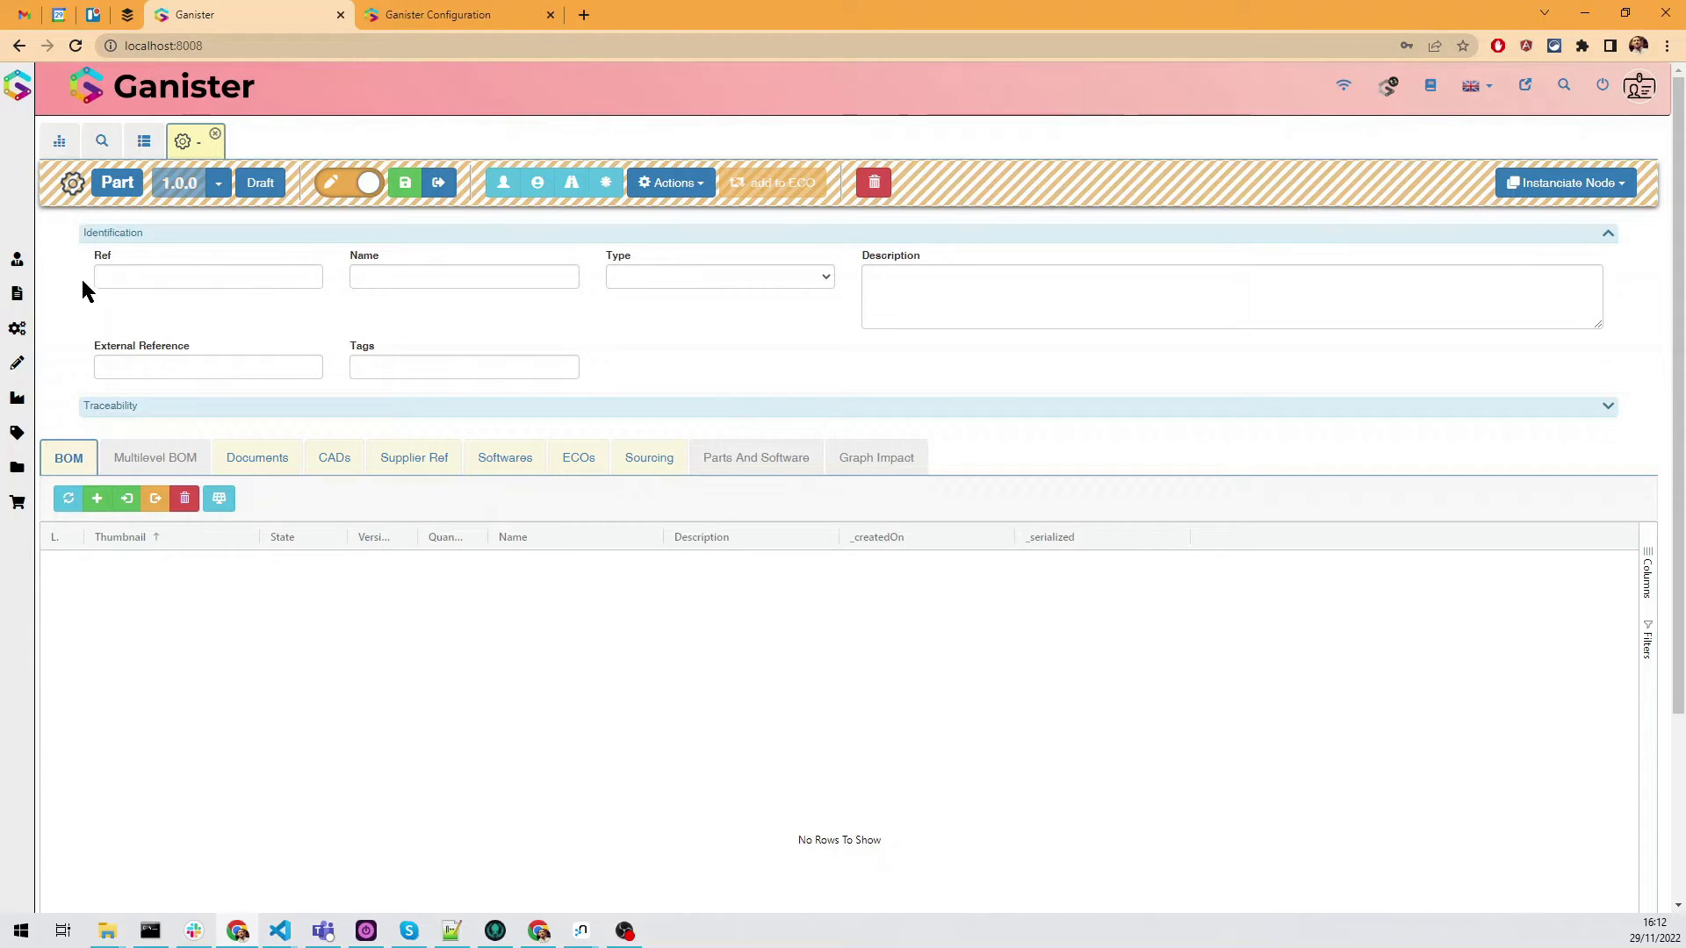
pyautogui.click(191, 275)
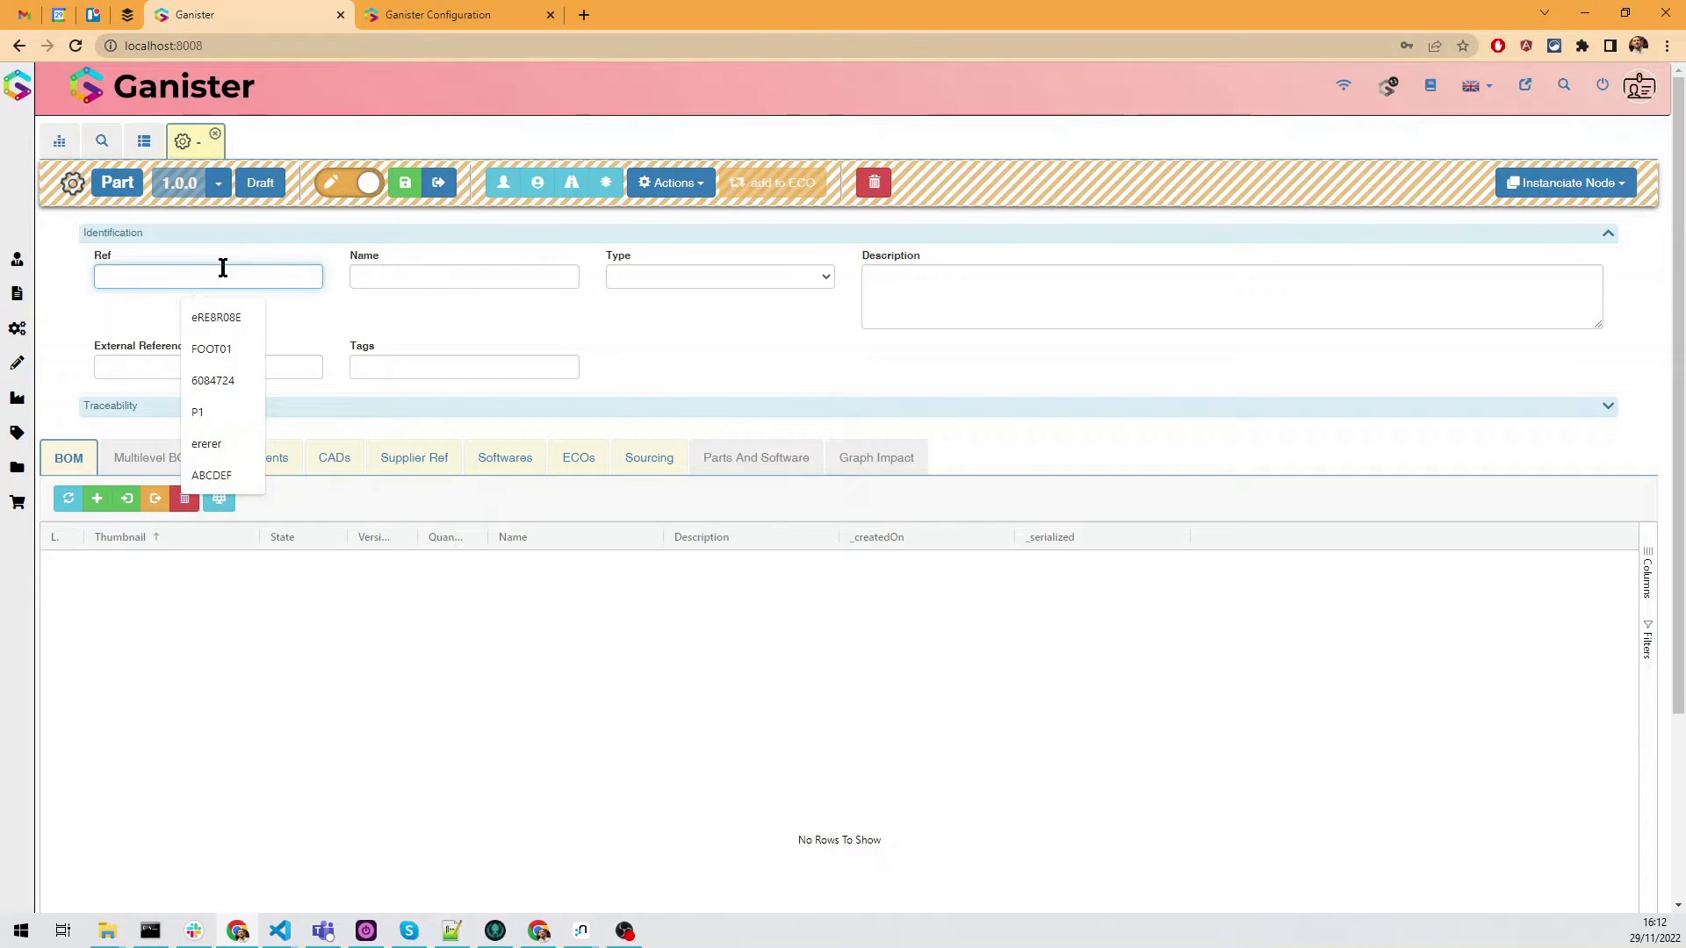
pyautogui.click(132, 246)
pyautogui.click(180, 240)
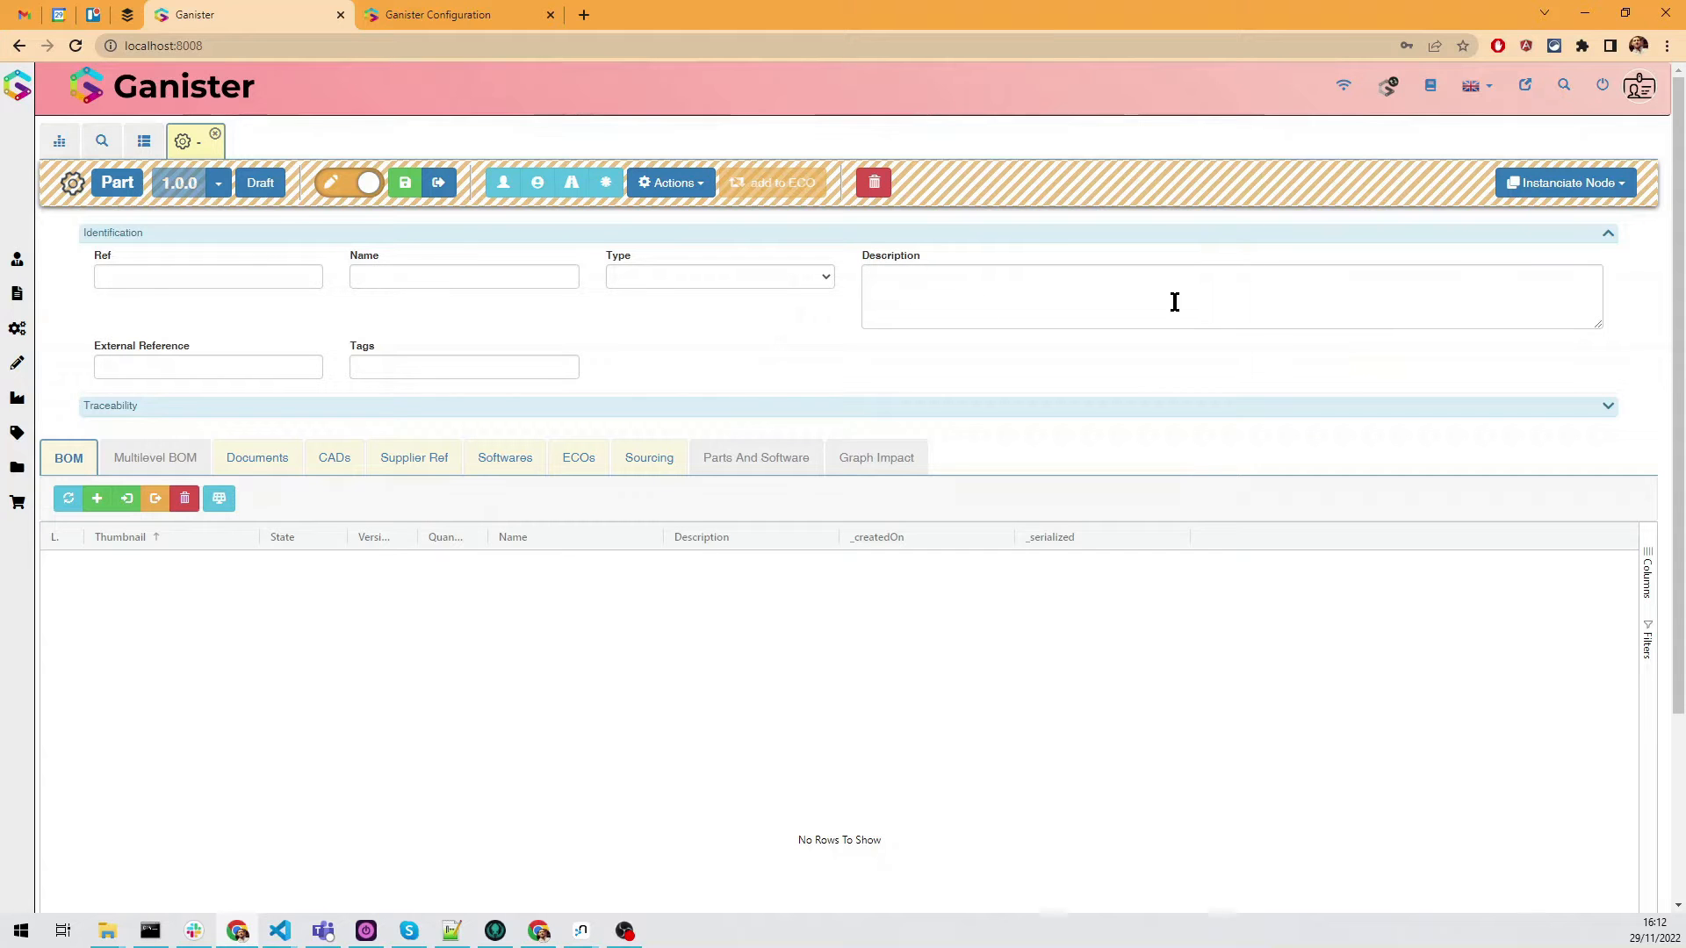
# Open the part nodetype's form designer and move the description field below tags in the Identification container.
pyautogui.click(426, 15)
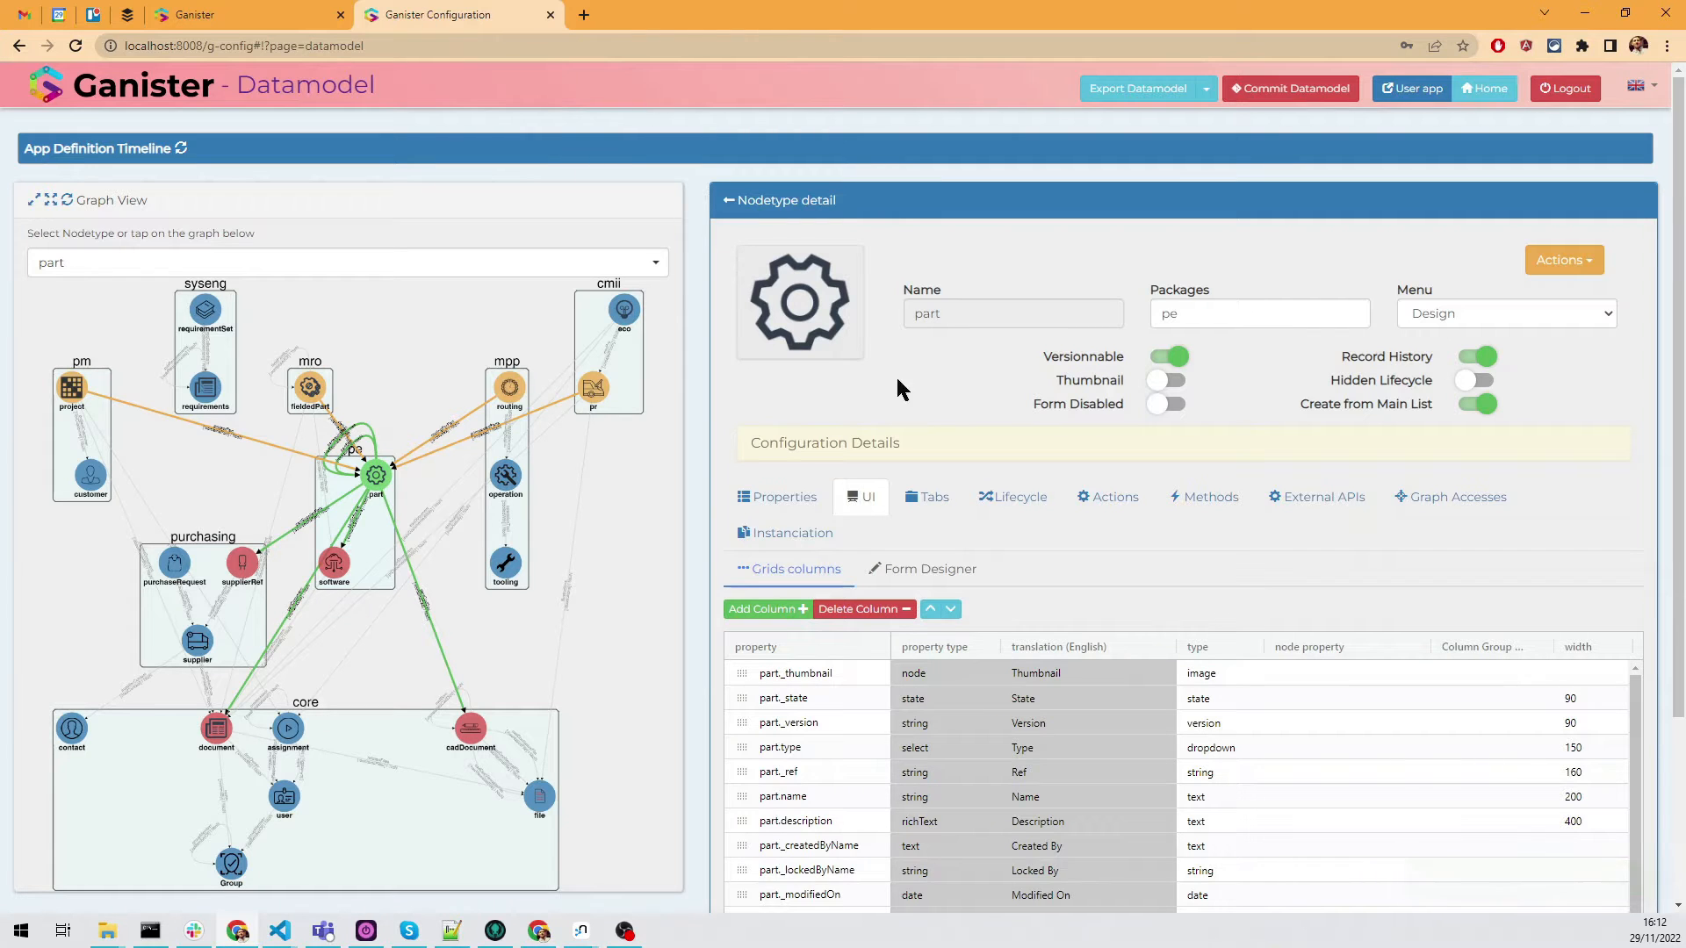
pyautogui.scroll(-3, 896, 404)
pyautogui.click(910, 334)
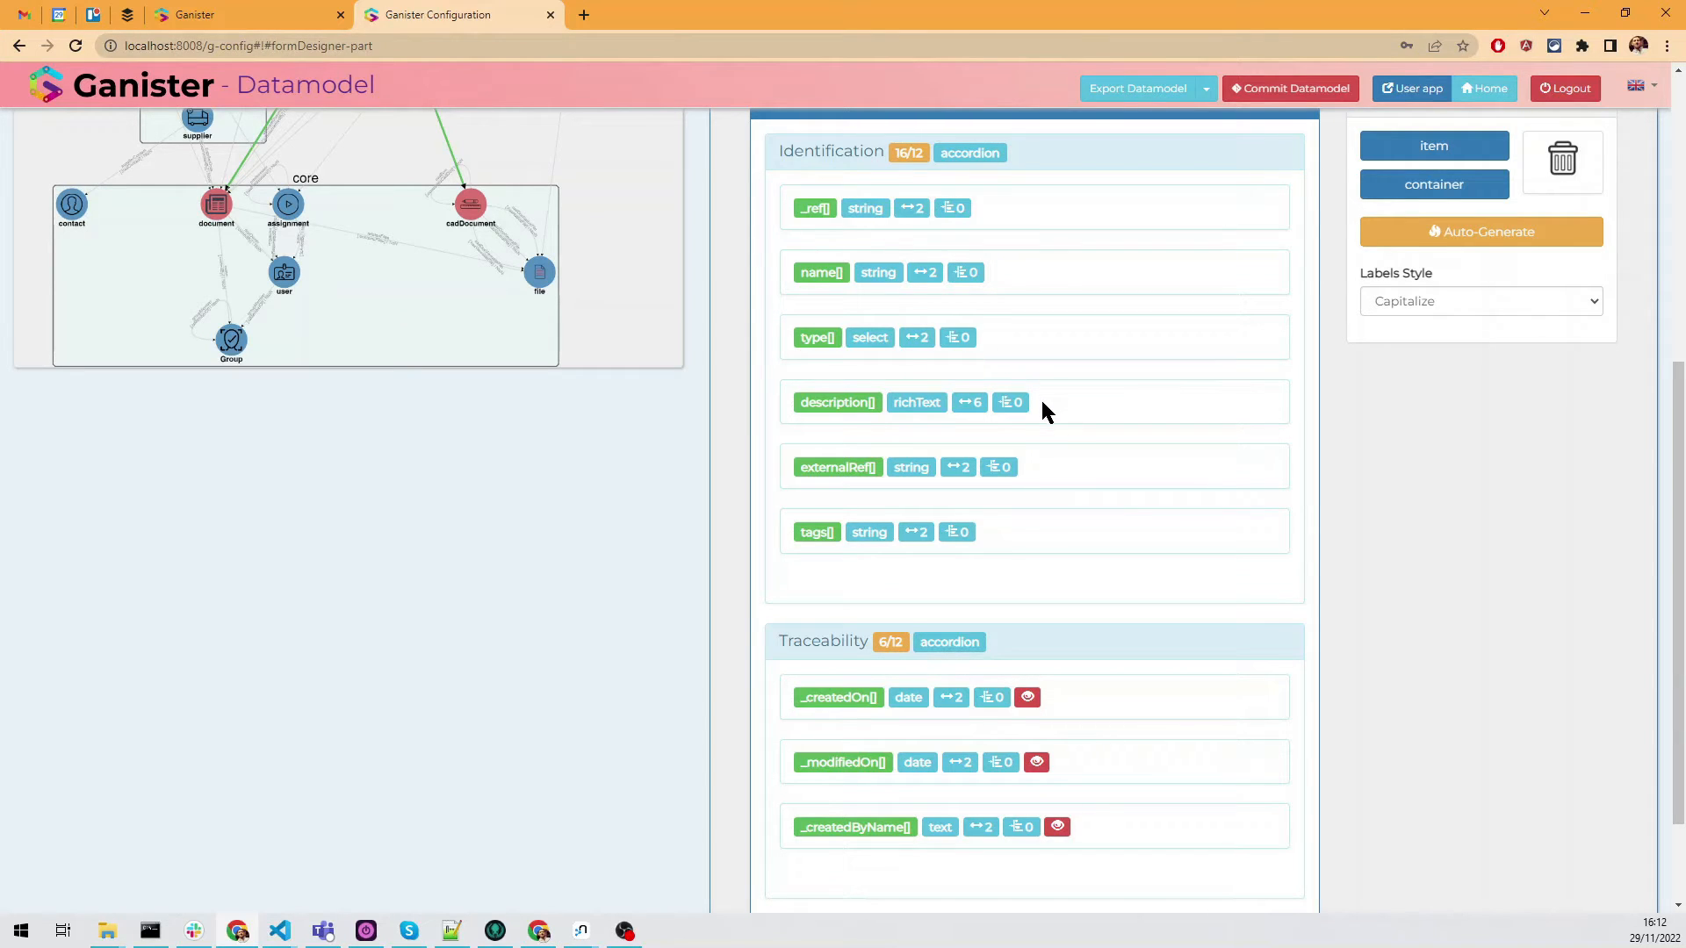
pyautogui.moveTo(1045, 407); pyautogui.dragTo(1045, 527)
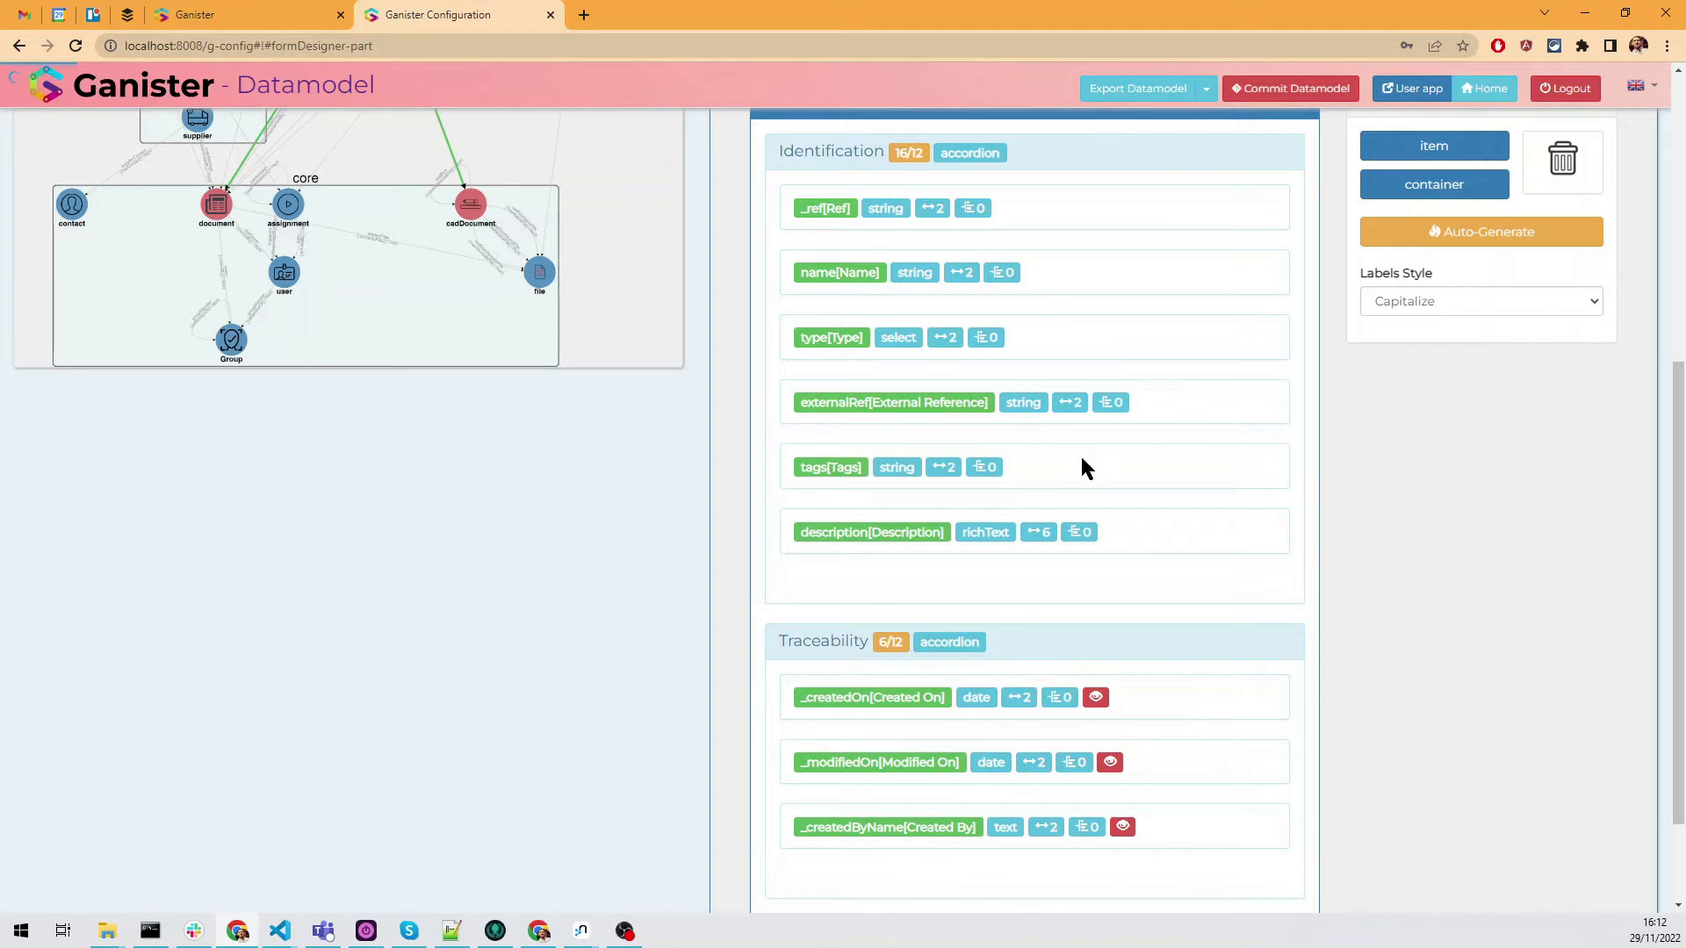
# Set the description field's size to 12 and reload the Part form in the user app.
pyautogui.click(1110, 538)
pyautogui.click(1462, 604)
pyautogui.click(1434, 794)
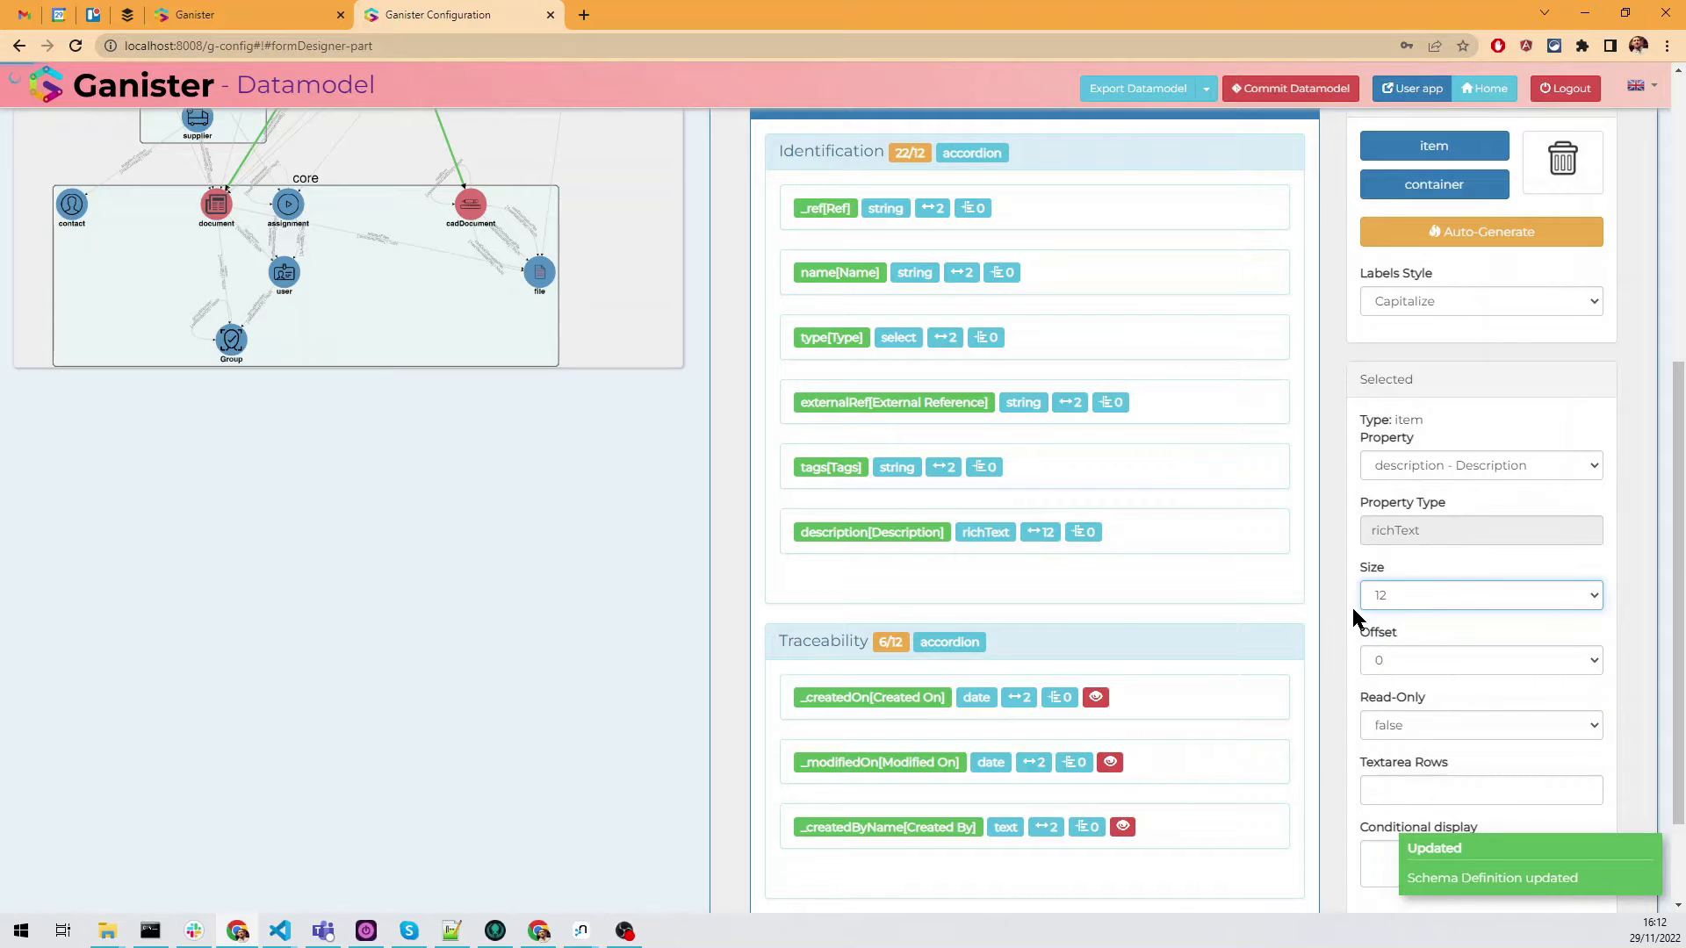
pyautogui.click(263, 19)
pyautogui.click(76, 45)
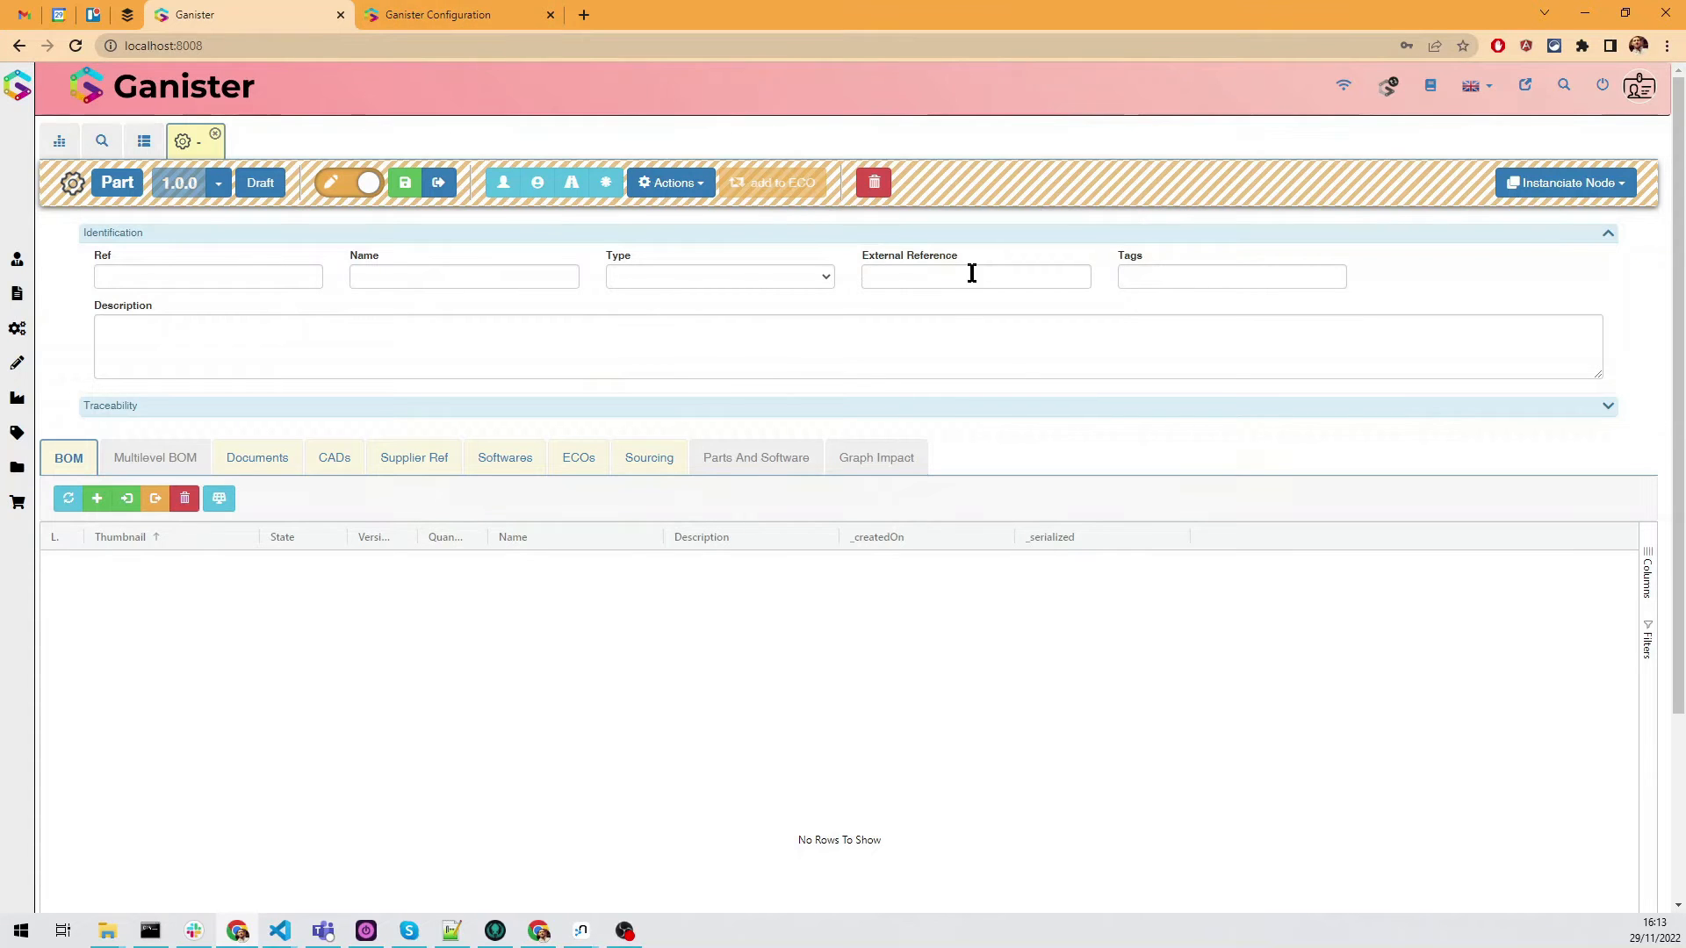
# Examine the Type field's width and its list of options on the Part form.
pyautogui.click(757, 279)
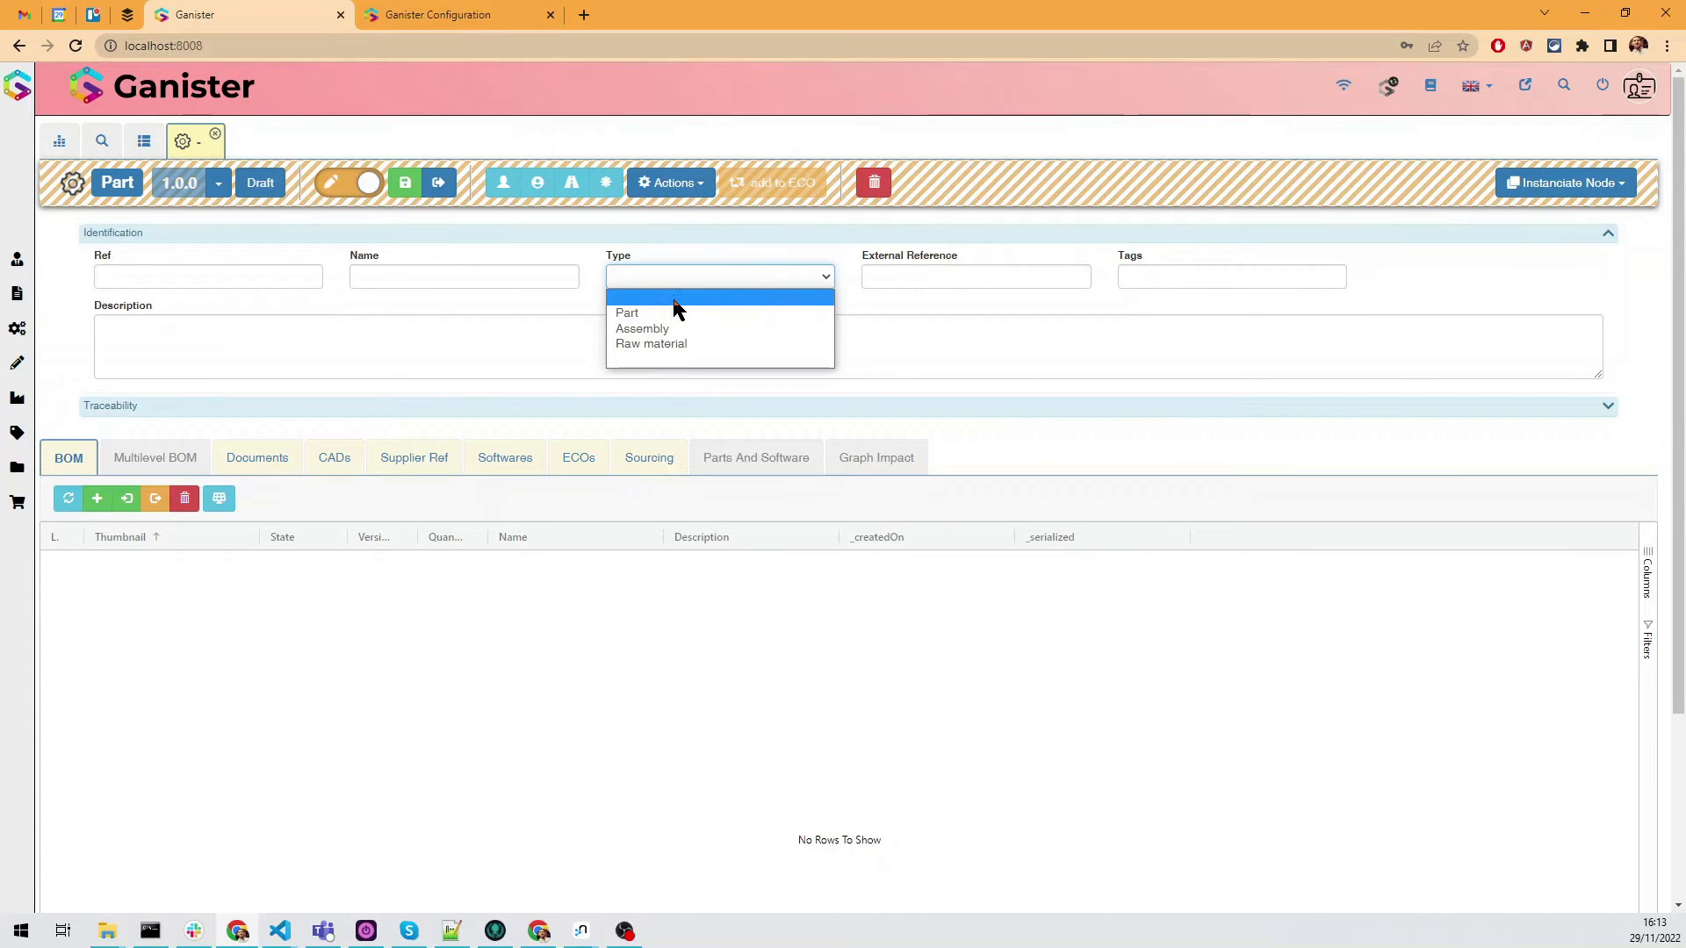
pyautogui.click(725, 263)
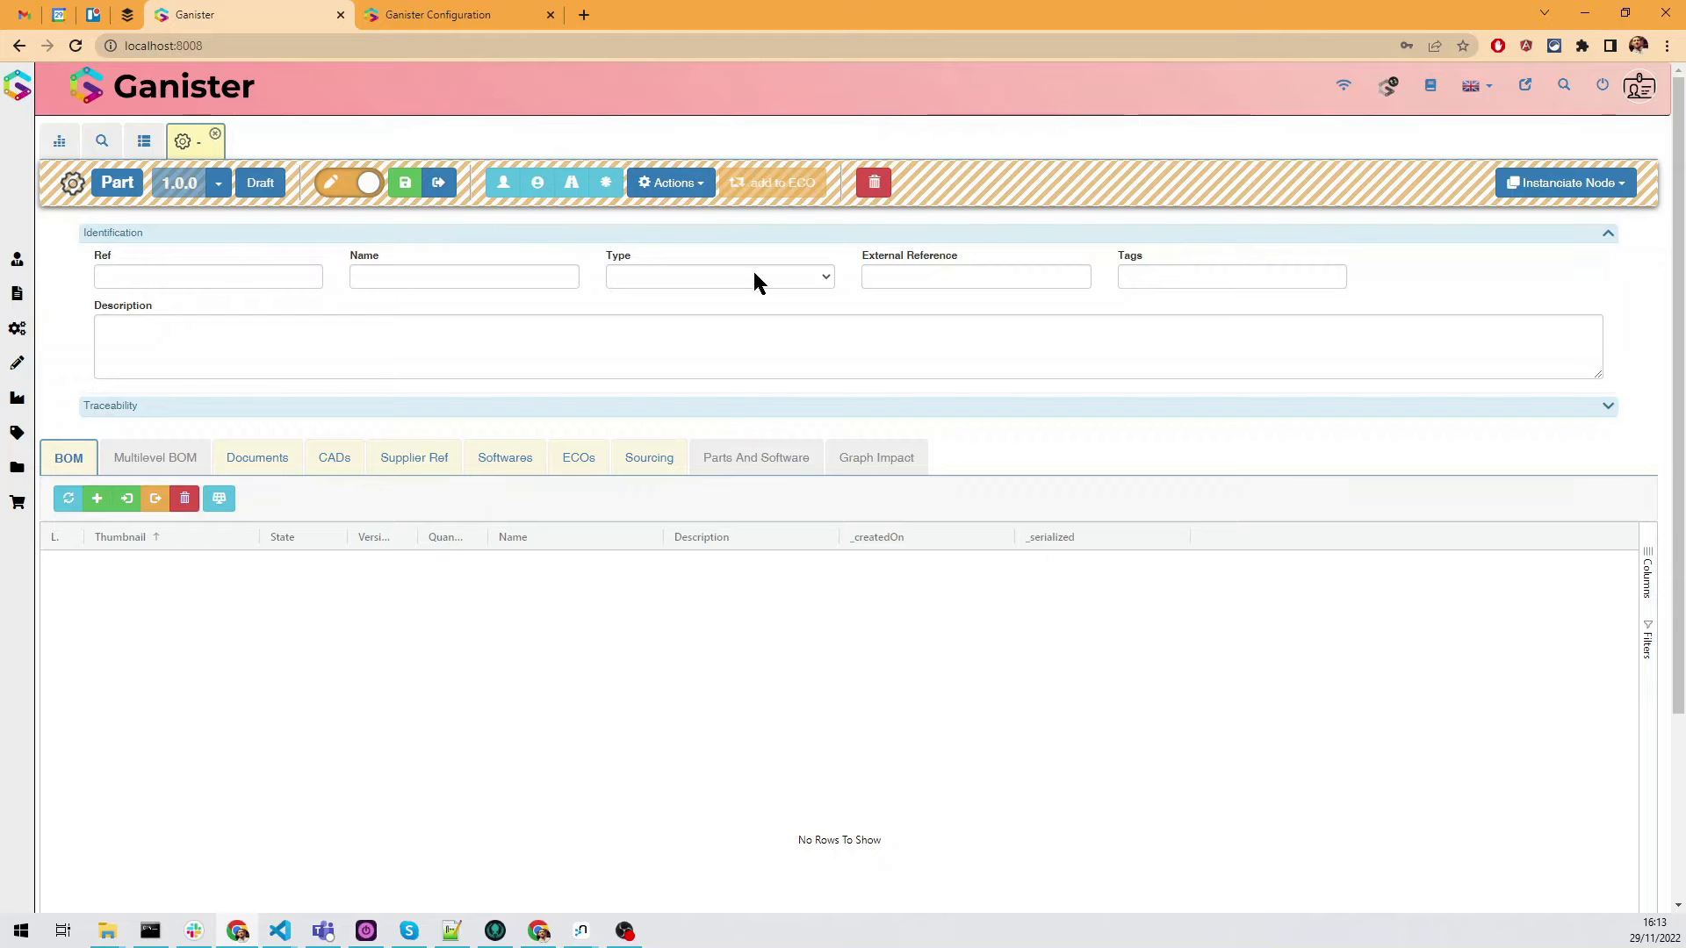
pyautogui.keyDown('ctrl'); pyautogui.scroll(5, 694, 280); pyautogui.keyUp('ctrl')
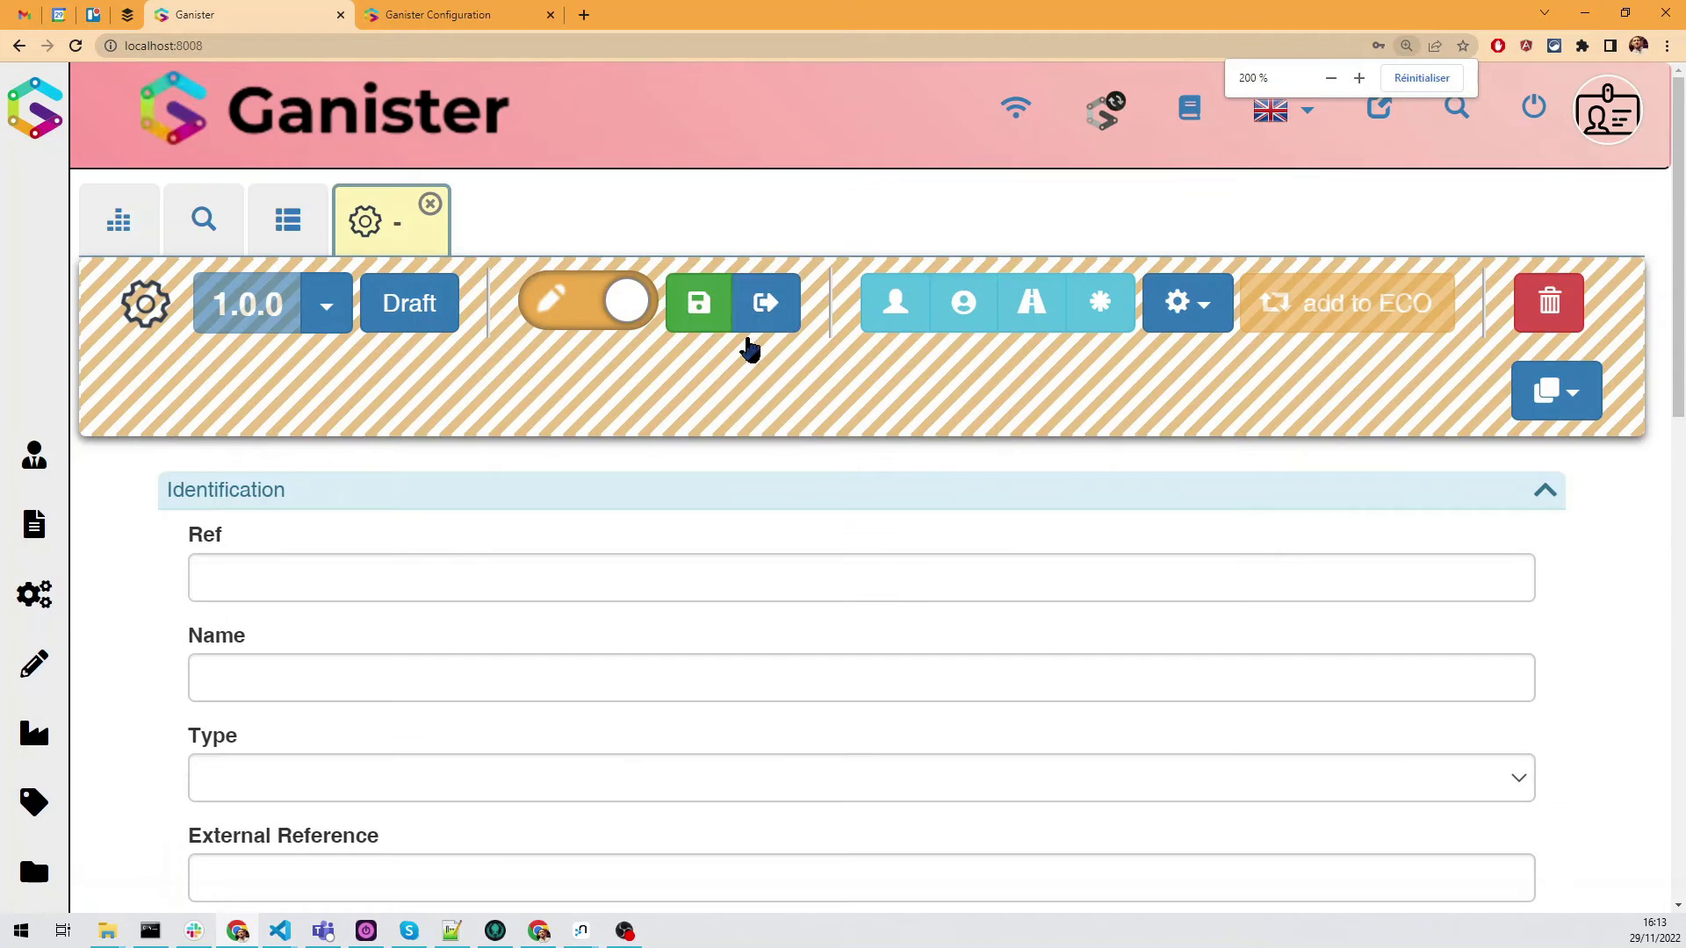
pyautogui.keyDown('ctrl'); pyautogui.scroll(-1, 764, 388); pyautogui.keyUp('ctrl')
pyautogui.click(757, 437)
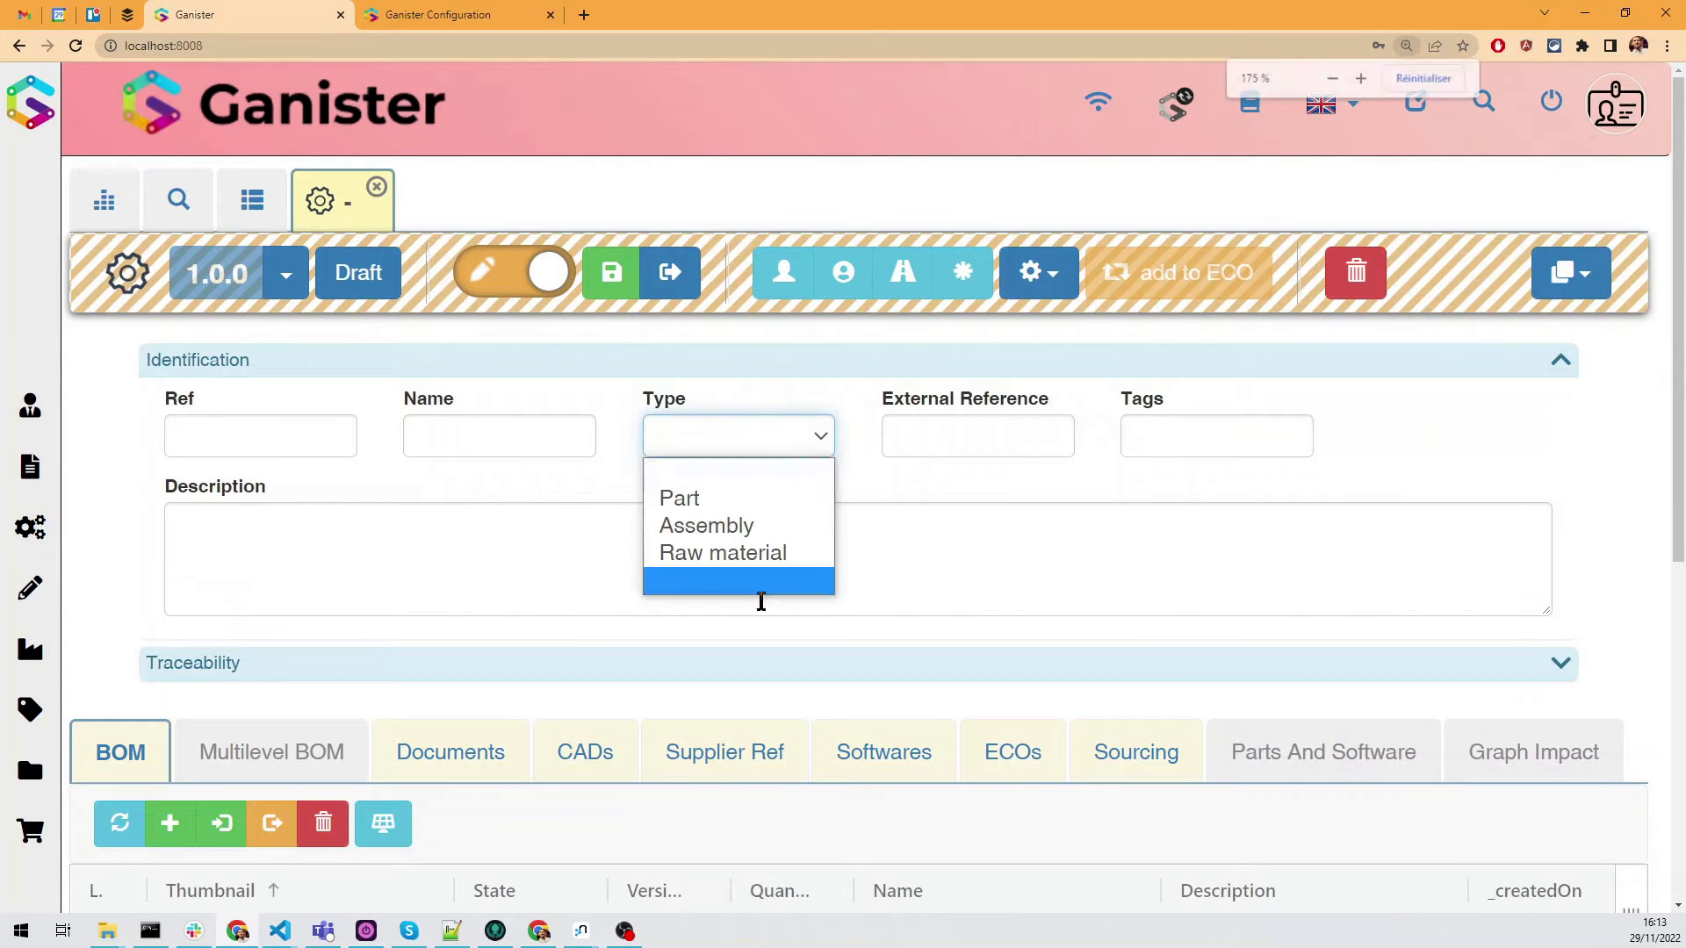
pyautogui.click(780, 339)
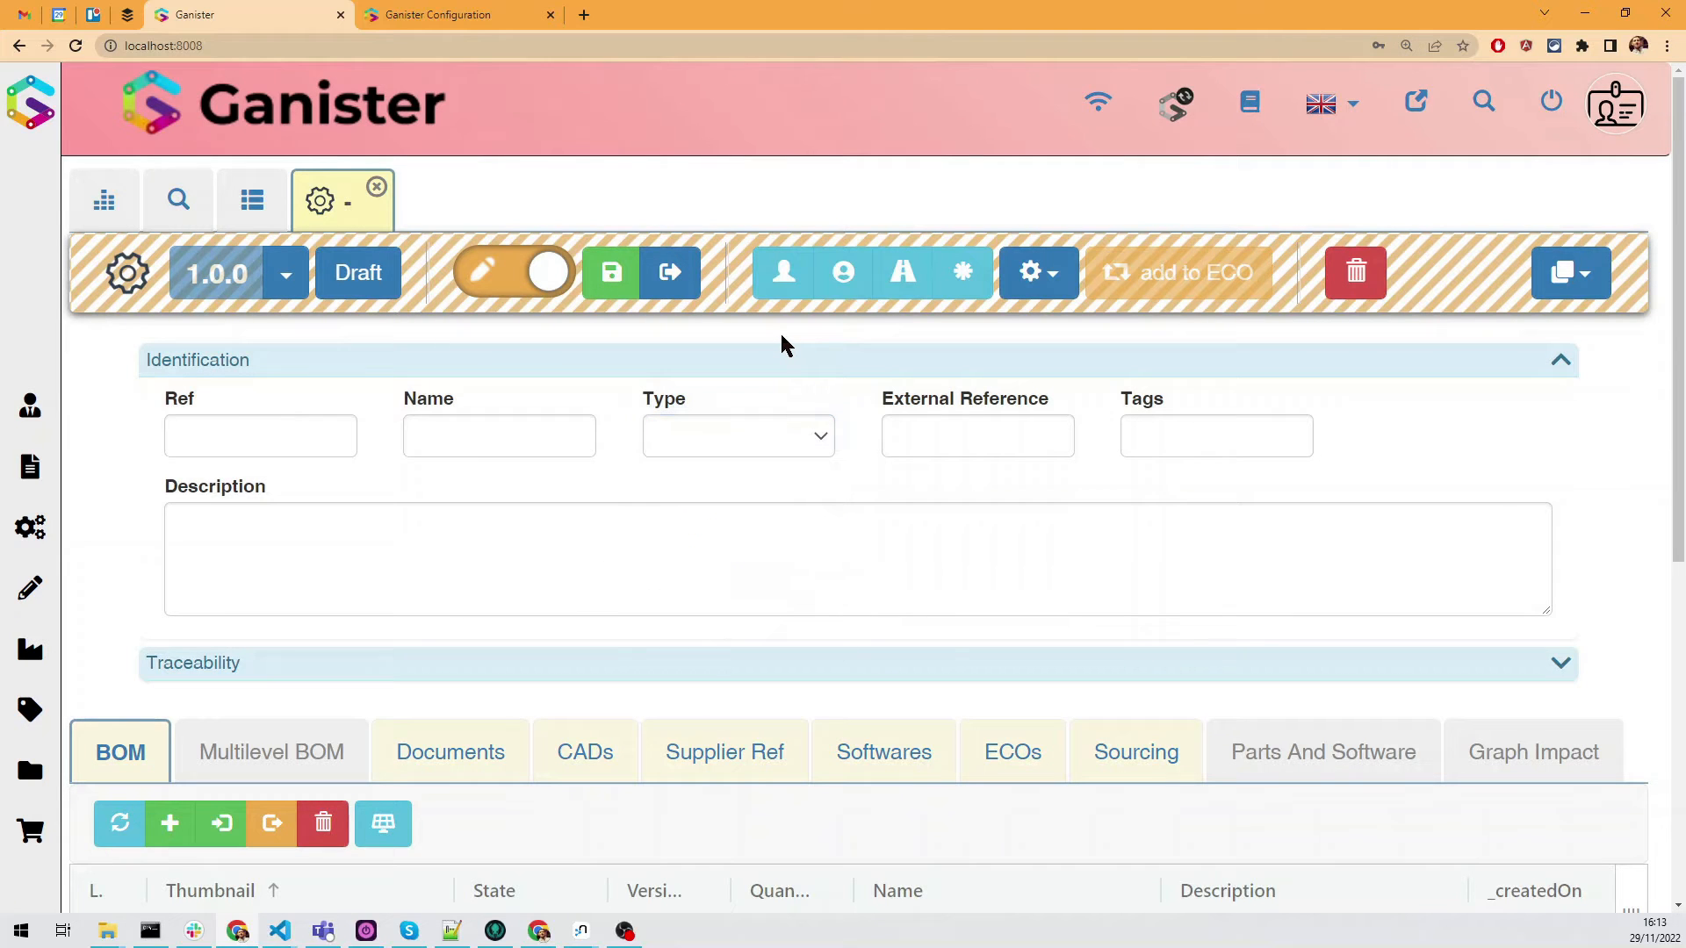
pyautogui.keyDown('ctrl'); pyautogui.scroll(-4, 781, 338); pyautogui.keyUp('ctrl')
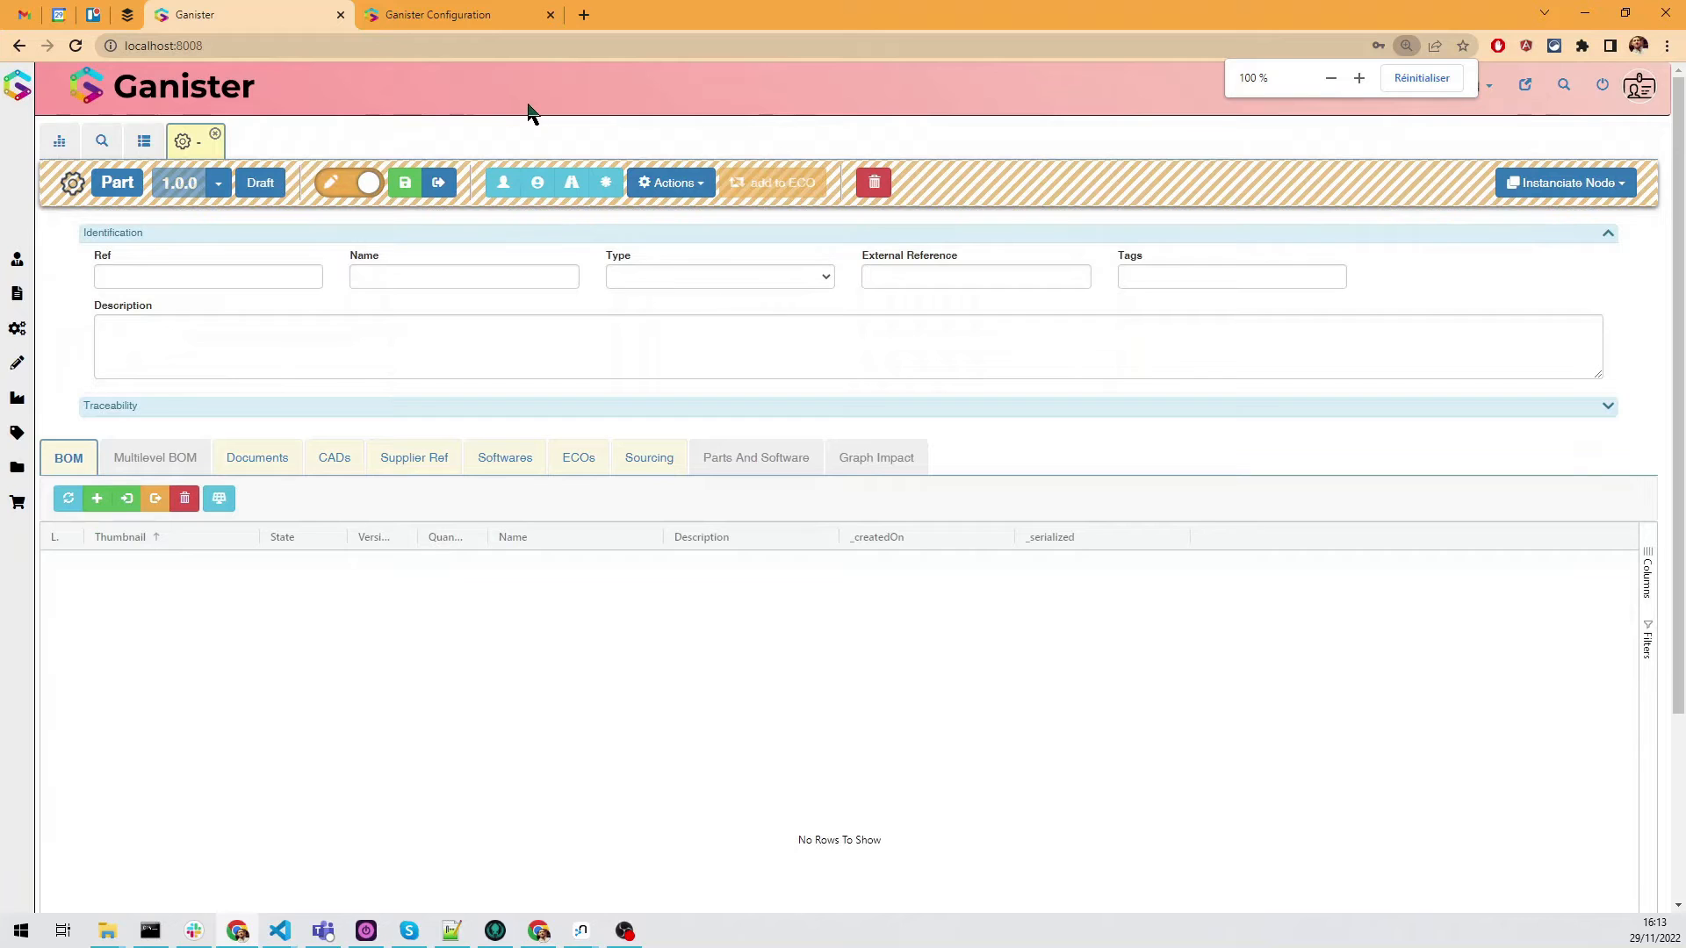
# Set the type field's size to 1 in the form designer and return to the Part form.
pyautogui.click(444, 13)
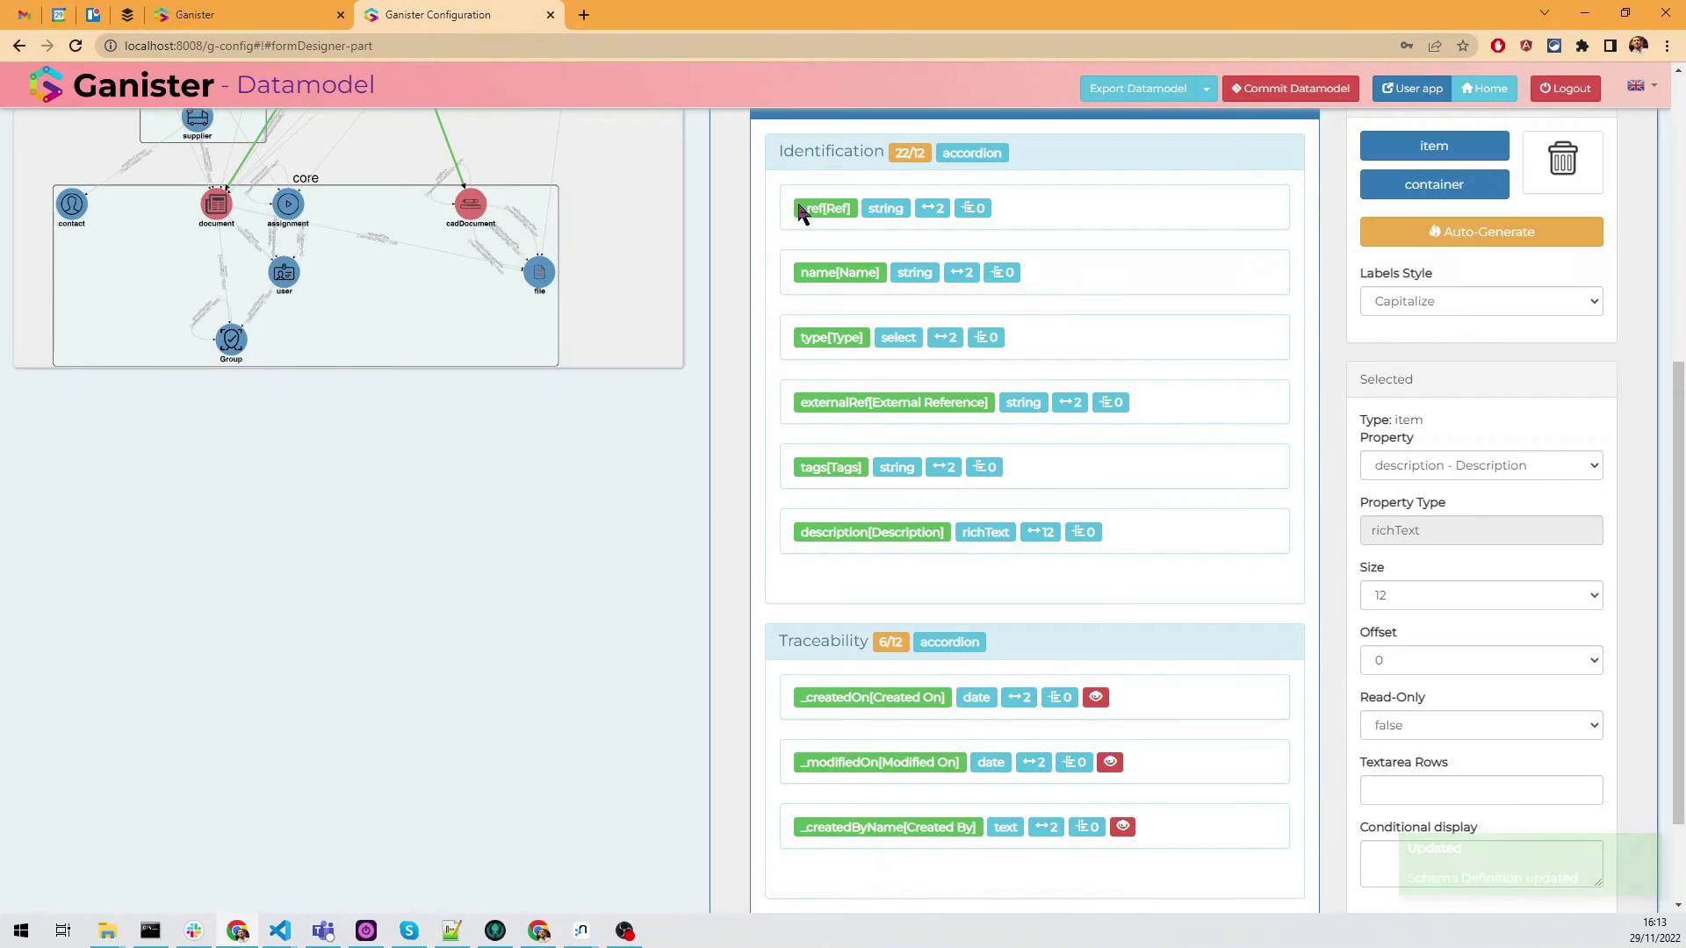
pyautogui.click(1060, 345)
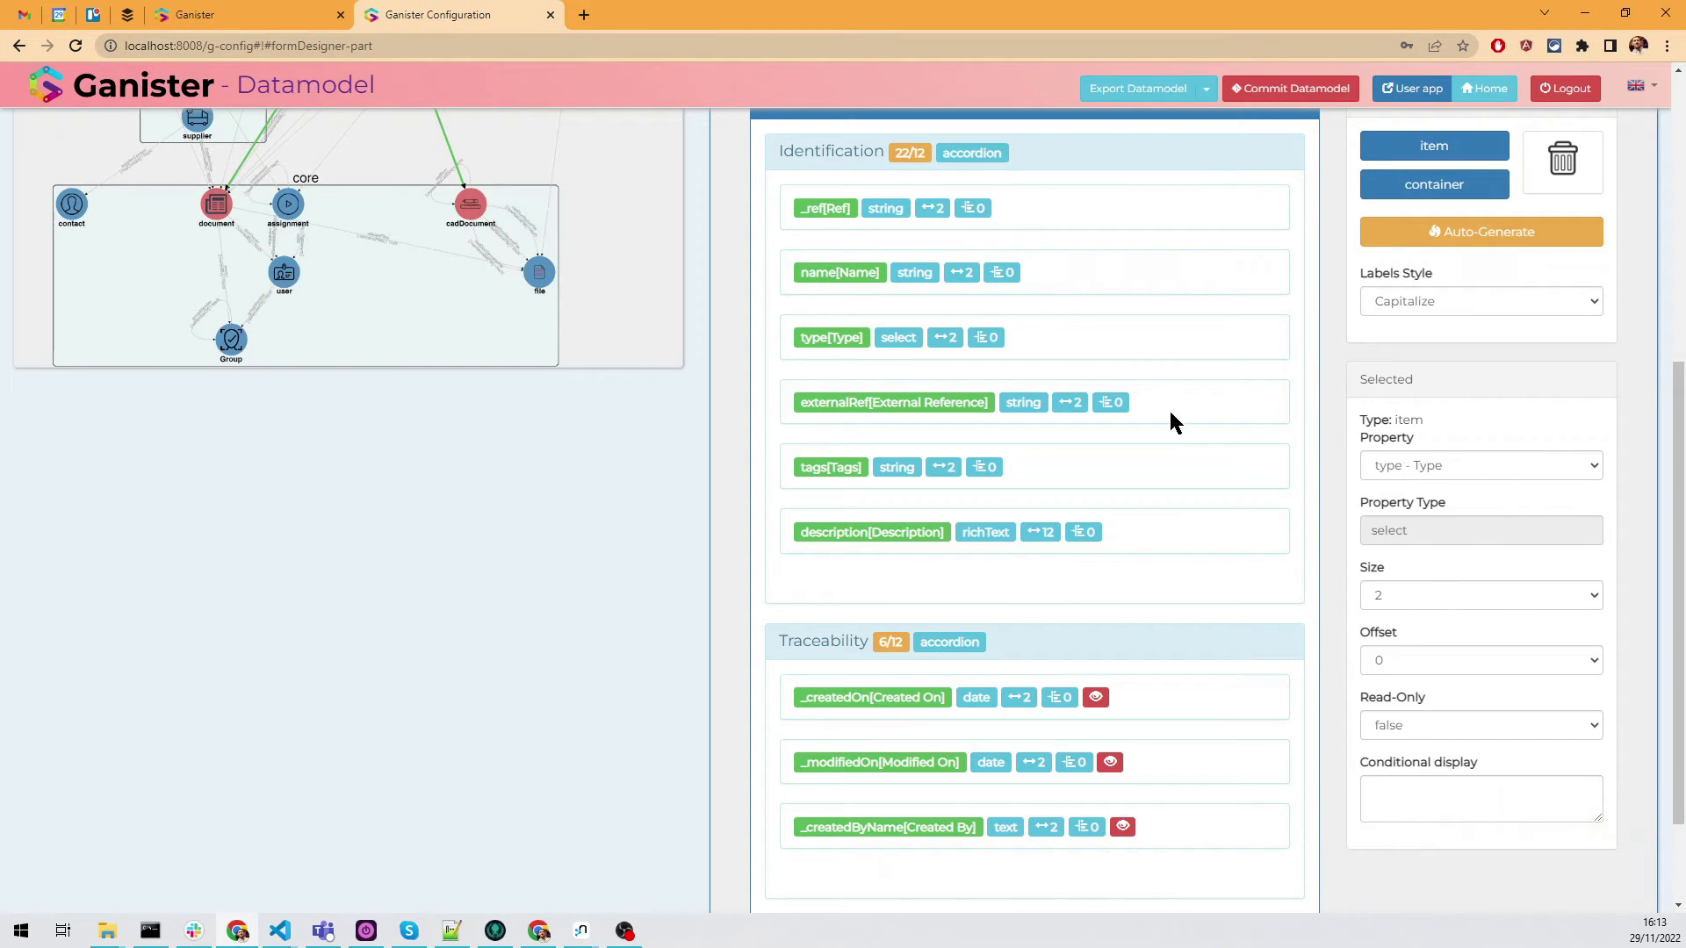
pyautogui.click(1417, 606)
pyautogui.click(1409, 620)
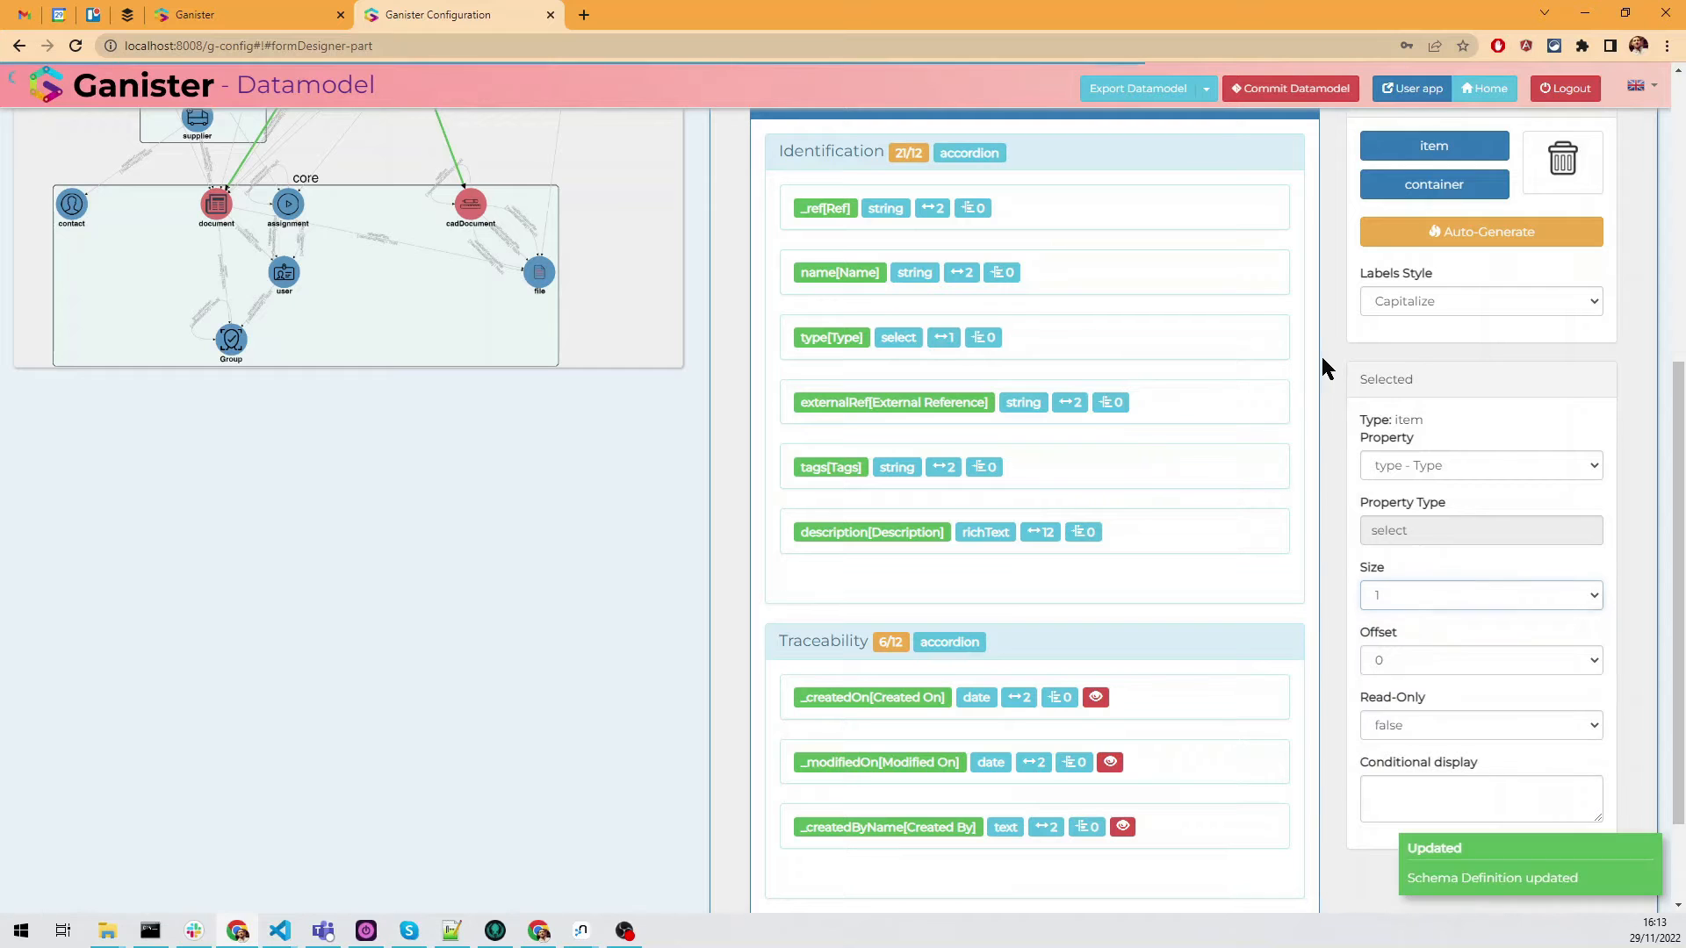
pyautogui.click(254, 18)
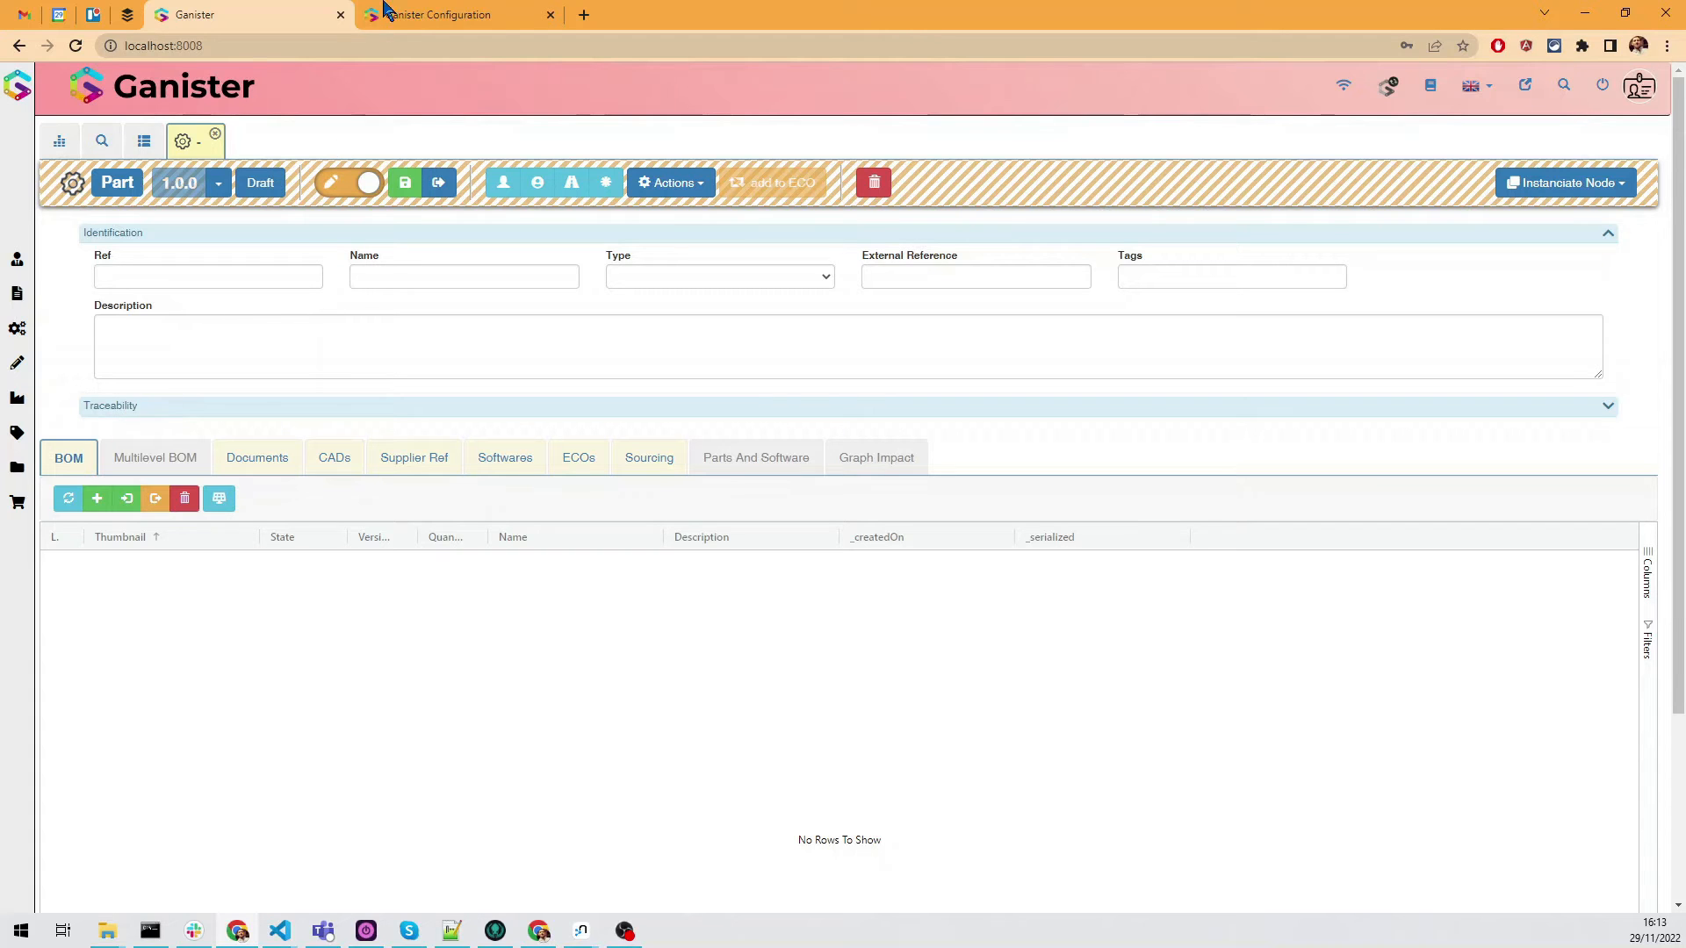
# Set the Traceability container's Folded option to No in the form designer.
pyautogui.click(466, 15)
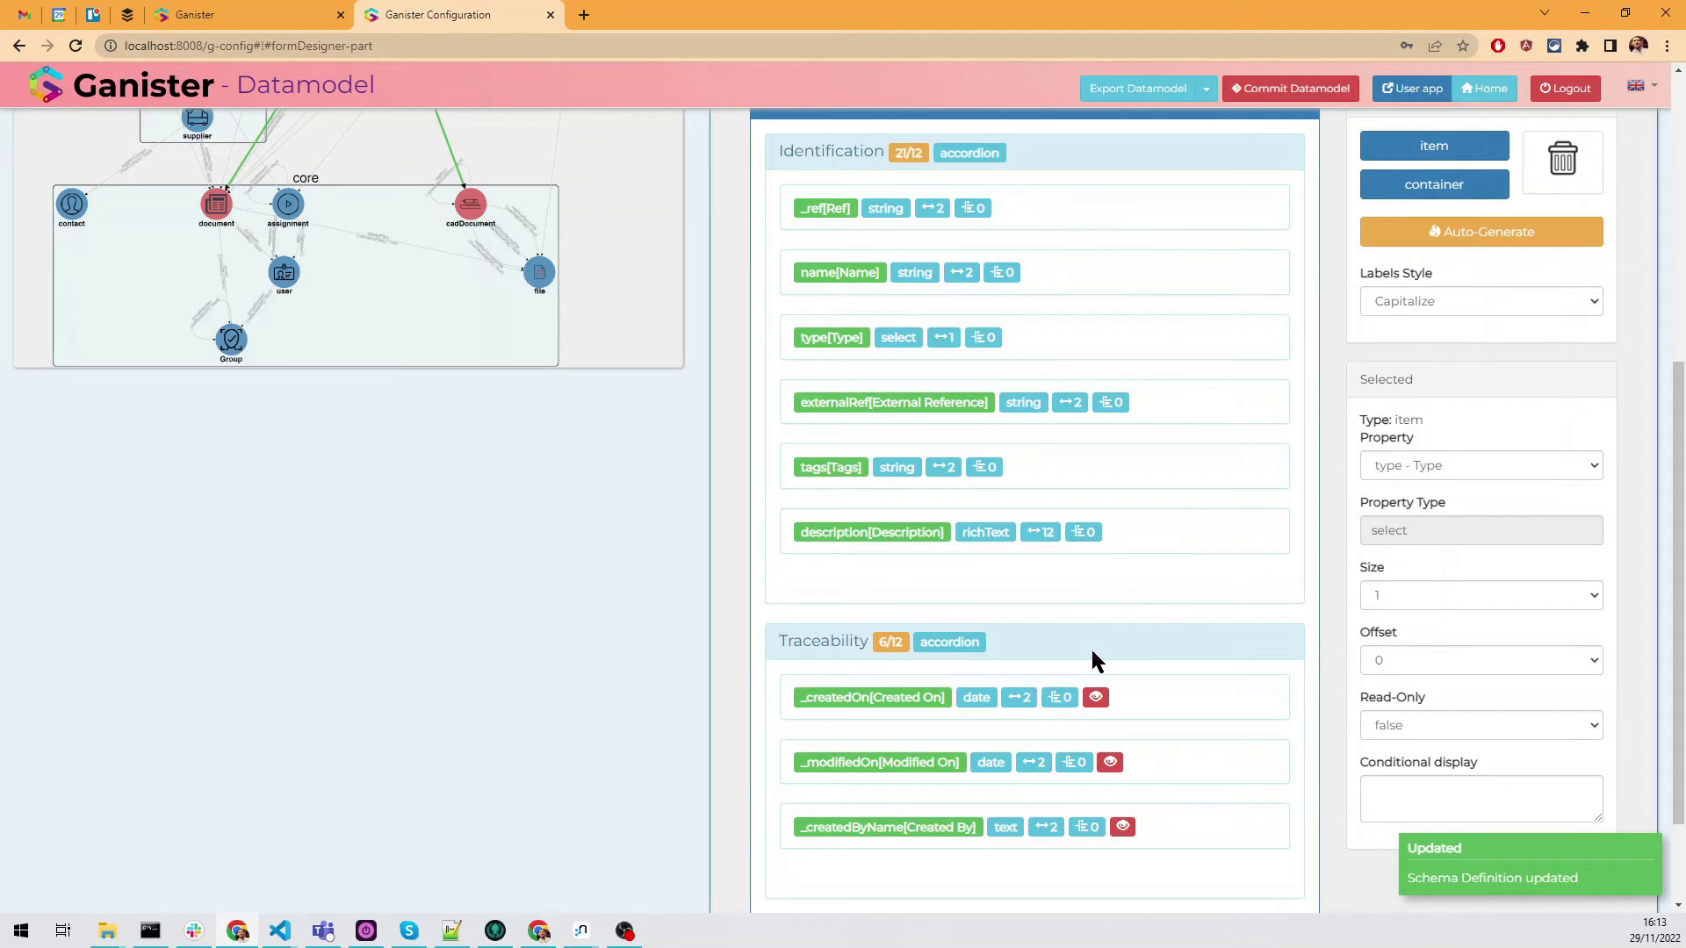
pyautogui.click(1094, 657)
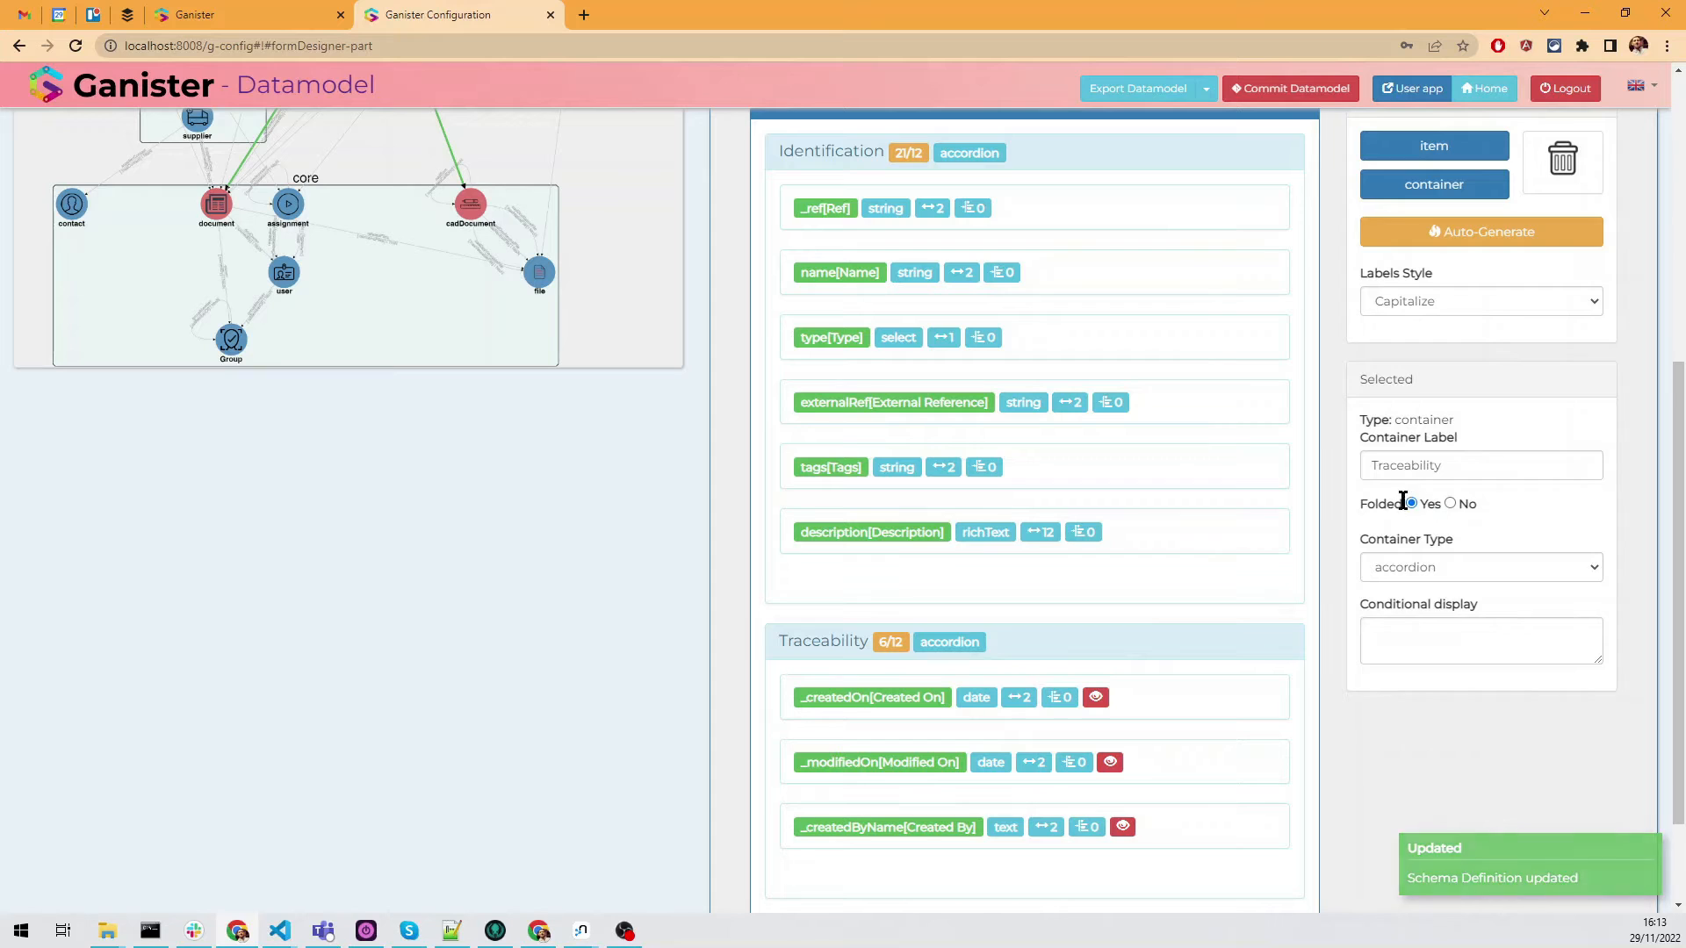
pyautogui.click(1449, 505)
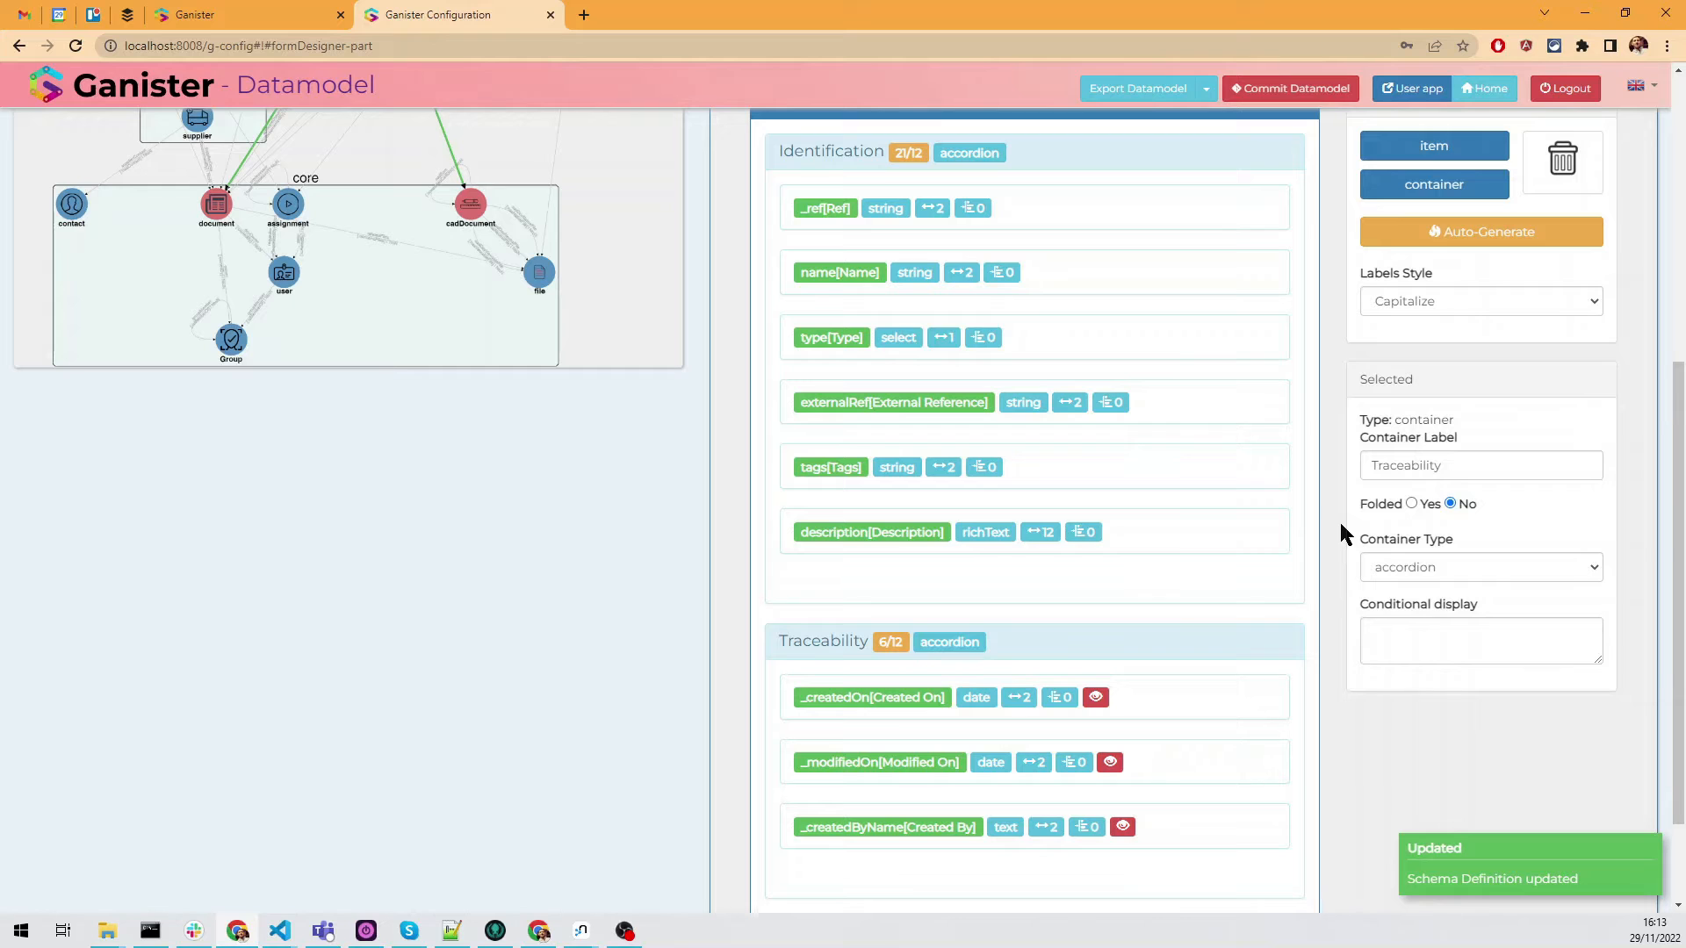
# Return to the form designer after viewing the Part form and add two new containers at the start of the Identification container.
pyautogui.click(260, 21)
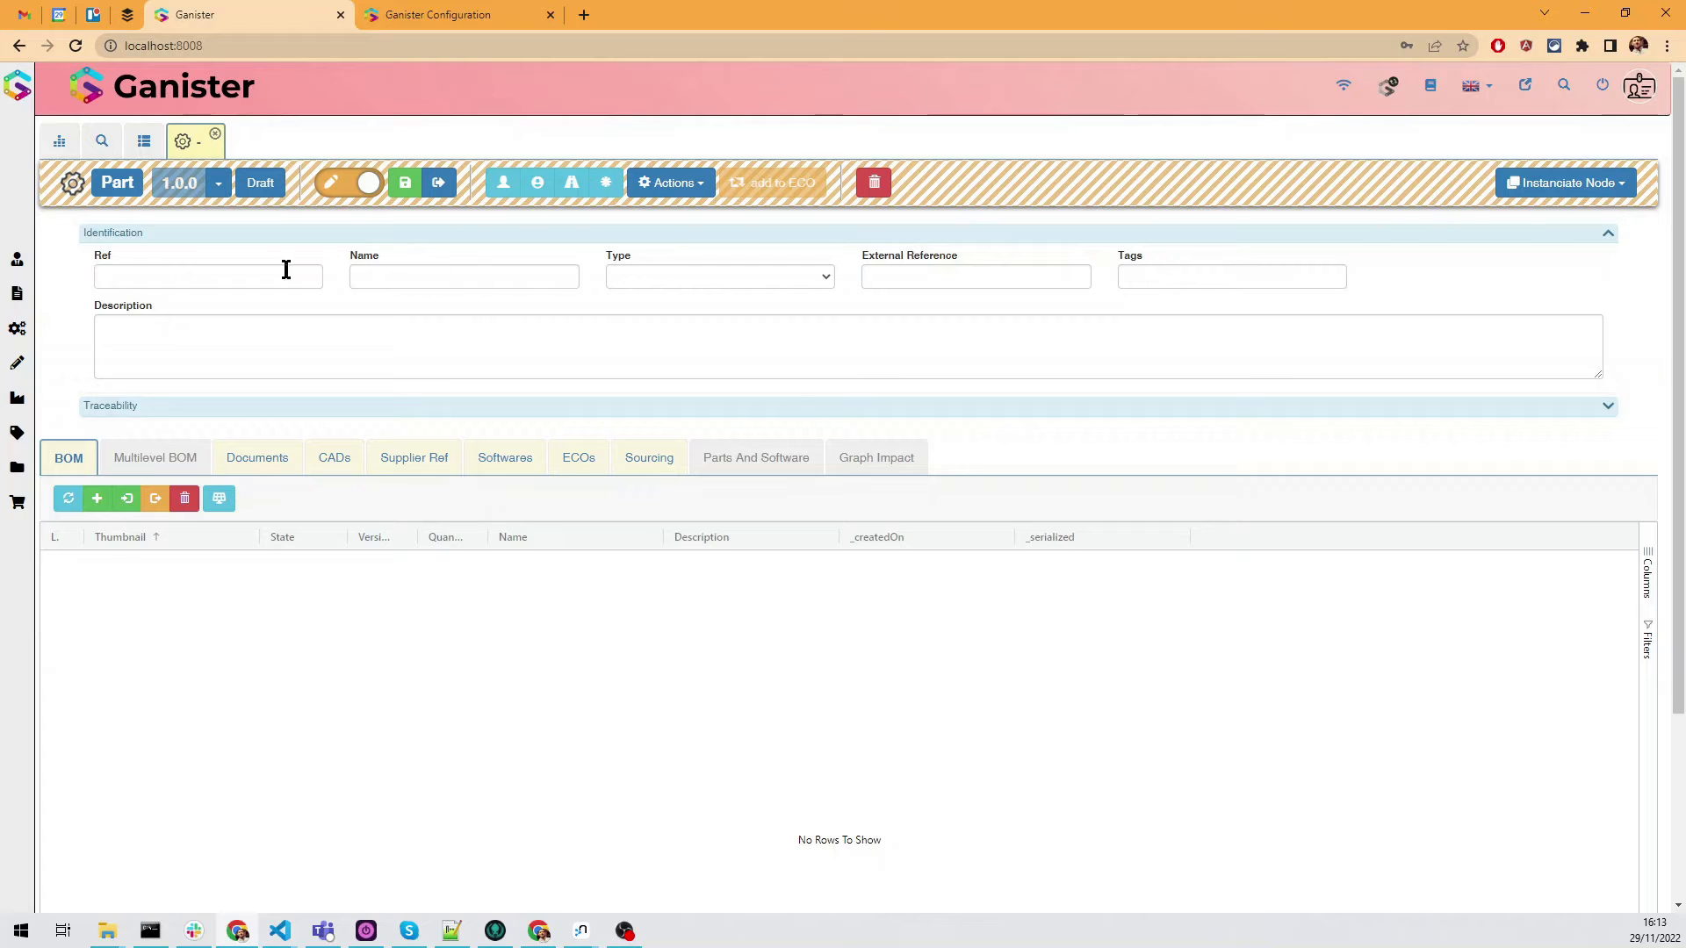
pyautogui.click(435, 16)
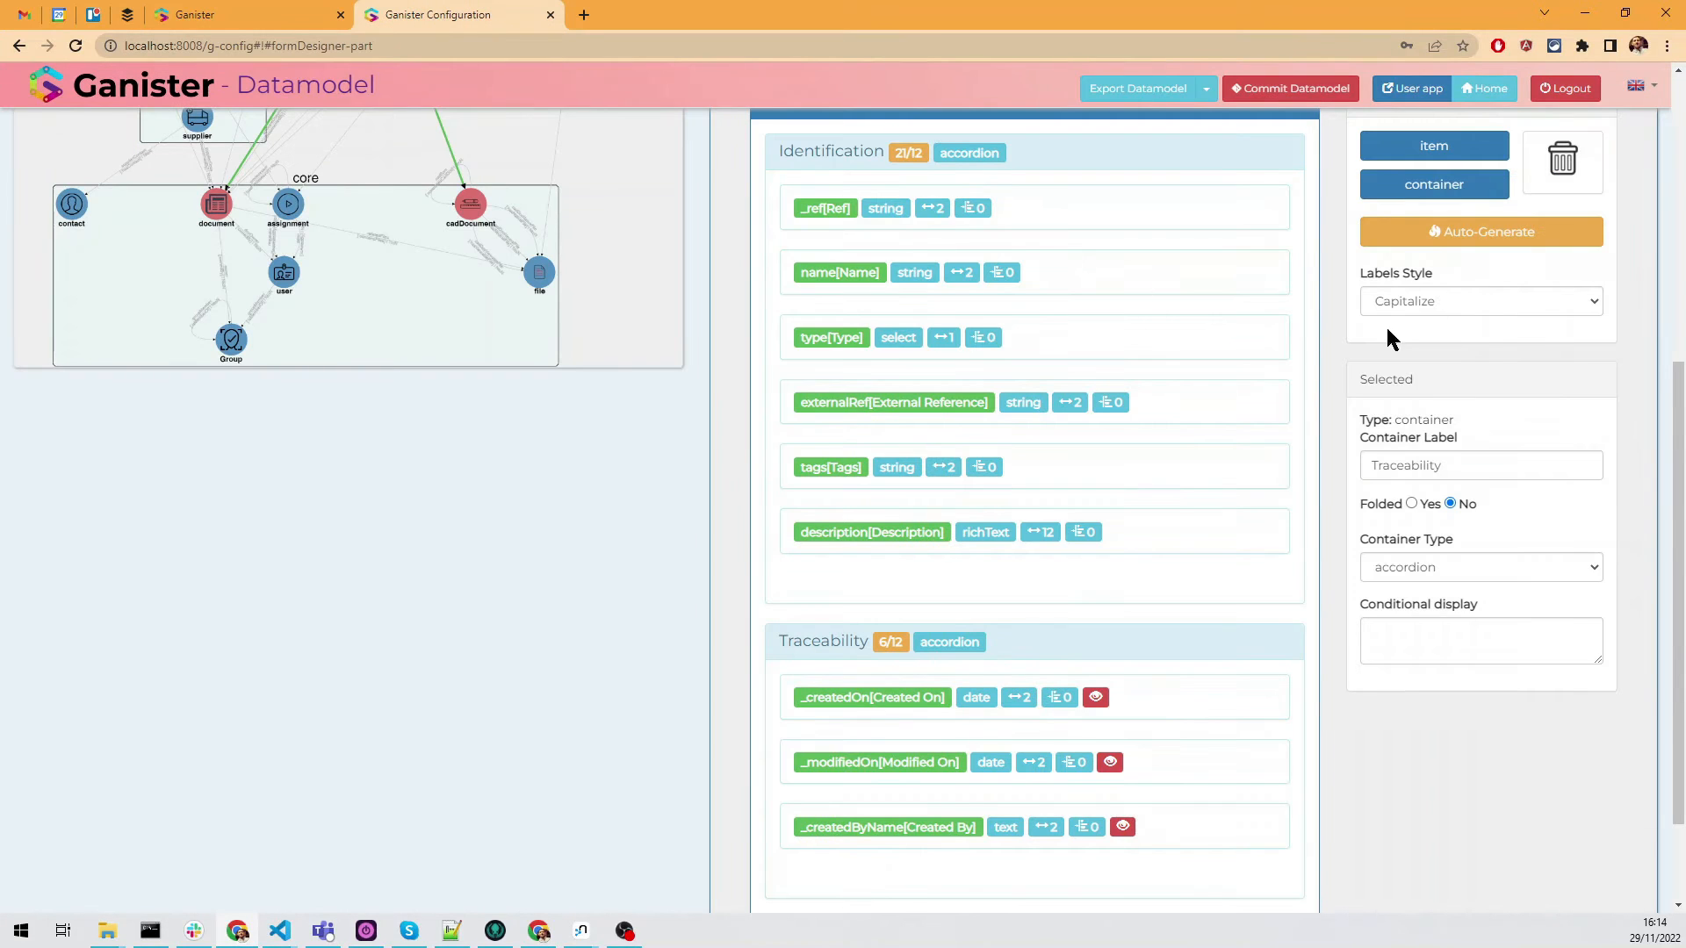
pyautogui.moveTo(1445, 189); pyautogui.dragTo(1036, 207)
pyautogui.moveTo(1404, 183); pyautogui.dragTo(1001, 329)
# Move the _ref, name and type fields into the first new container and set its container type to row.
pyautogui.moveTo(1072, 497); pyautogui.dragTo(1073, 260)
pyautogui.moveTo(1016, 511); pyautogui.dragTo(1033, 318)
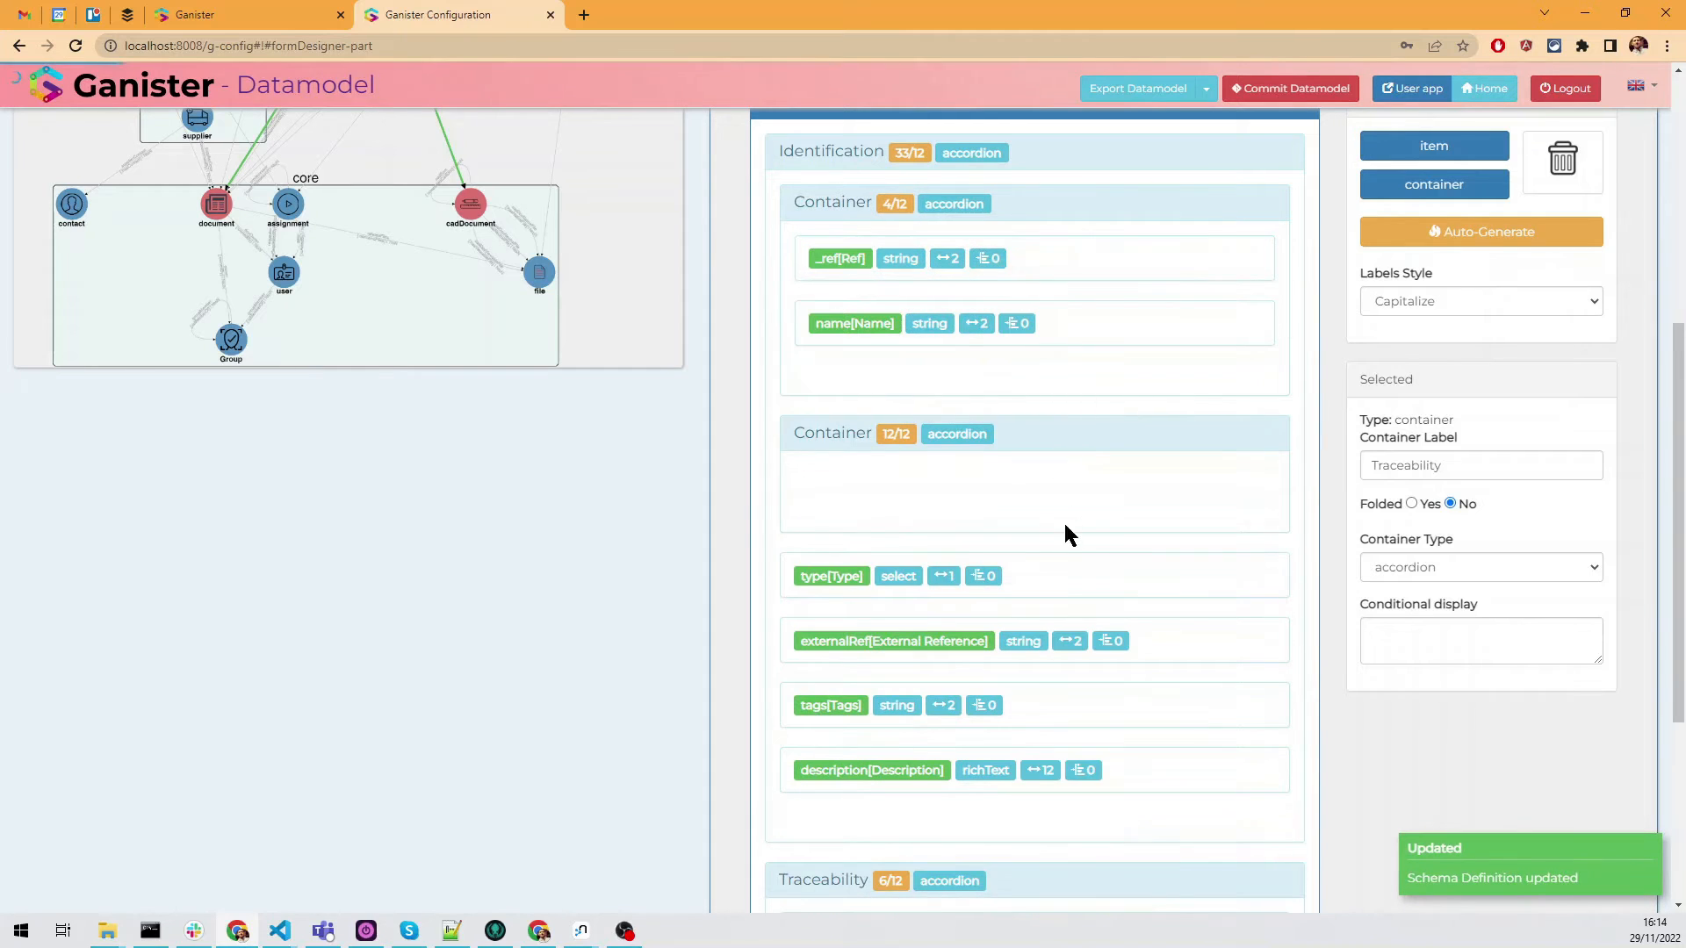
pyautogui.moveTo(1054, 577); pyautogui.dragTo(1037, 372)
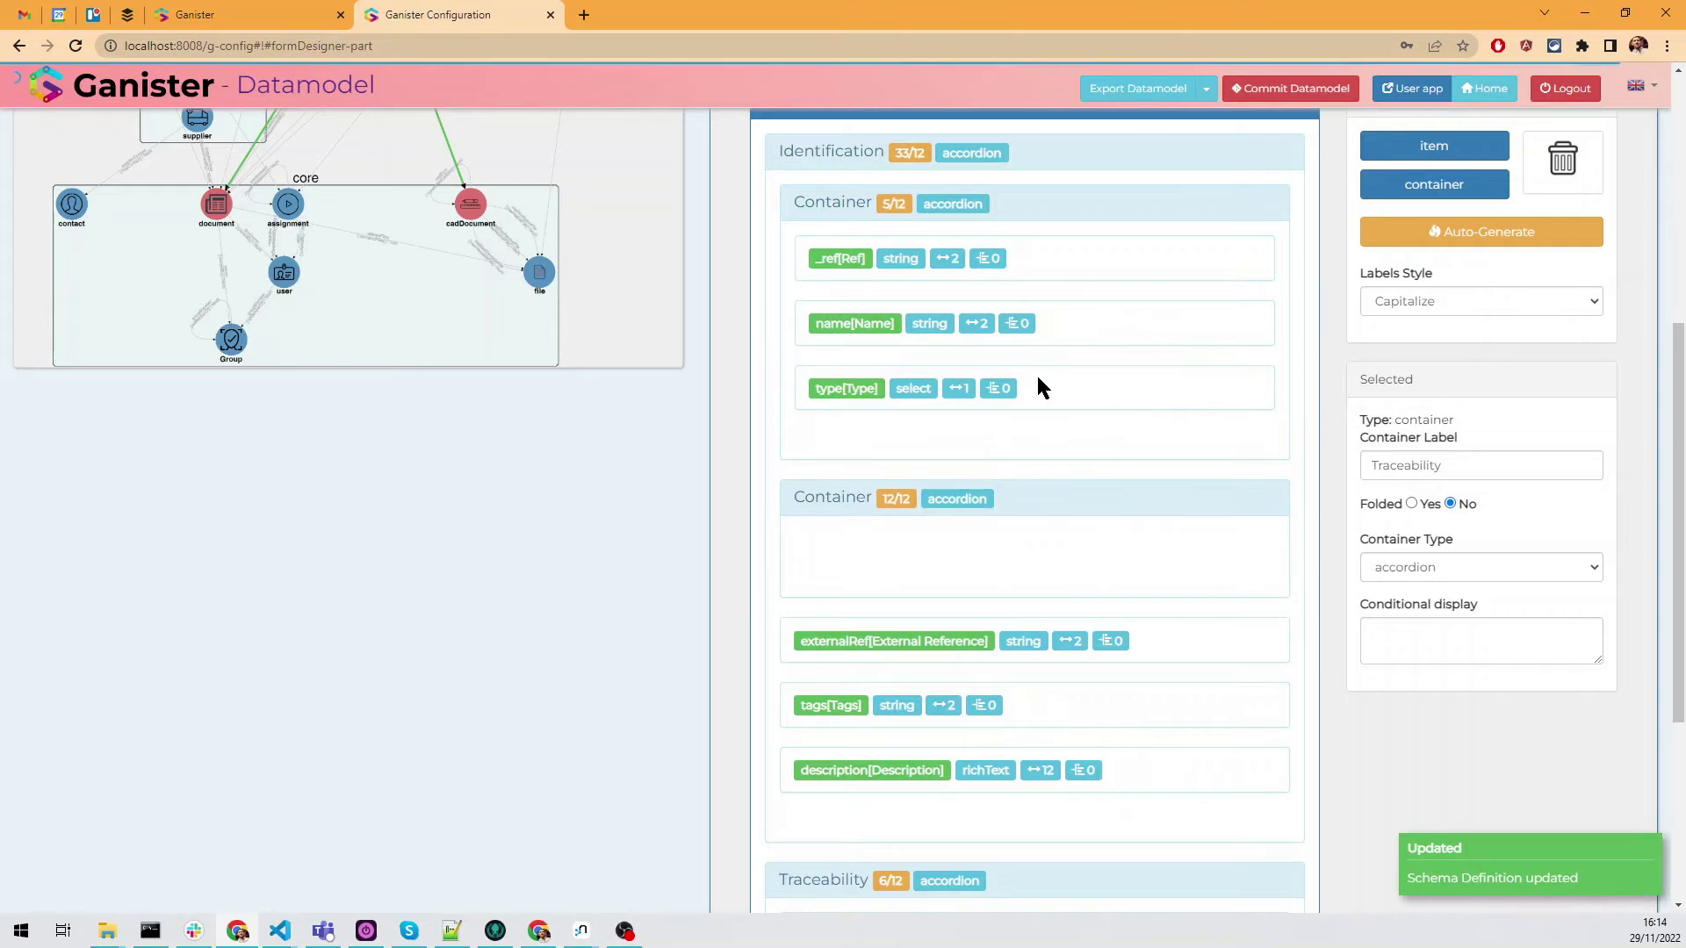
pyautogui.click(1046, 198)
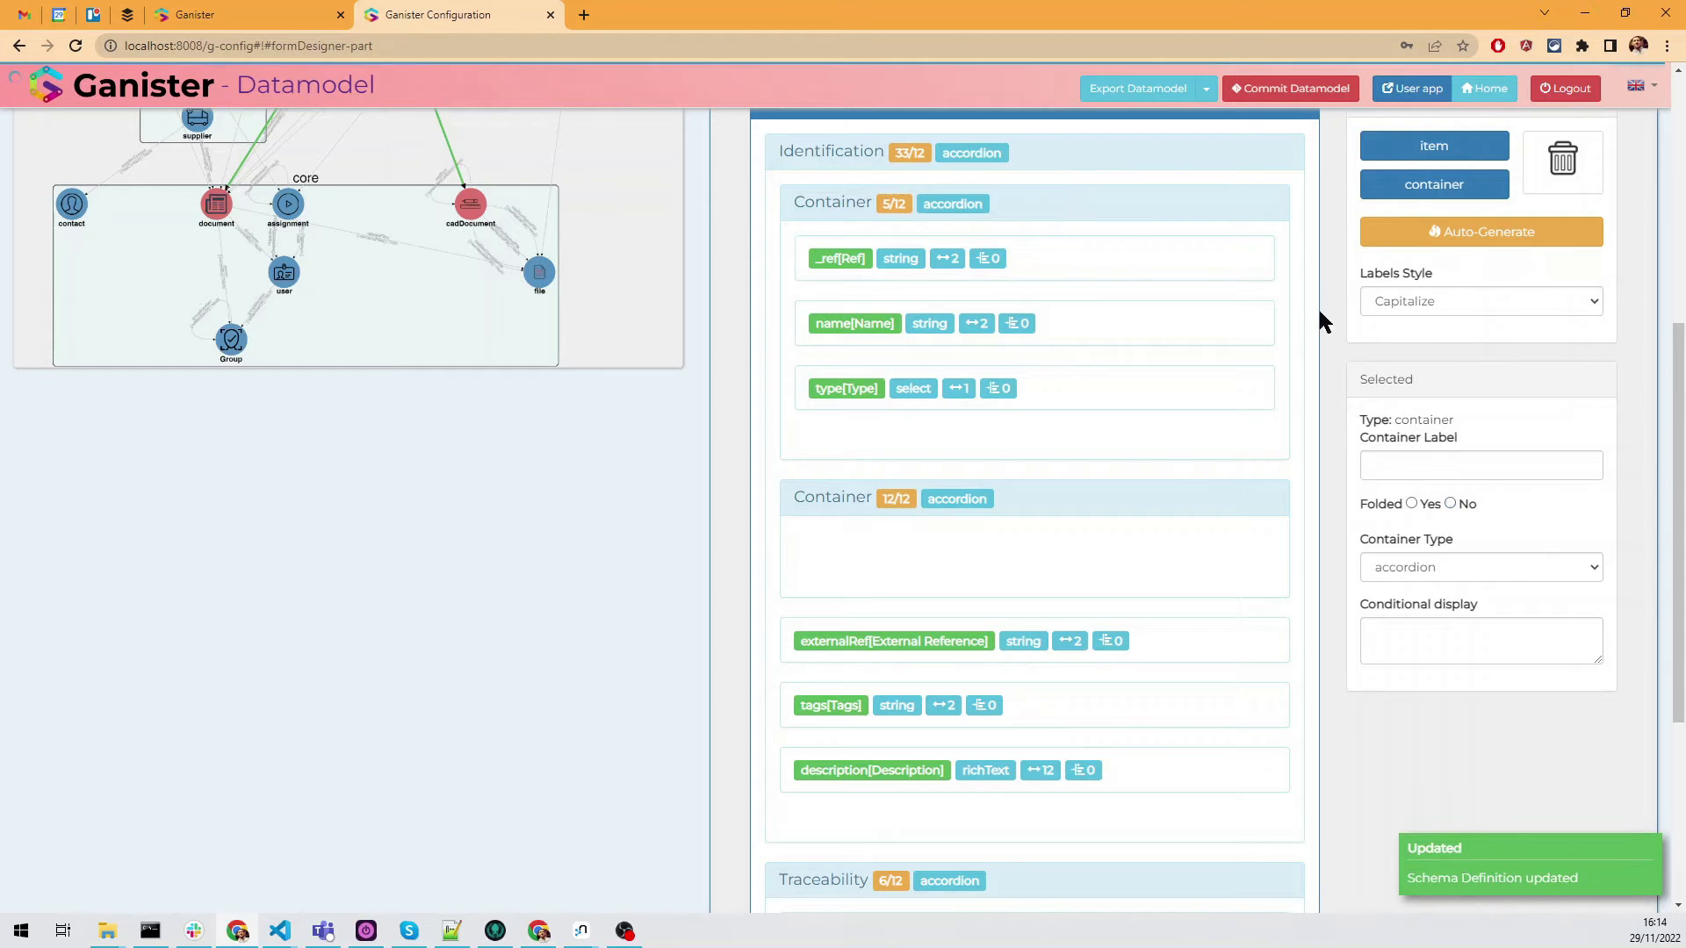
pyautogui.click(1455, 562)
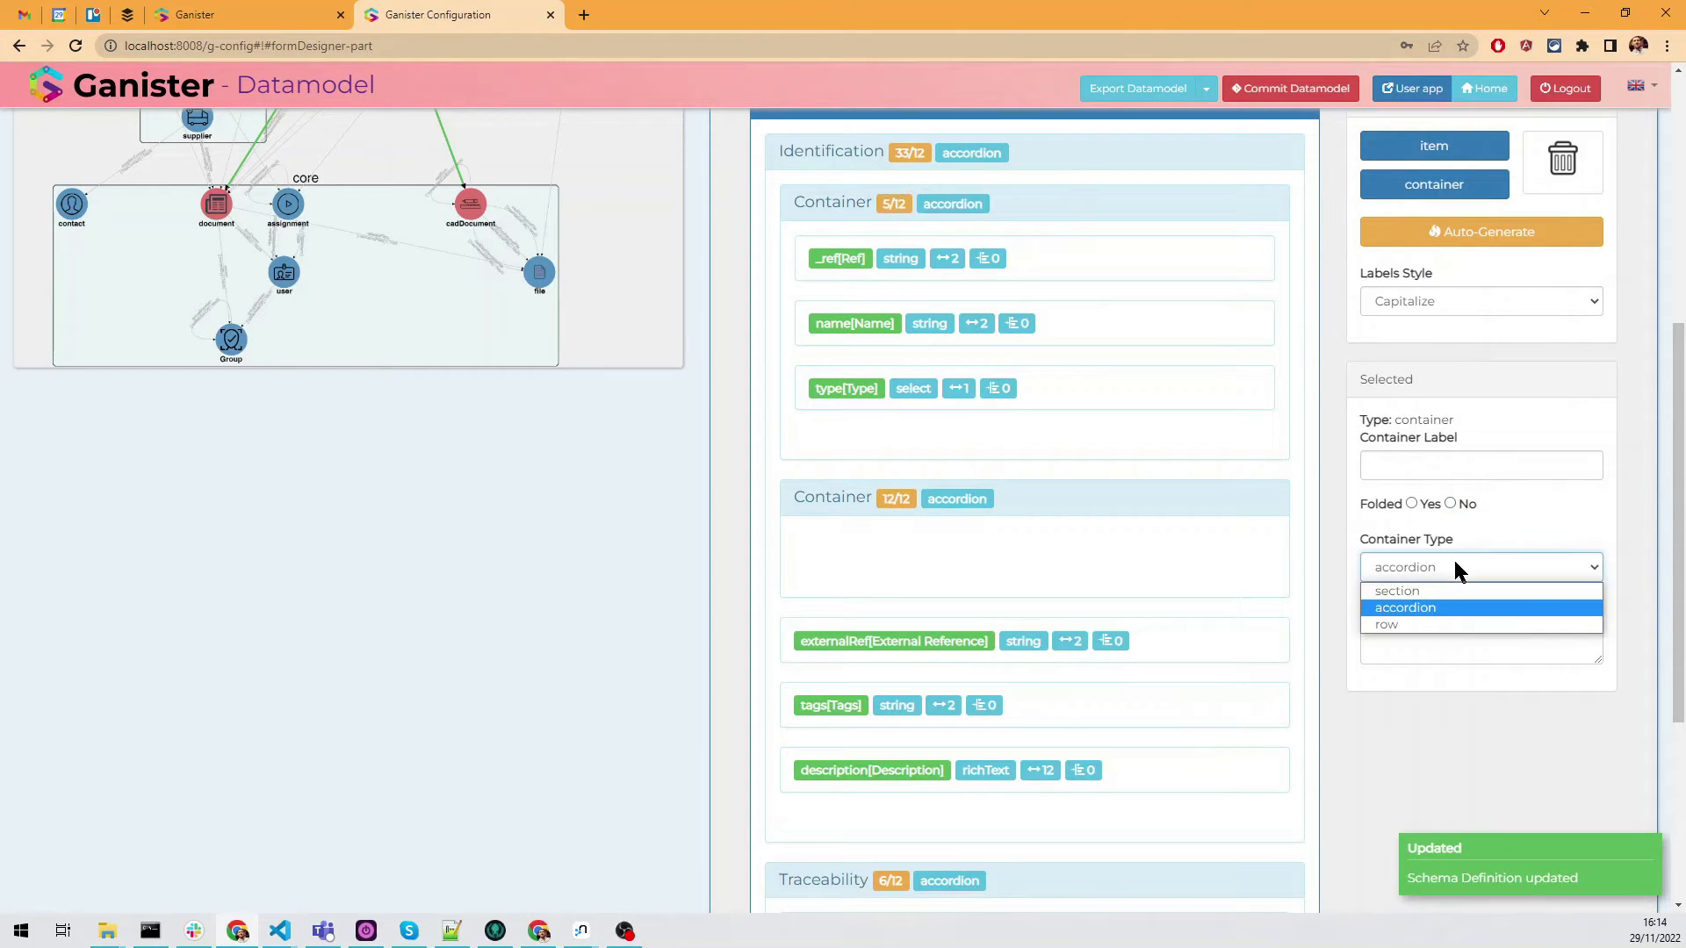
pyautogui.click(1447, 613)
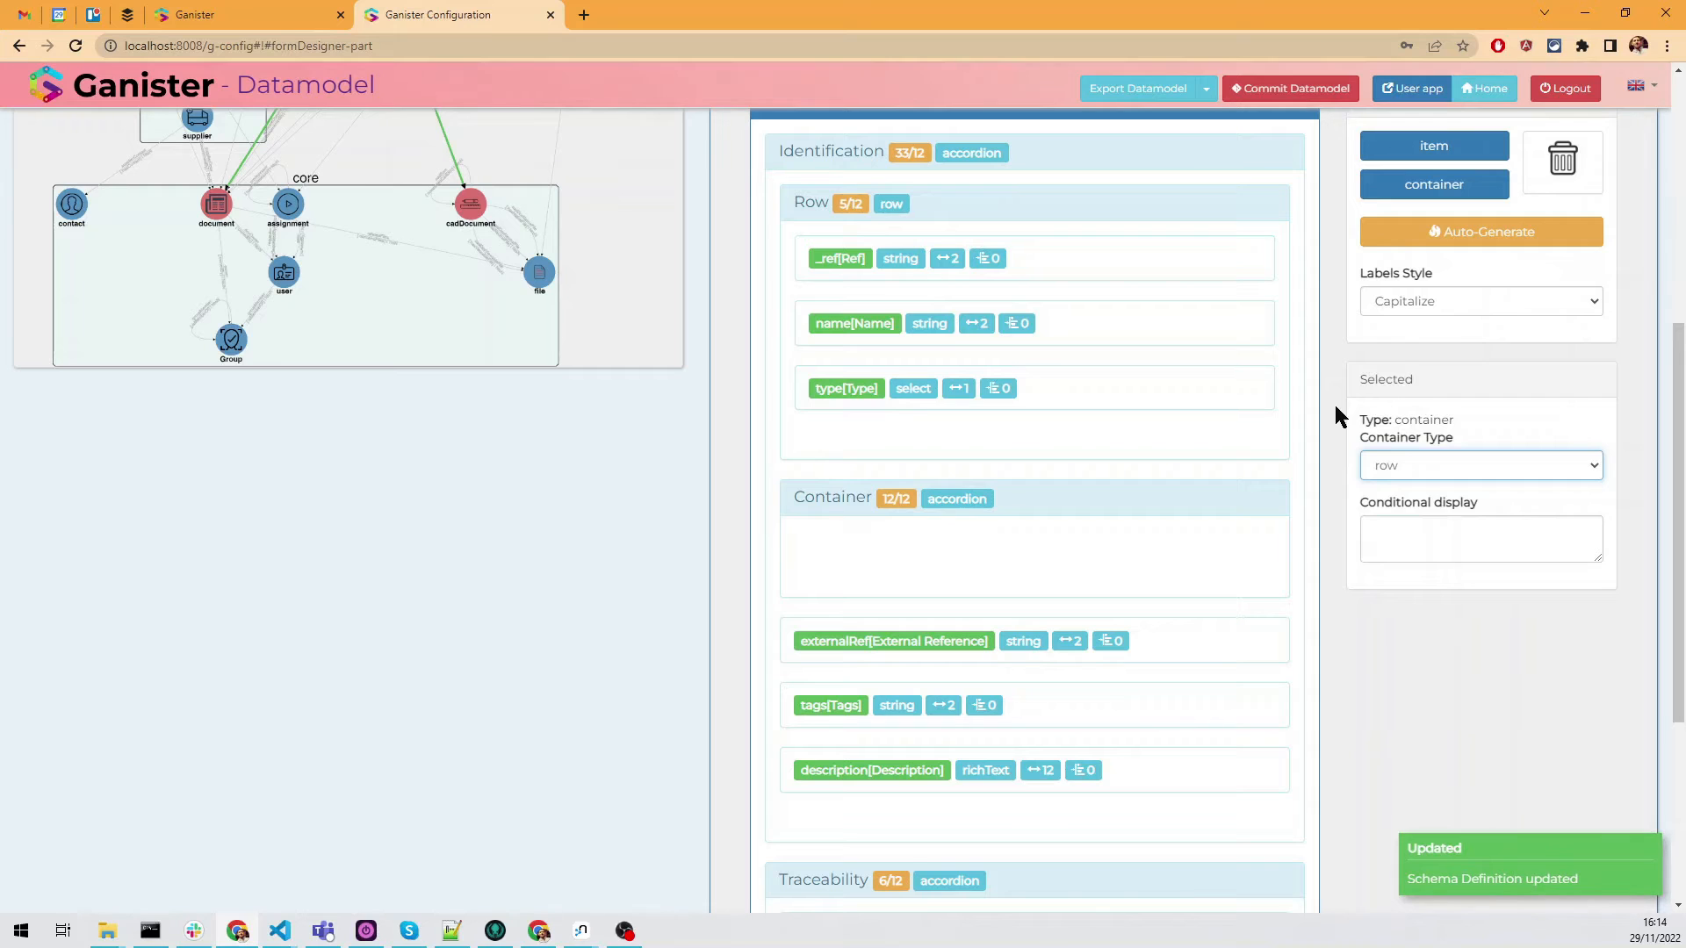
# Move the externalRef and tags fields into the second new container and reload the Part form in the user app.
pyautogui.click(1127, 513)
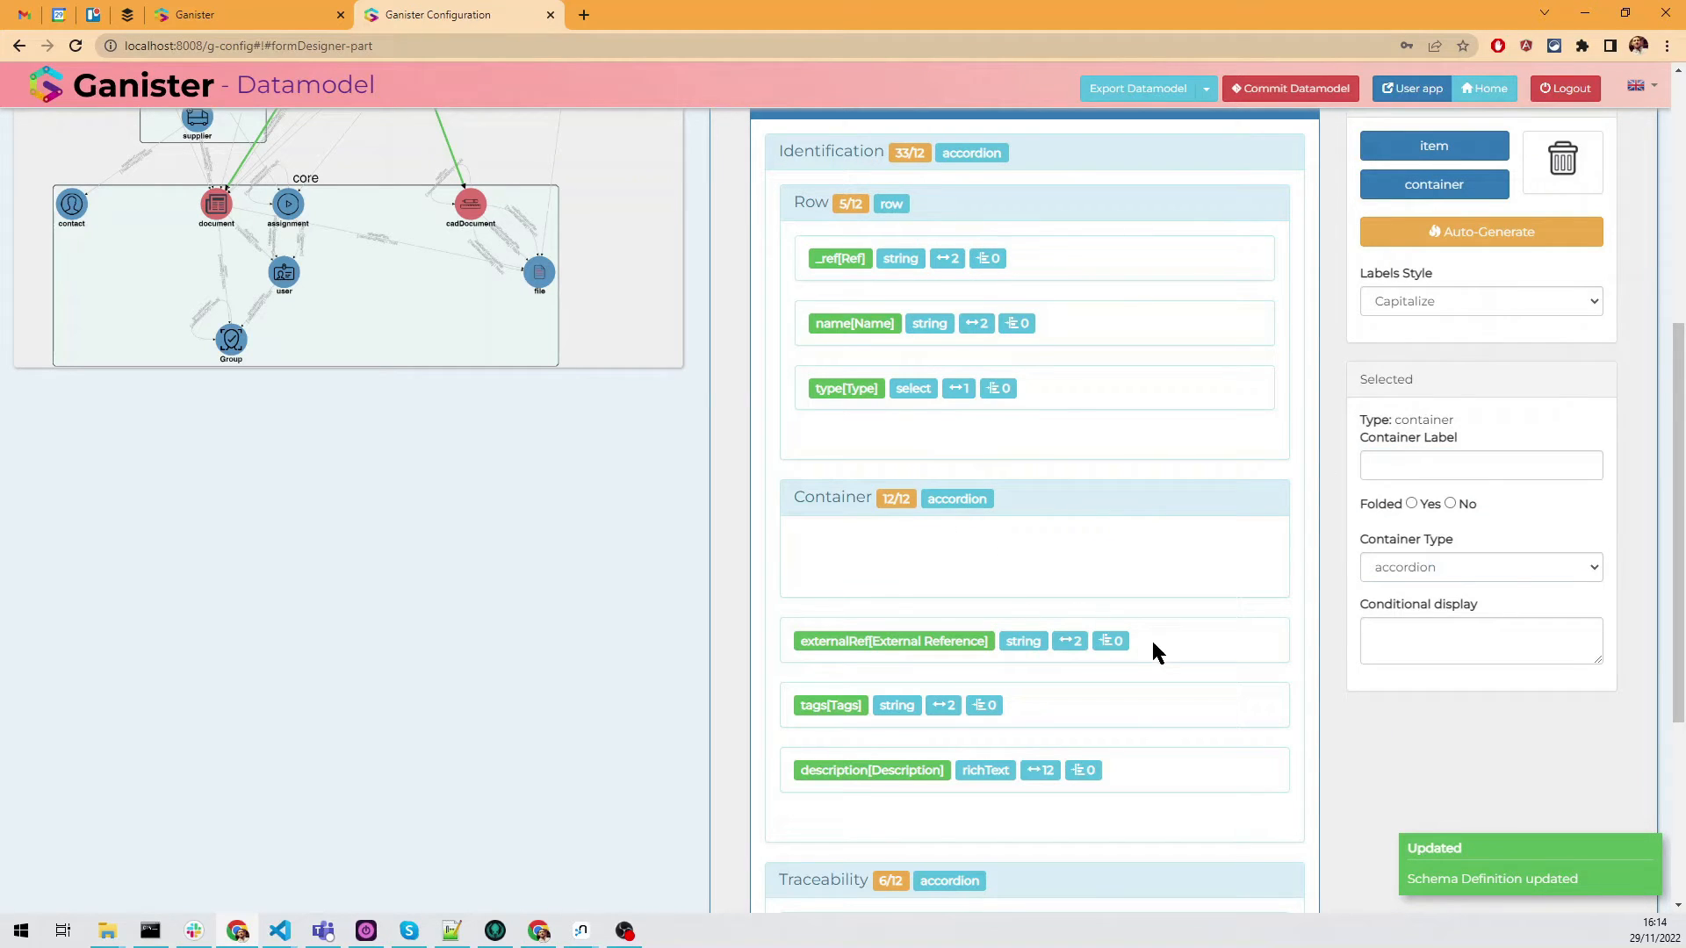
pyautogui.moveTo(1156, 650); pyautogui.dragTo(1141, 553)
pyautogui.moveTo(1096, 677); pyautogui.dragTo(1124, 606)
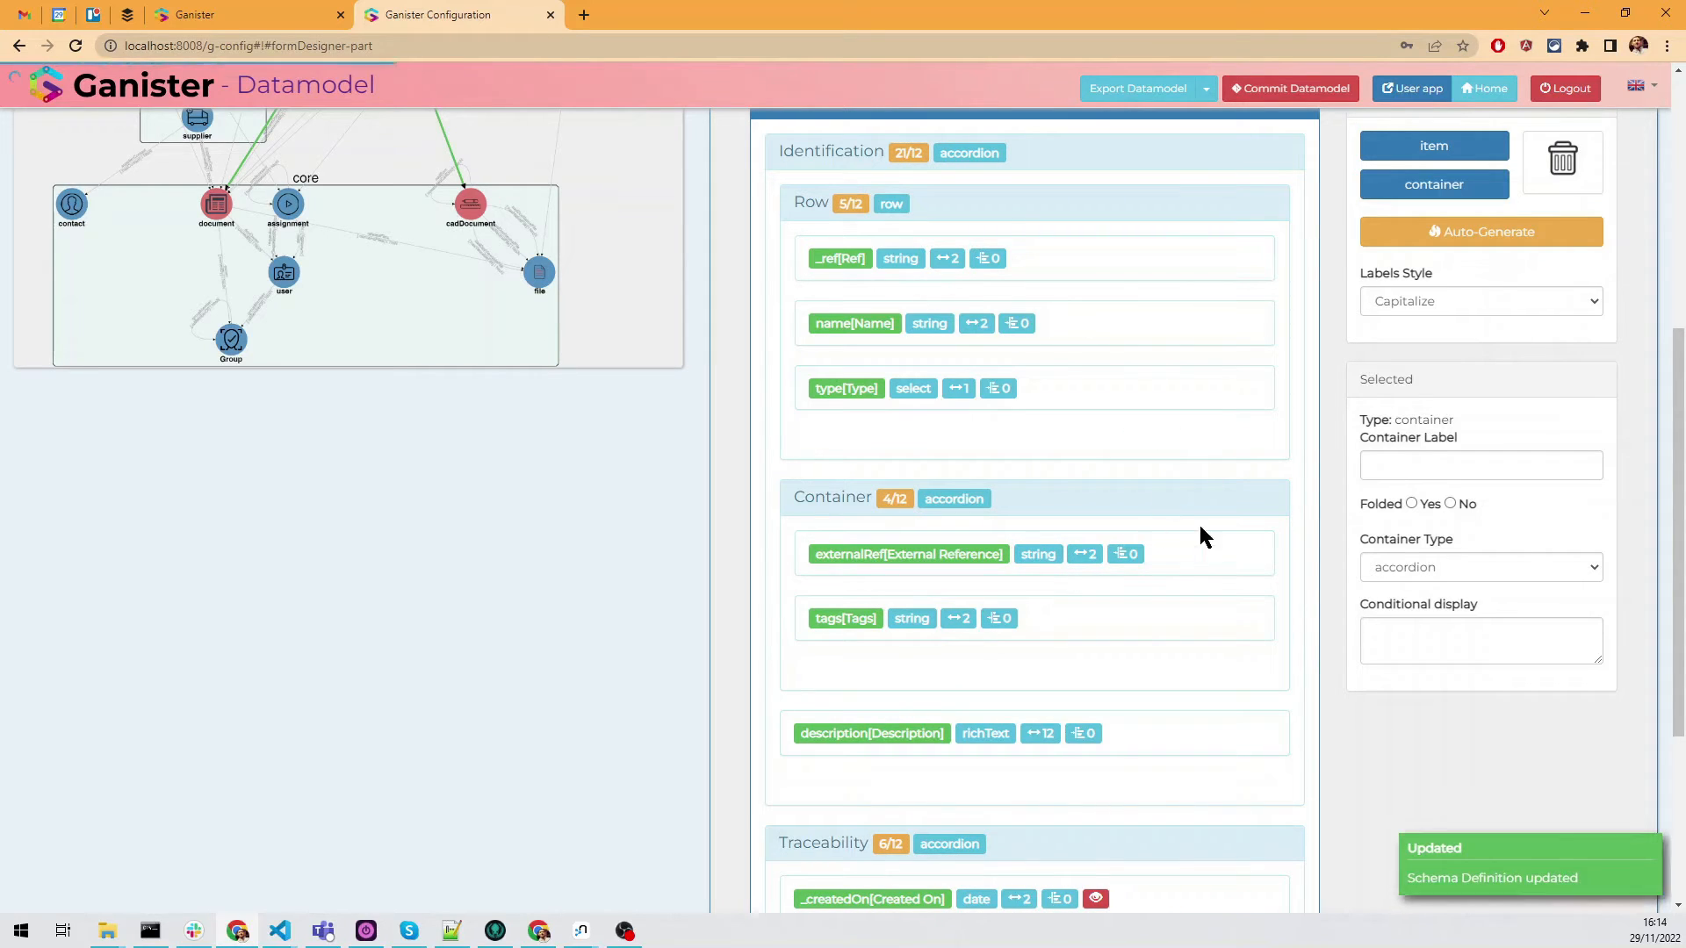
pyautogui.click(255, 15)
pyautogui.click(76, 46)
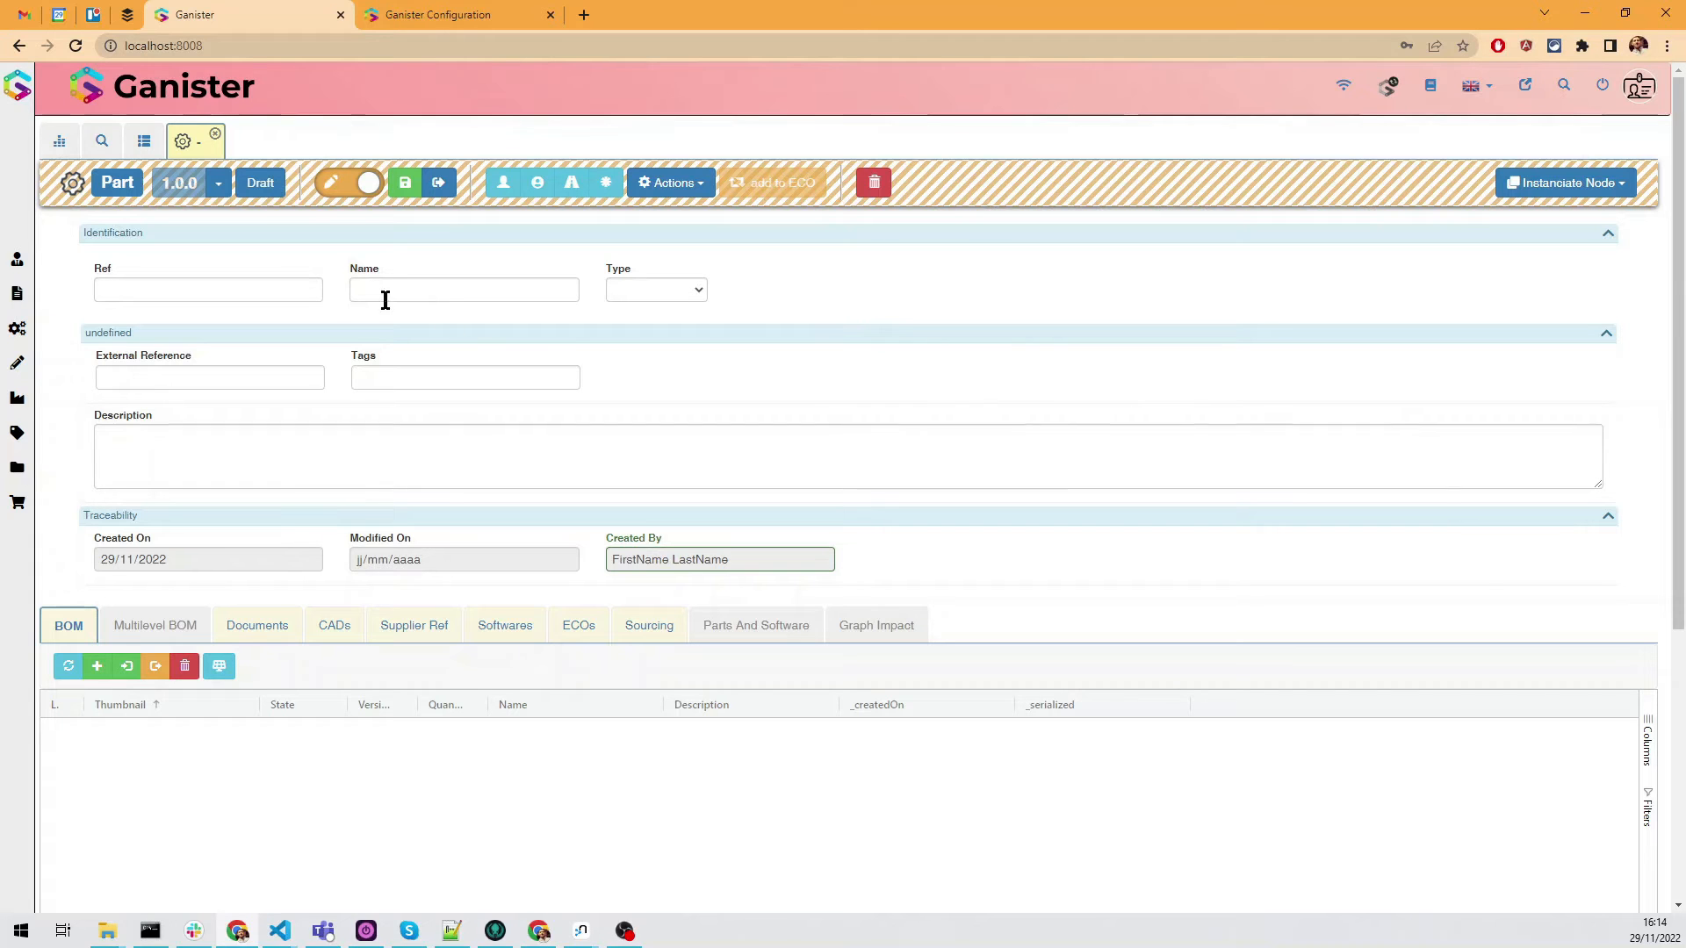
# Set the container type of the externalRef and tags container to row in the form designer.
pyautogui.click(475, 16)
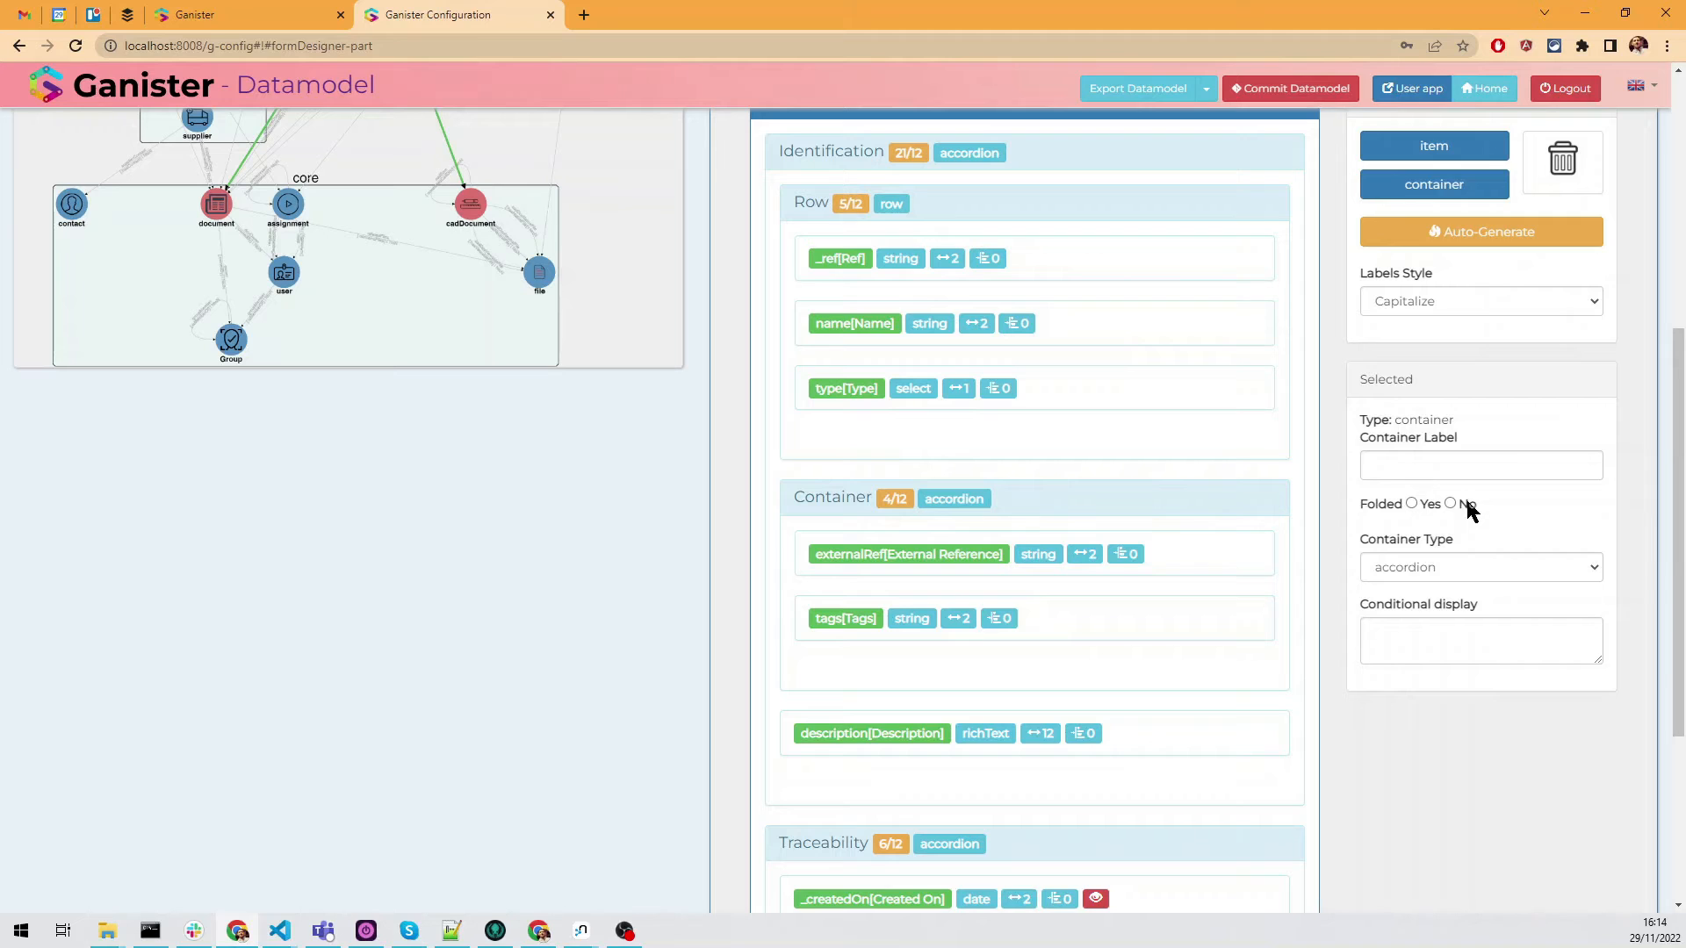
pyautogui.click(1464, 569)
pyautogui.click(1446, 614)
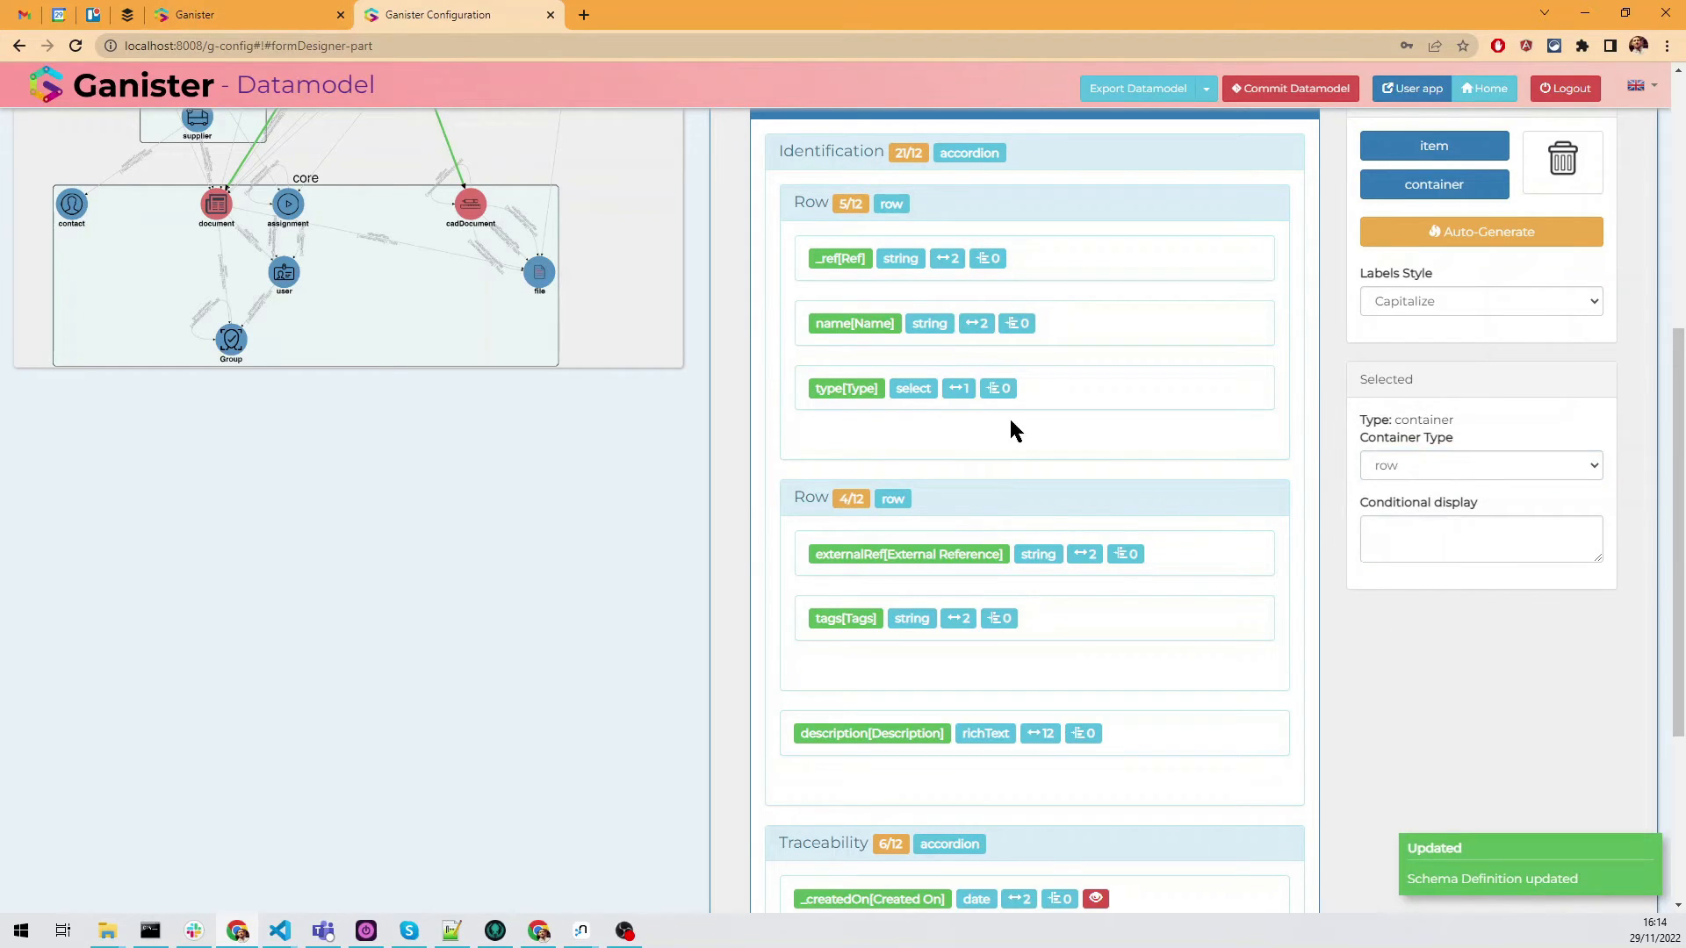
# Set the externalRef field's offset to 6.
pyautogui.click(1215, 563)
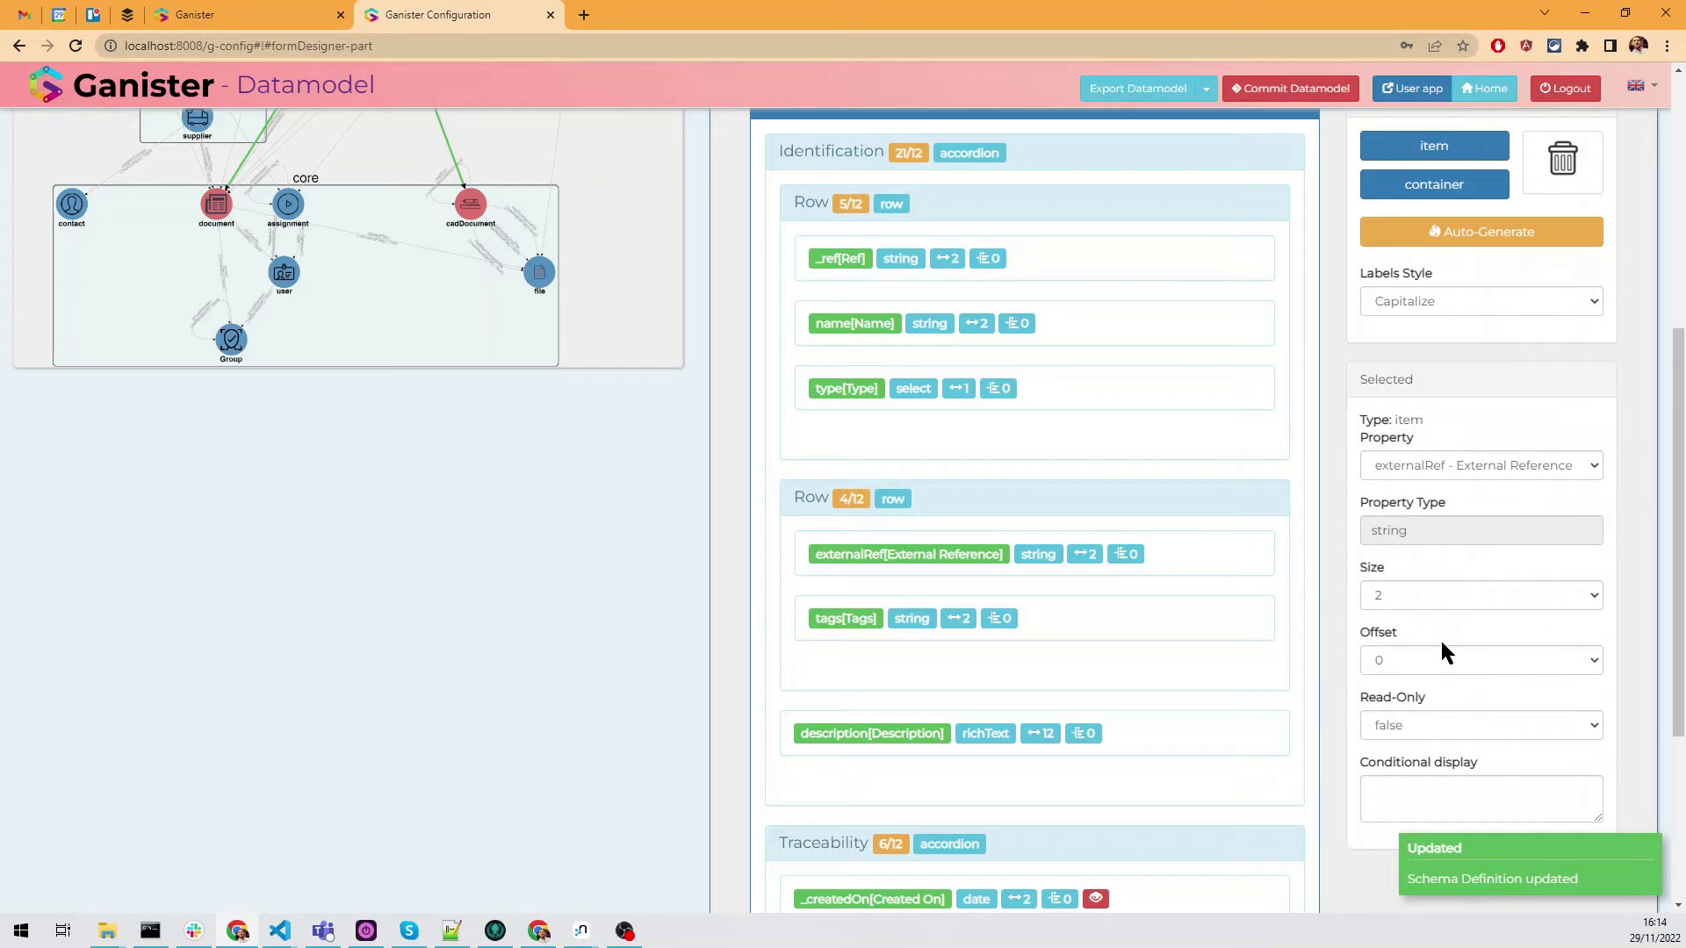
pyautogui.click(1440, 662)
pyautogui.click(1441, 773)
pyautogui.click(1423, 672)
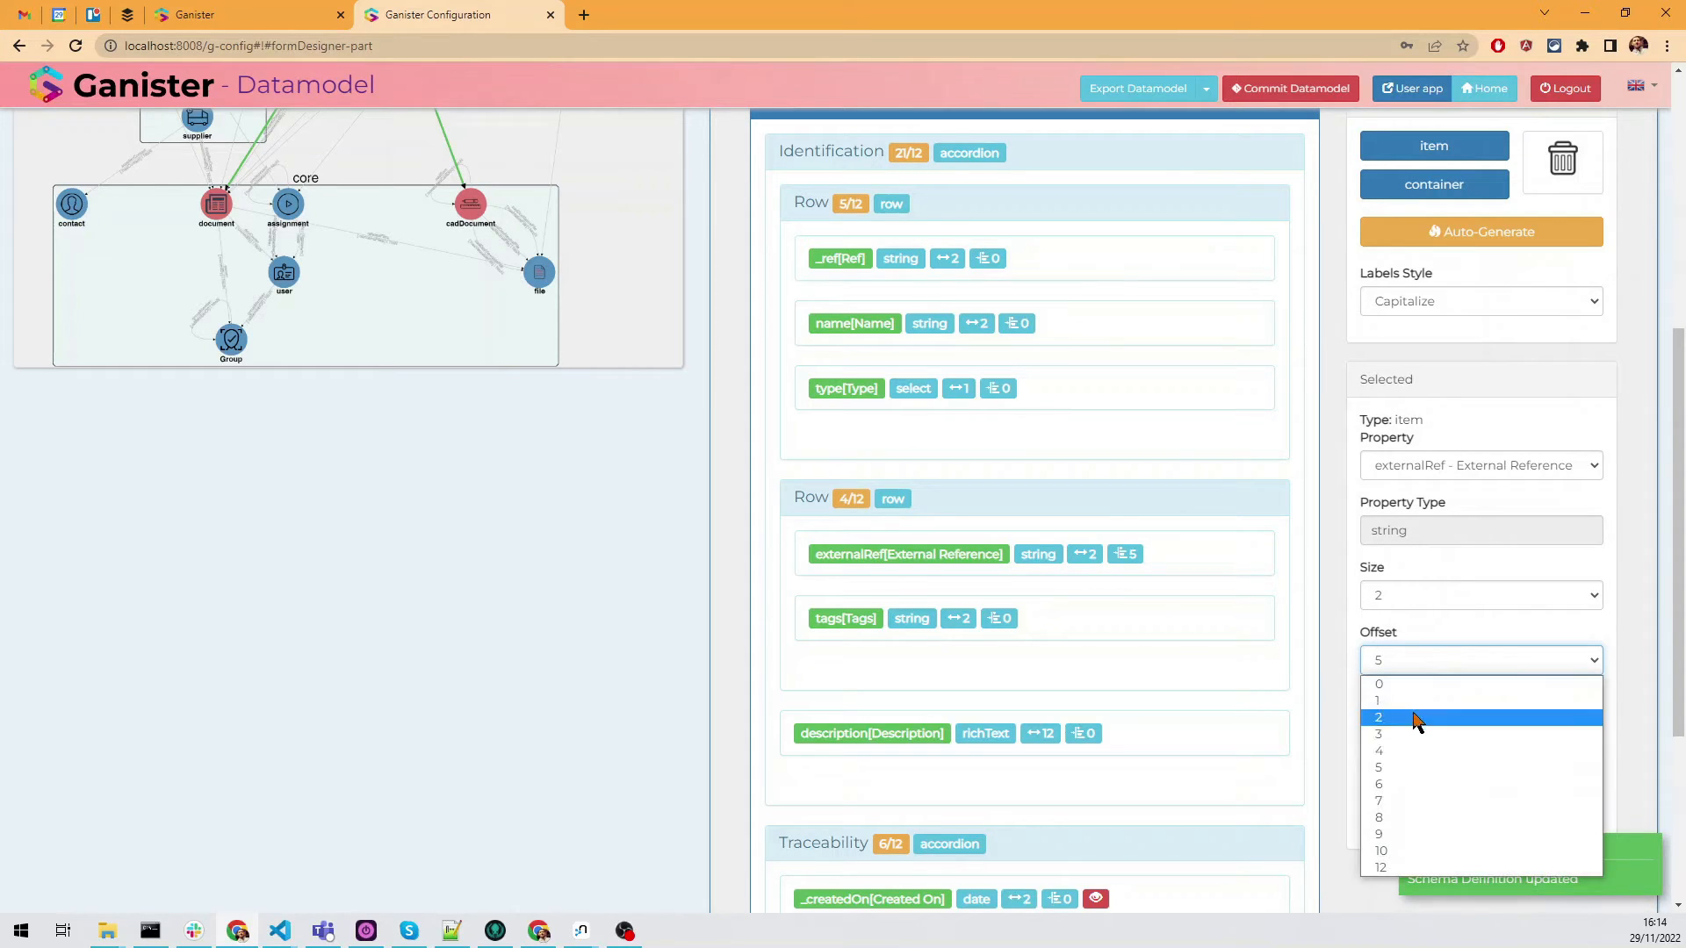
pyautogui.click(1411, 784)
pyautogui.click(1322, 499)
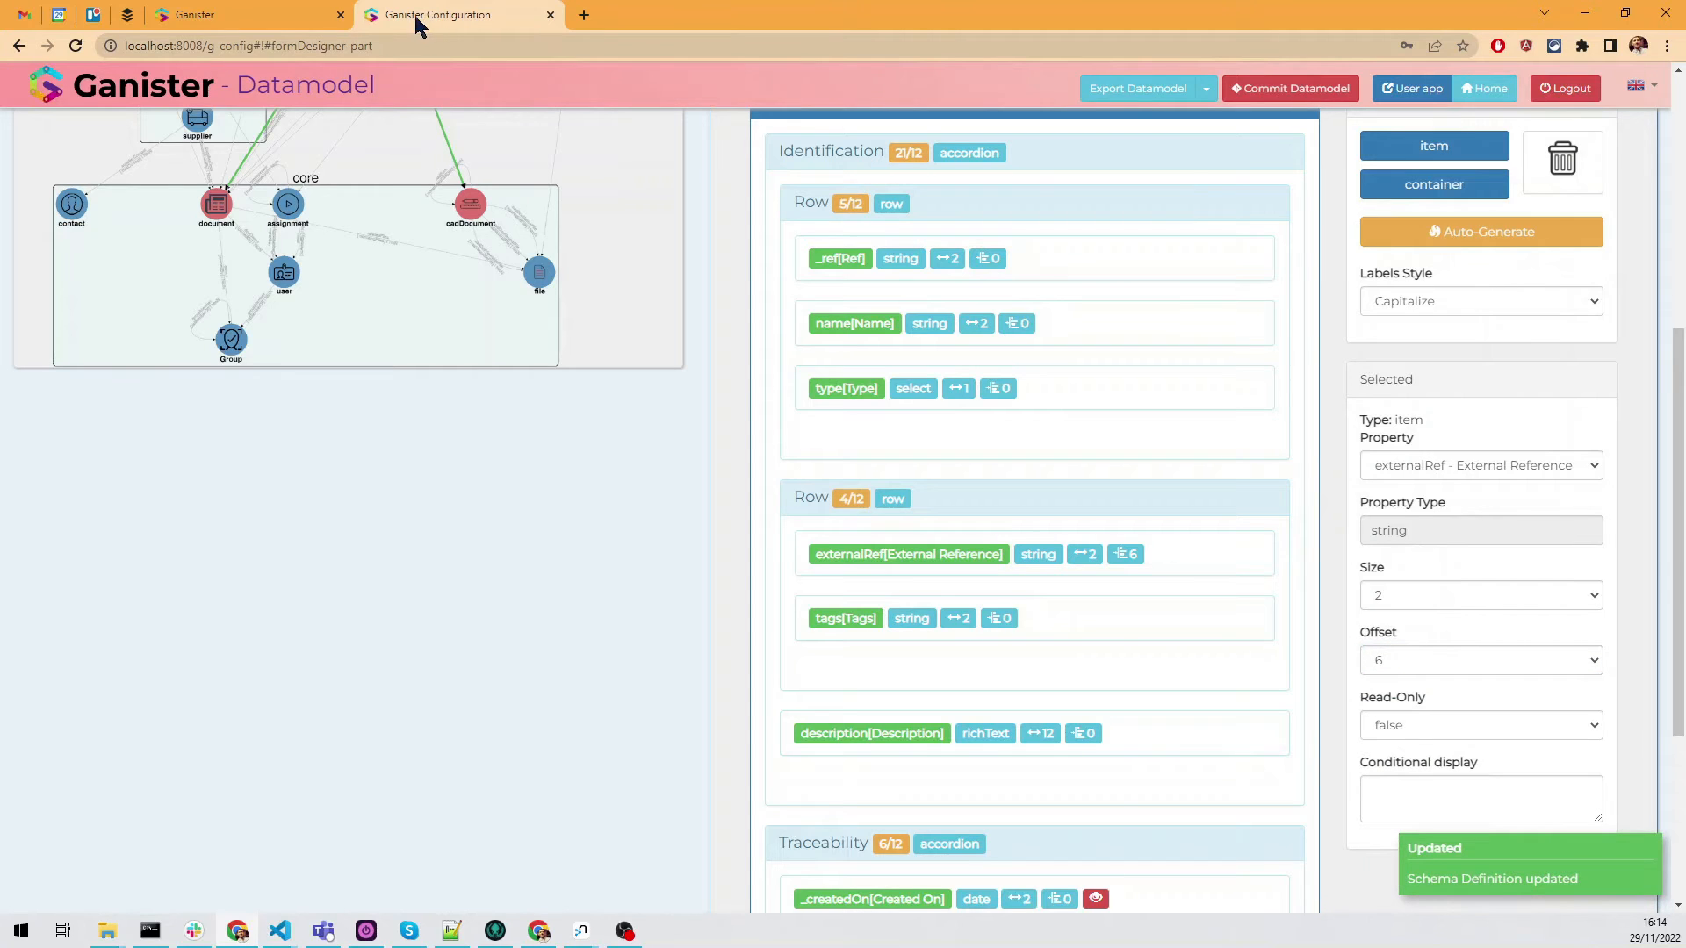
# Reload the Part form in the user app and resize the browser window to check how the field layout adapts.
pyautogui.click(255, 20)
pyautogui.click(75, 45)
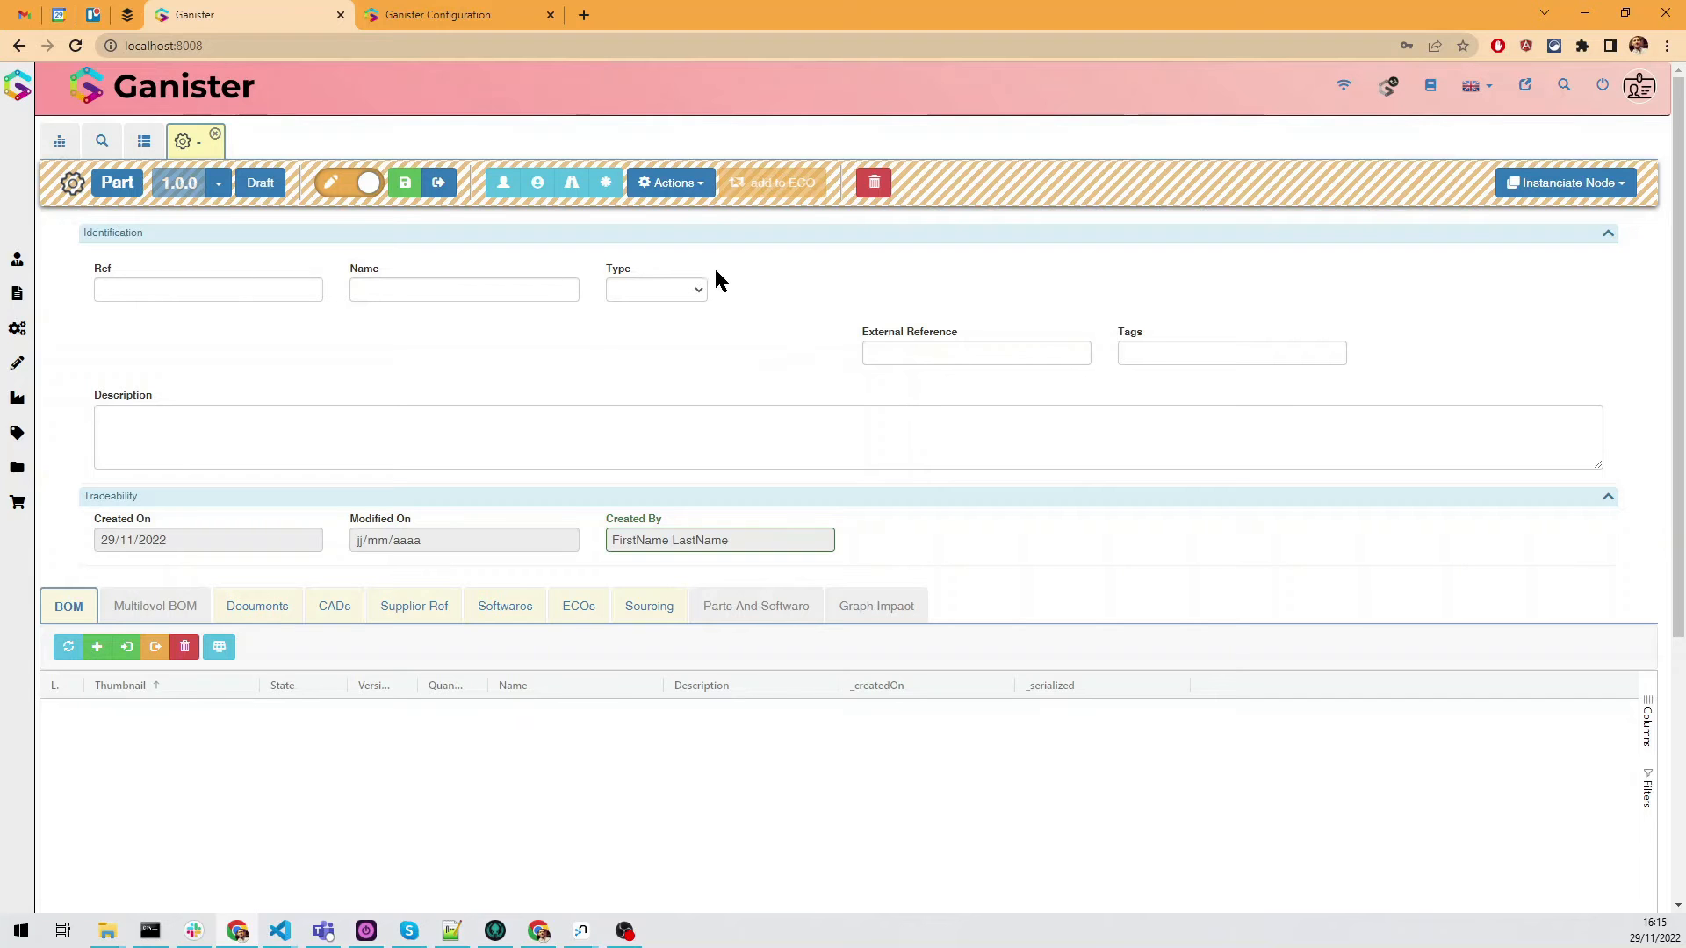
pyautogui.click(1626, 14)
pyautogui.moveTo(1495, 256); pyautogui.dragTo(1493, 310)
pyautogui.click(1429, 13)
# Examine the part node type's property list and its form designer content in the configuration app.
pyautogui.click(456, 19)
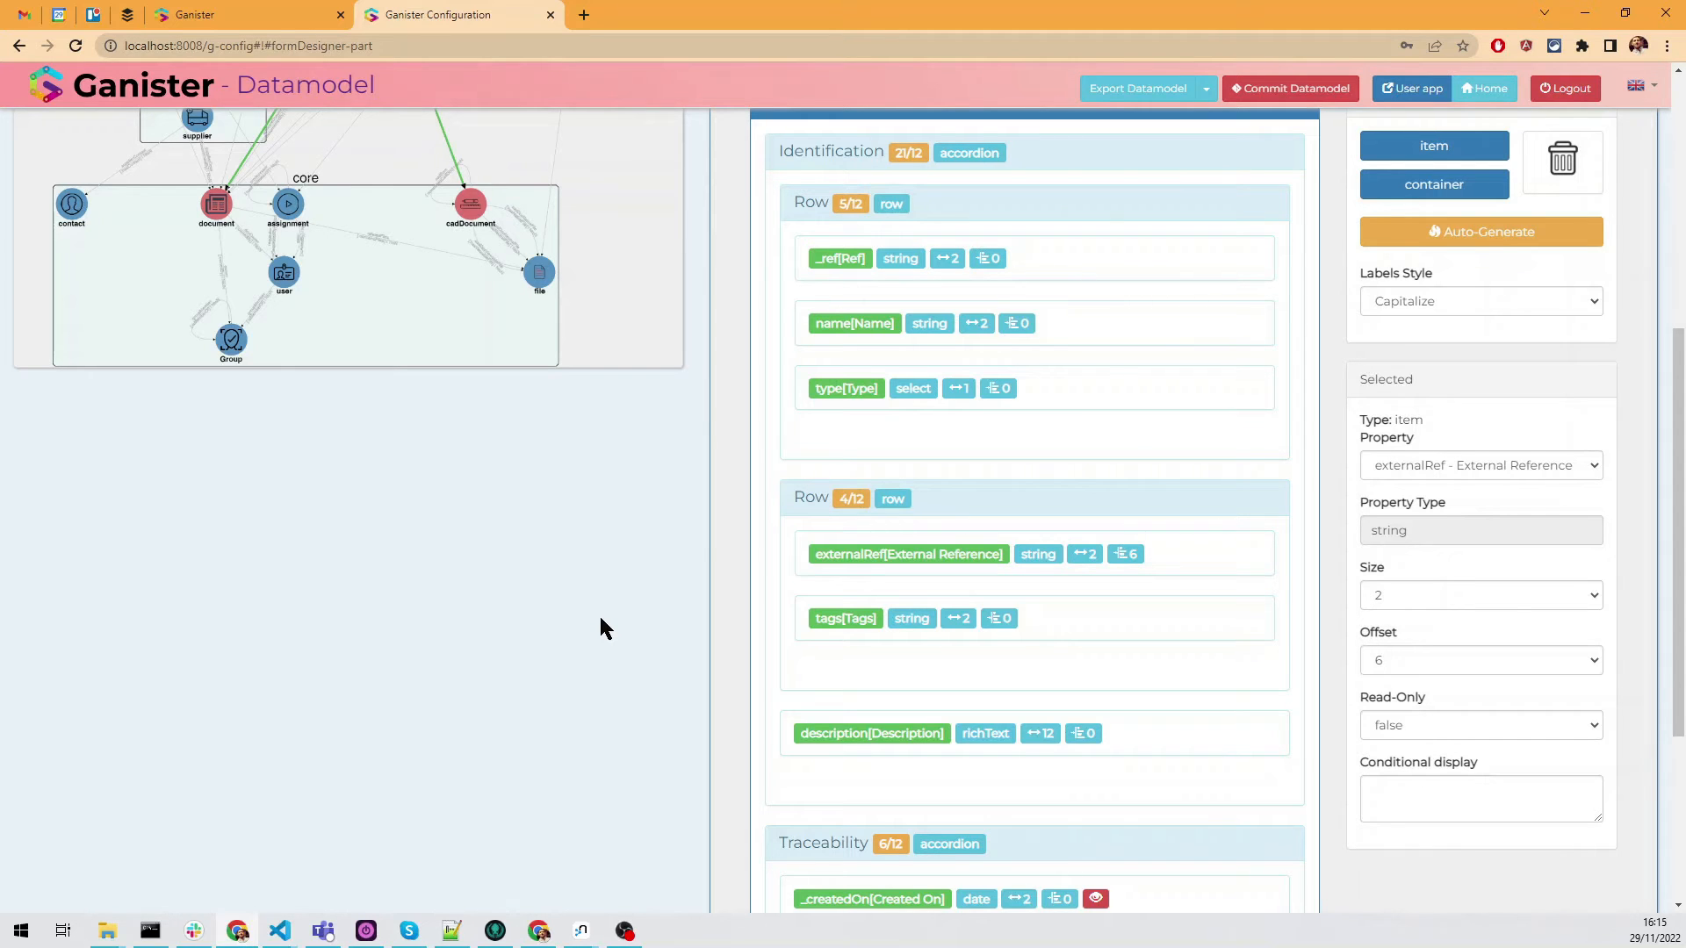
pyautogui.scroll(4, 649, 615)
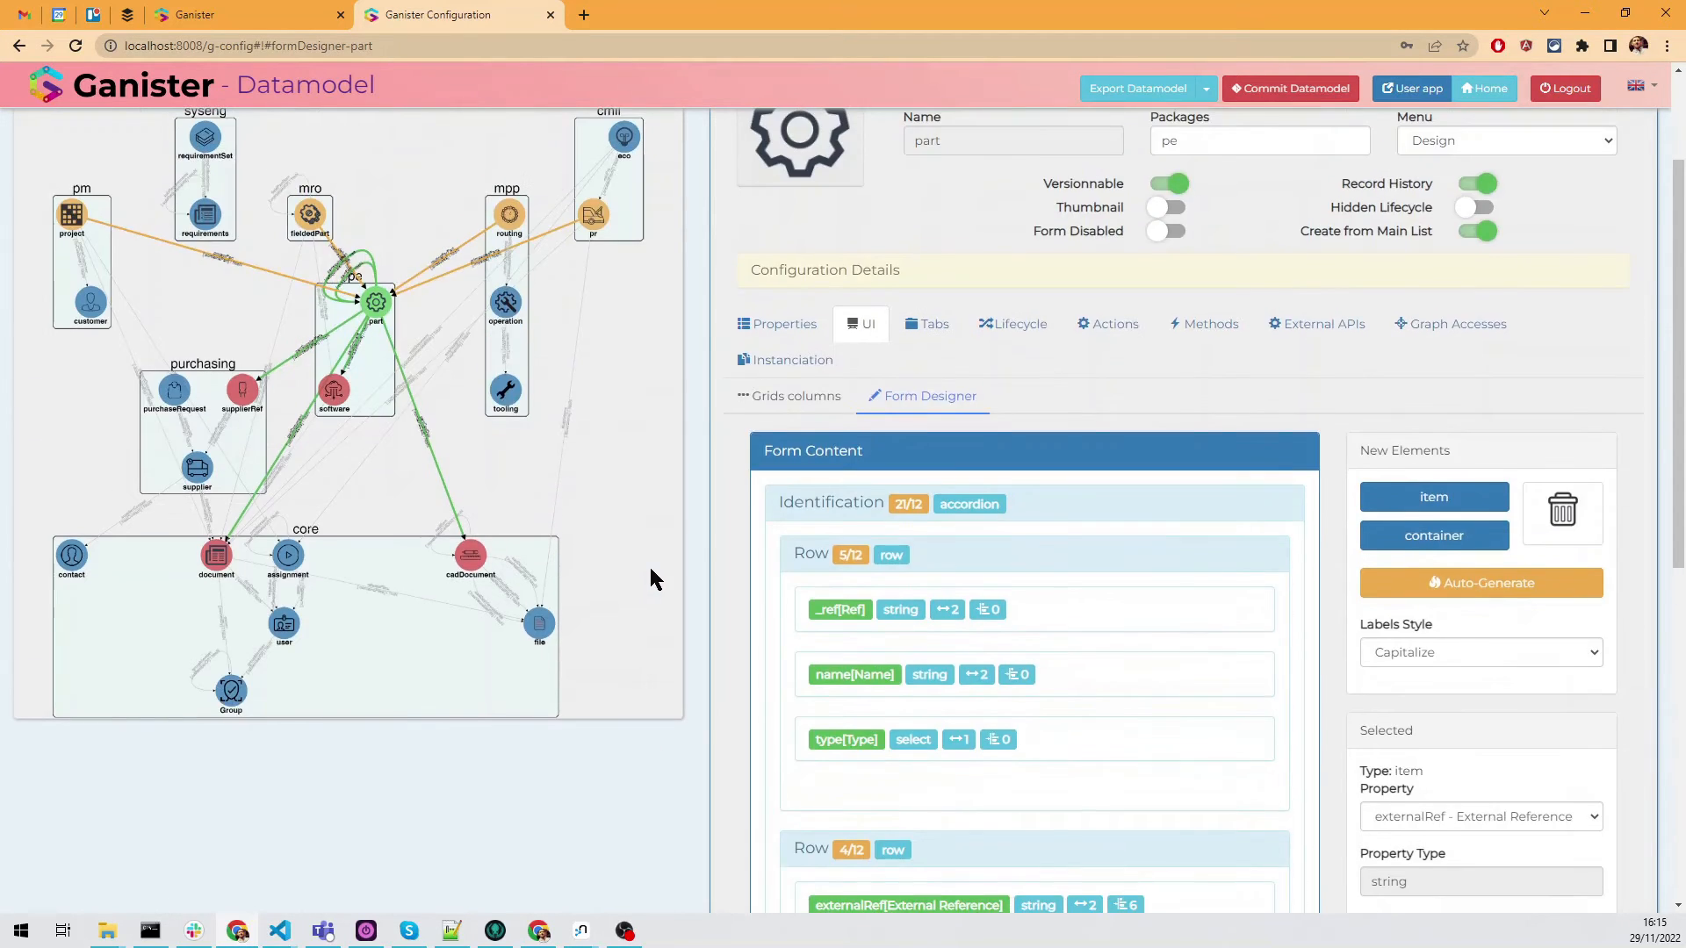
pyautogui.click(784, 324)
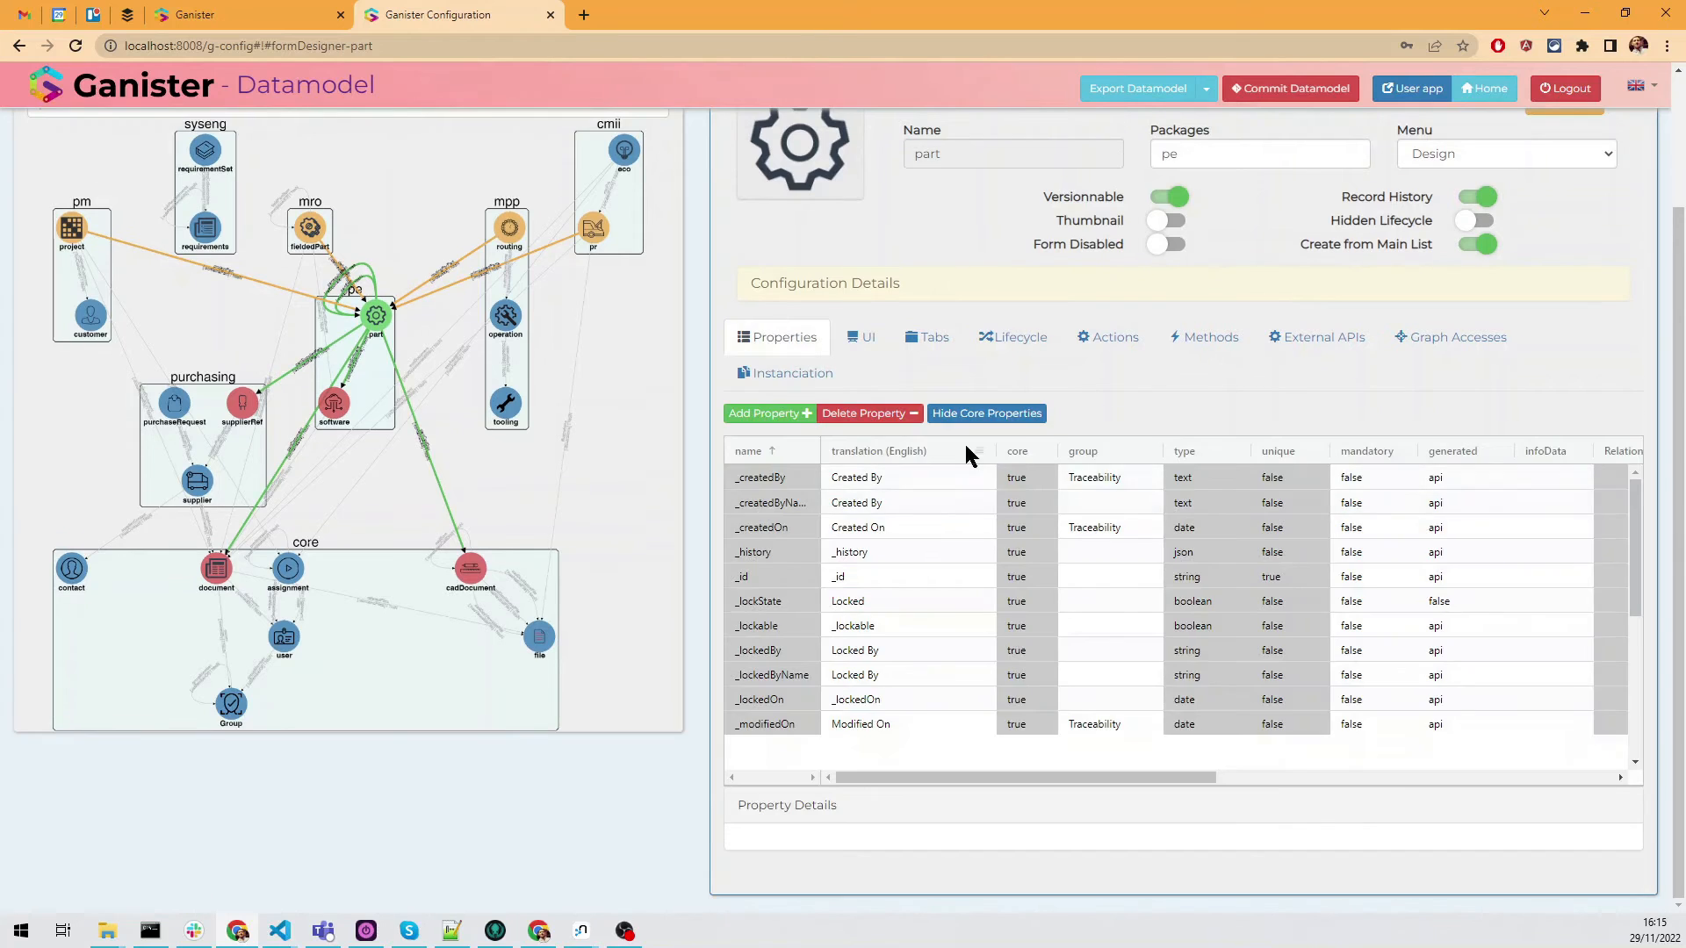
pyautogui.scroll(-6, 956, 483)
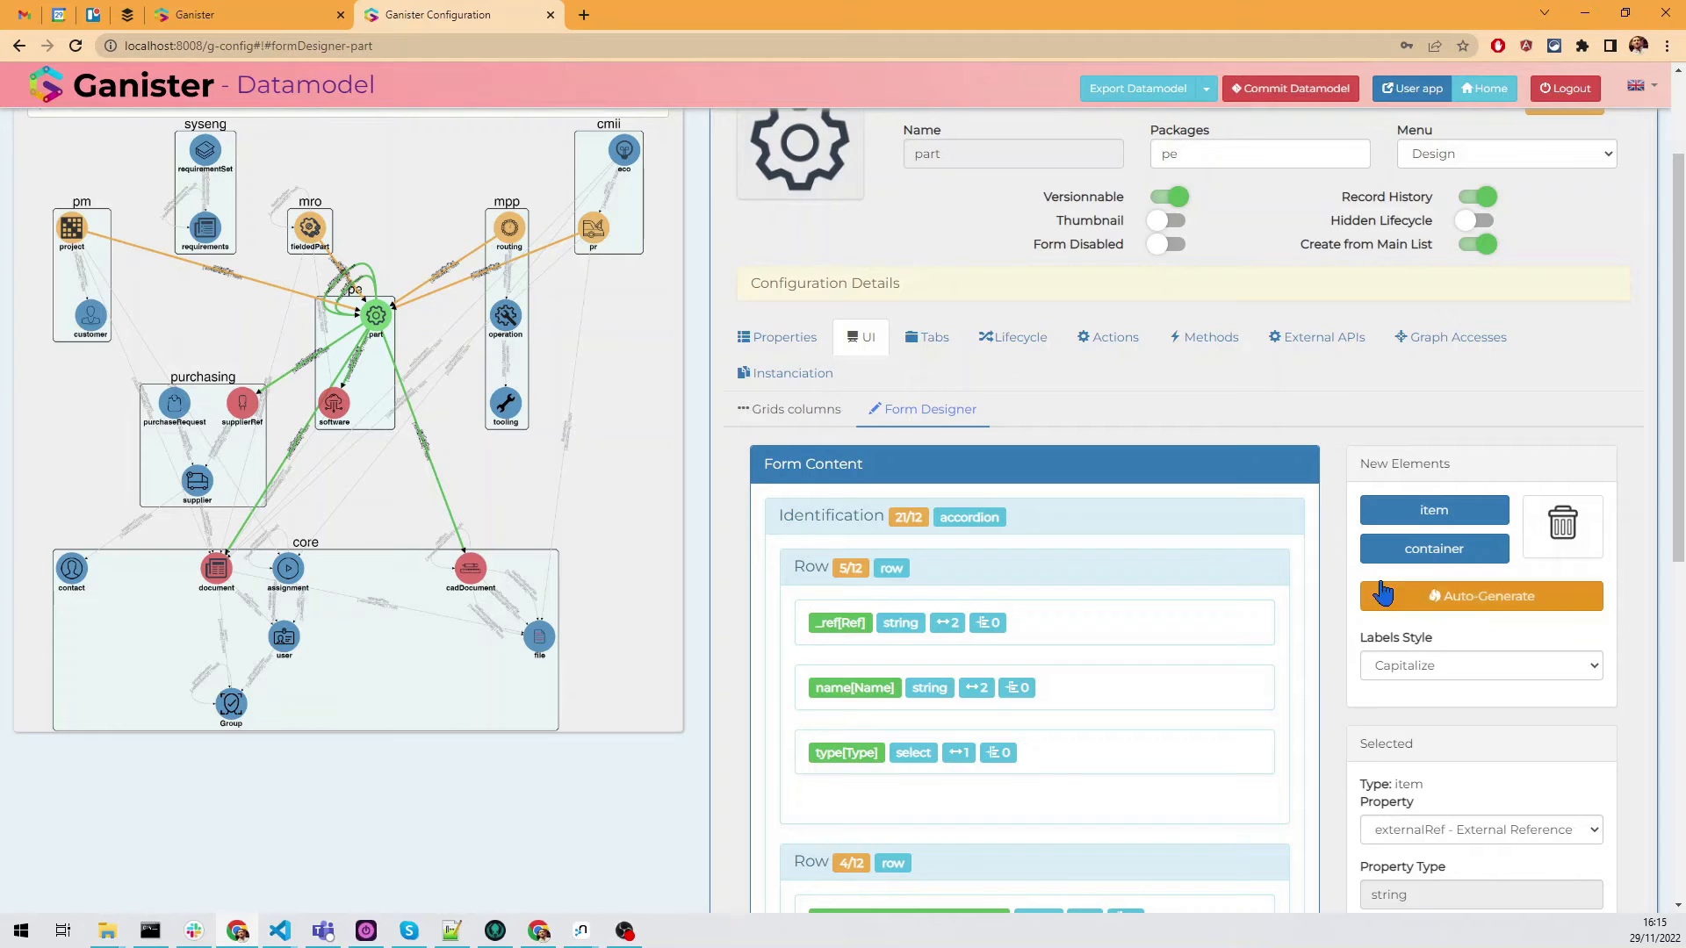
pyautogui.scroll(-3, 1348, 573)
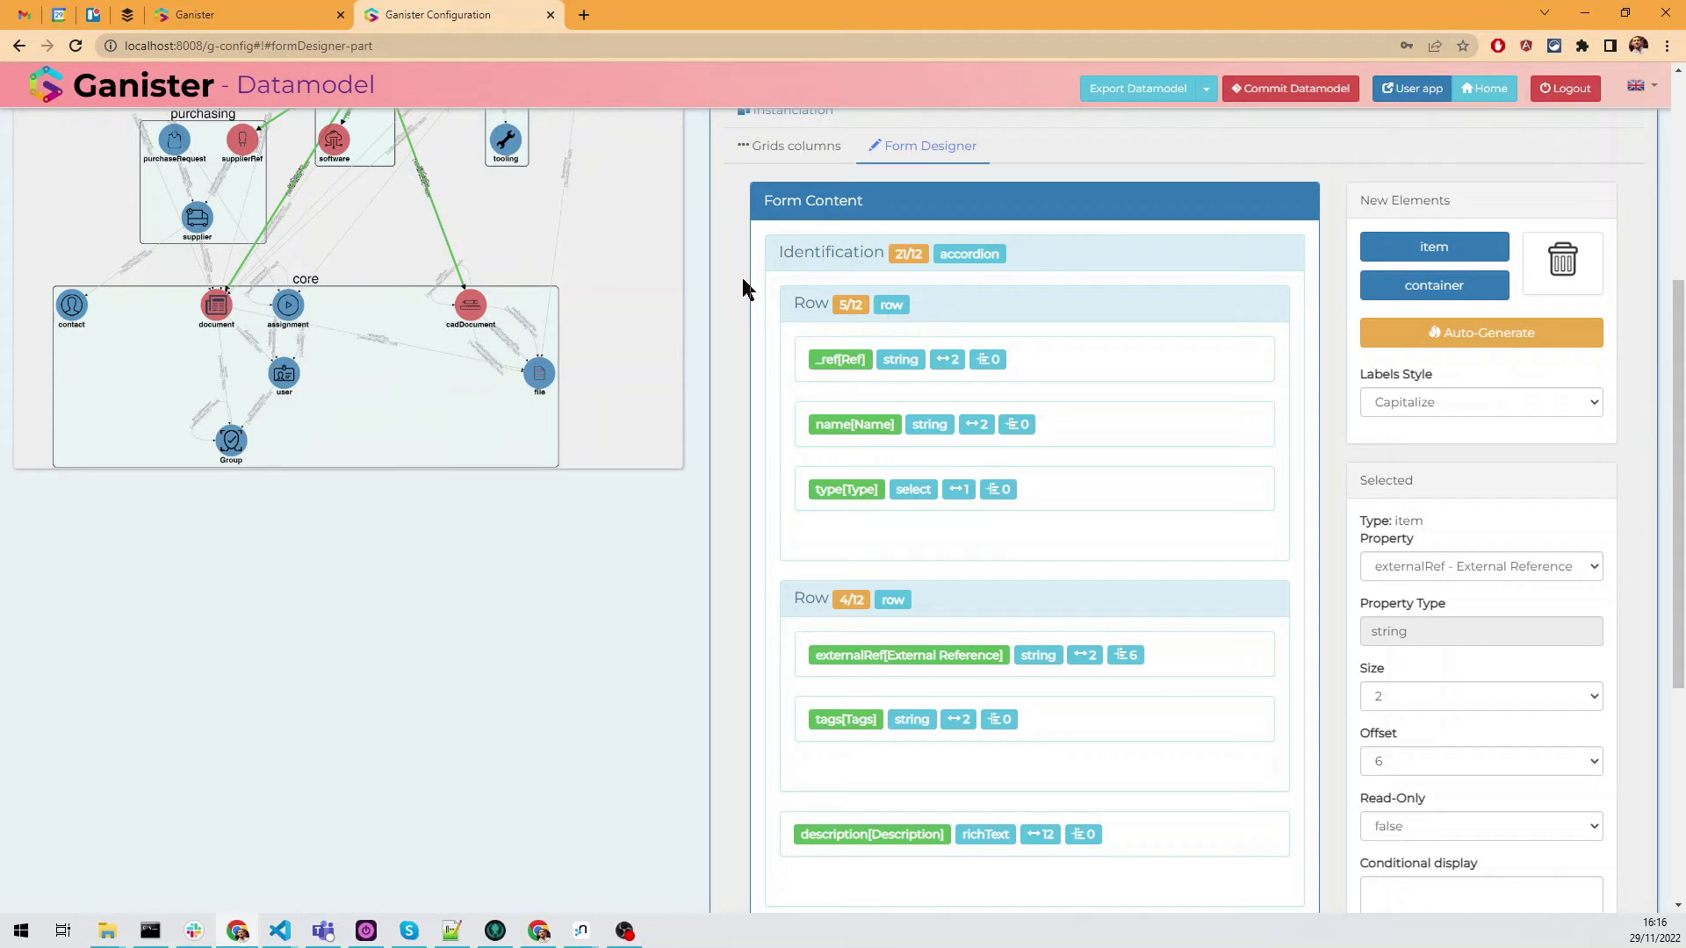
pyautogui.scroll(1, 738, 281)
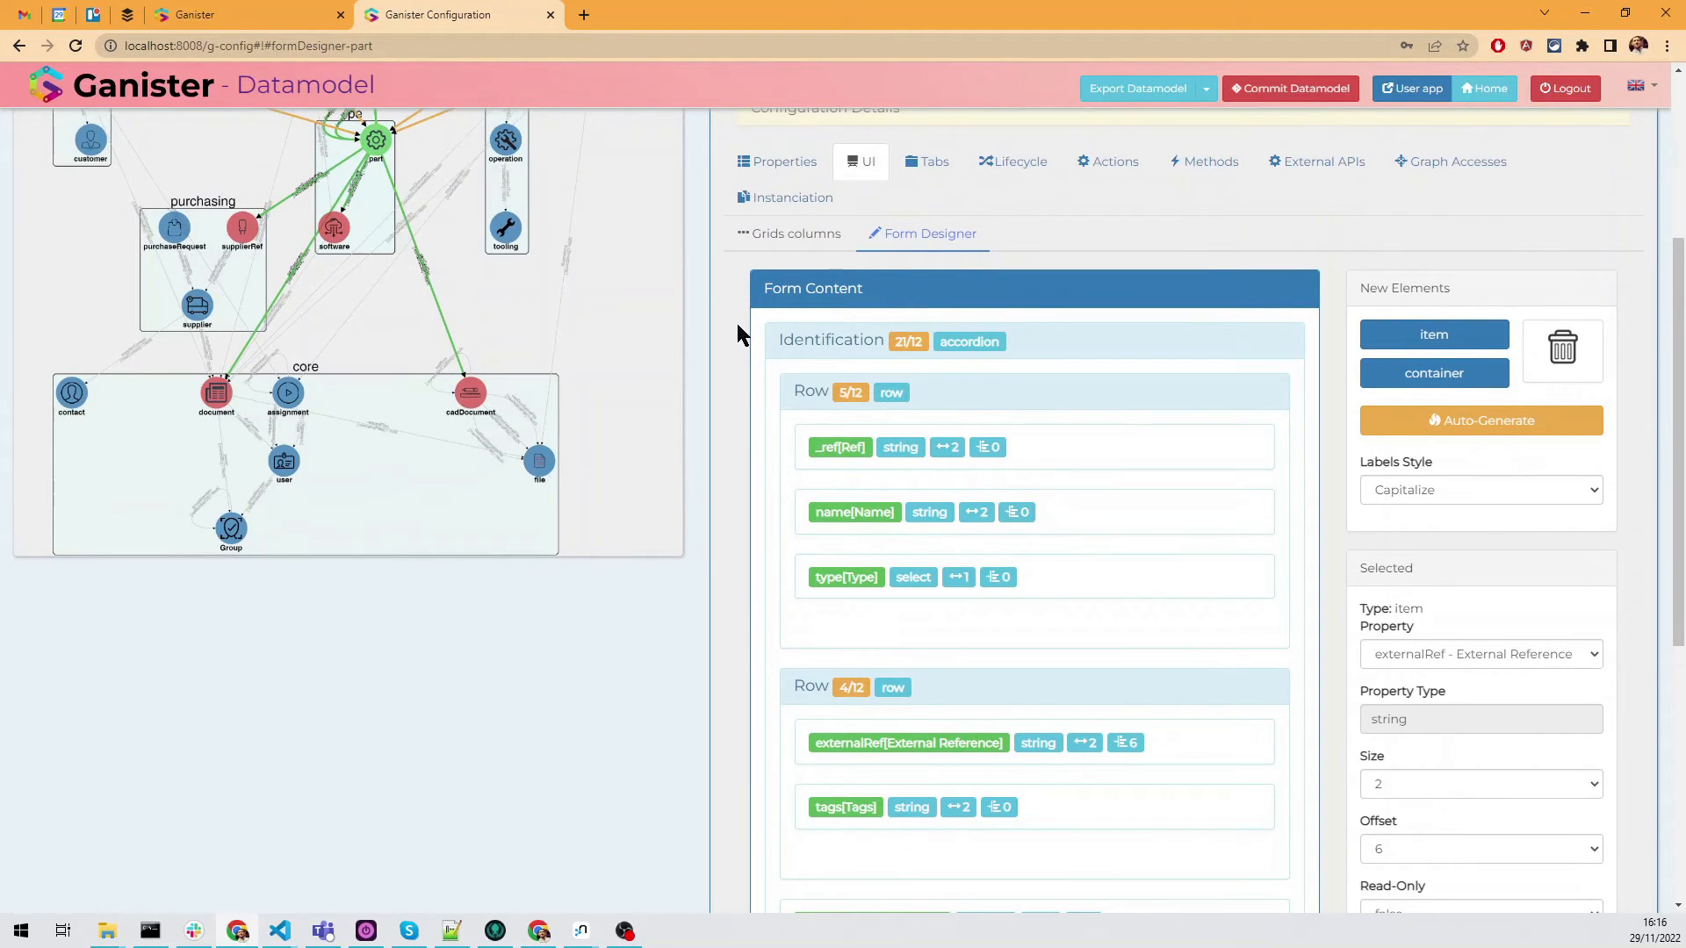
pyautogui.scroll(-2, 736, 323)
pyautogui.scroll(3, 736, 323)
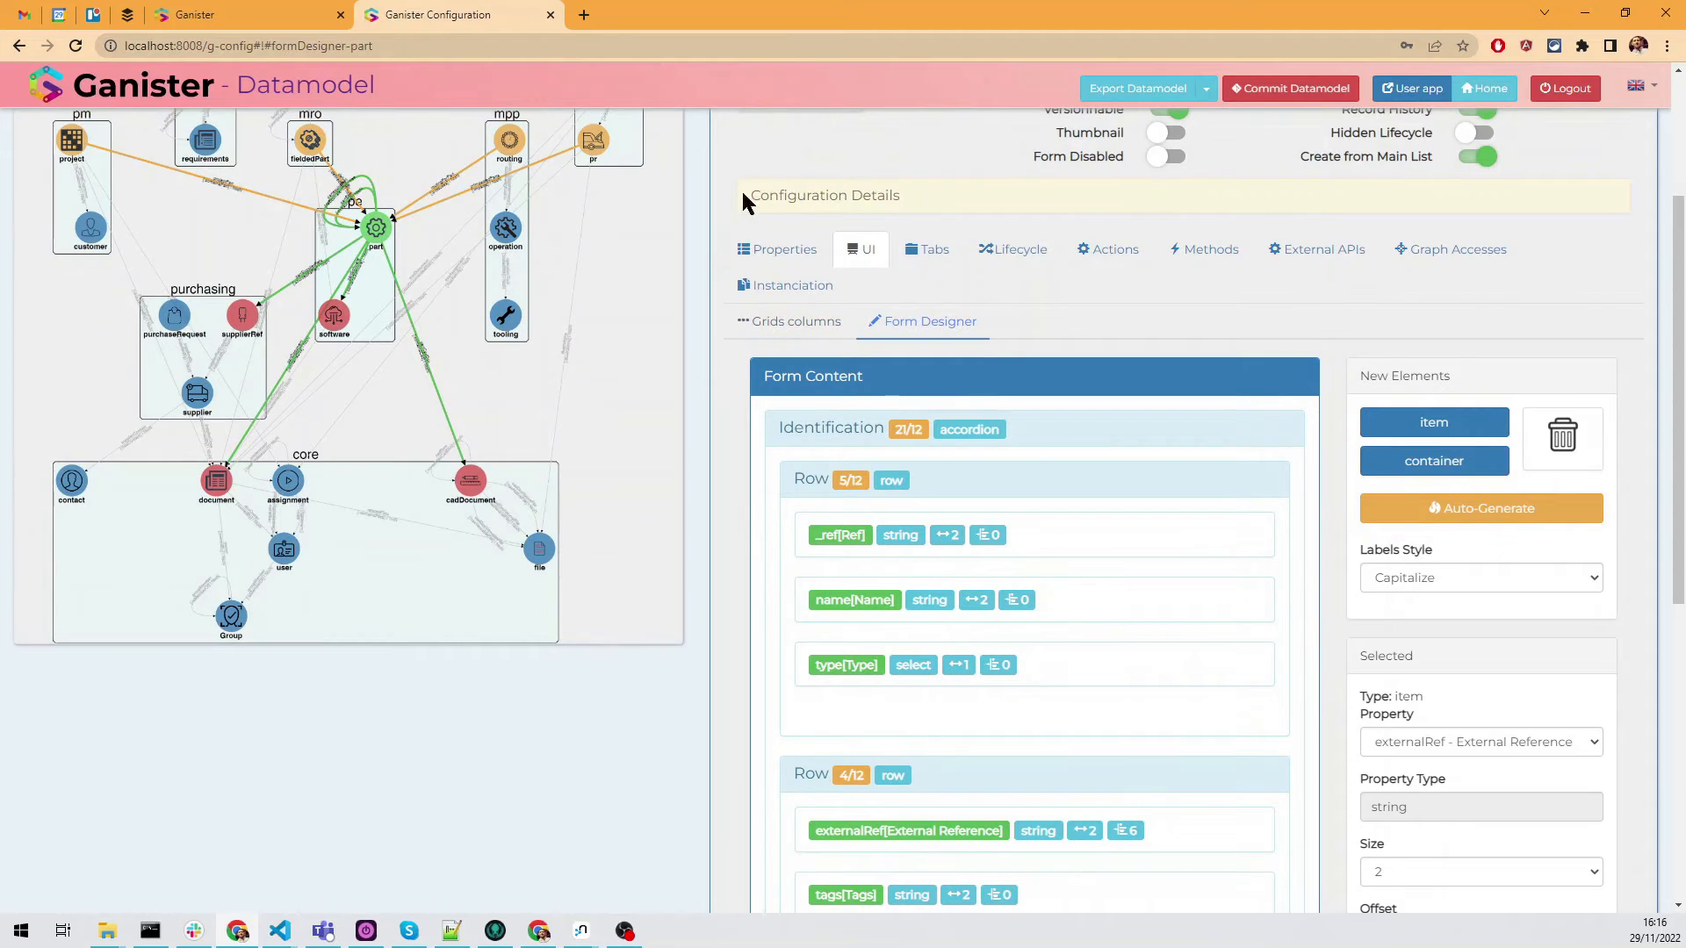
# Add a property named weight to the part node type and include it on the table.
pyautogui.click(781, 257)
pyautogui.scroll(-3, 865, 544)
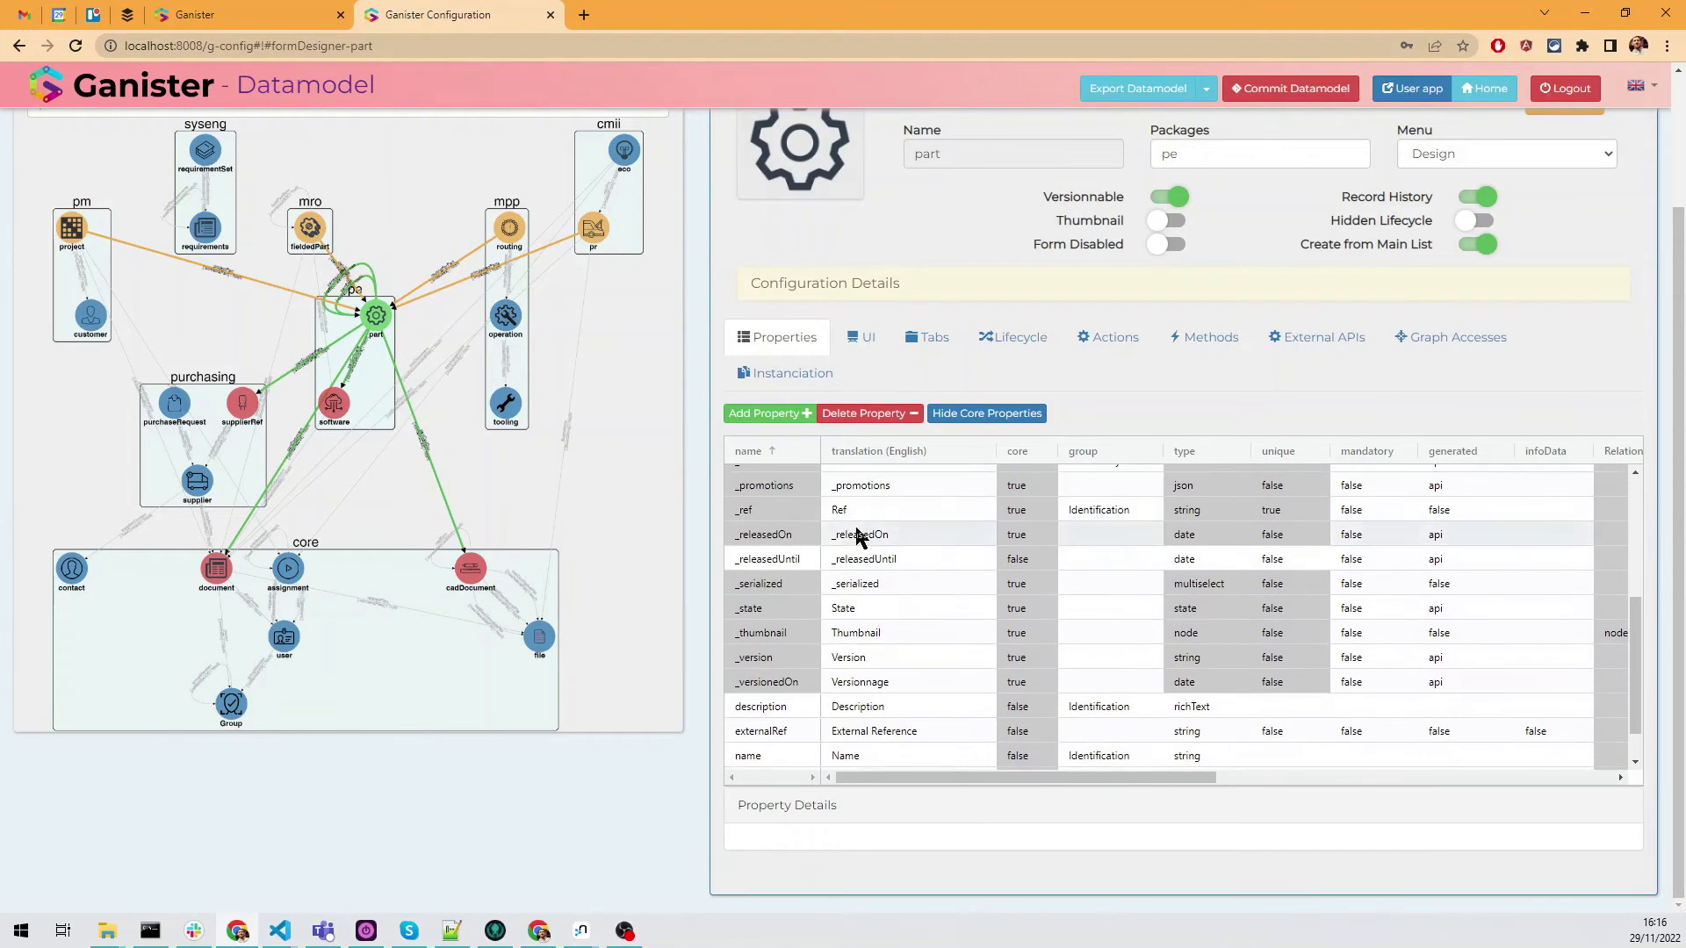
pyautogui.scroll(-1, 856, 538)
pyautogui.click(766, 412)
pyautogui.write('weight')
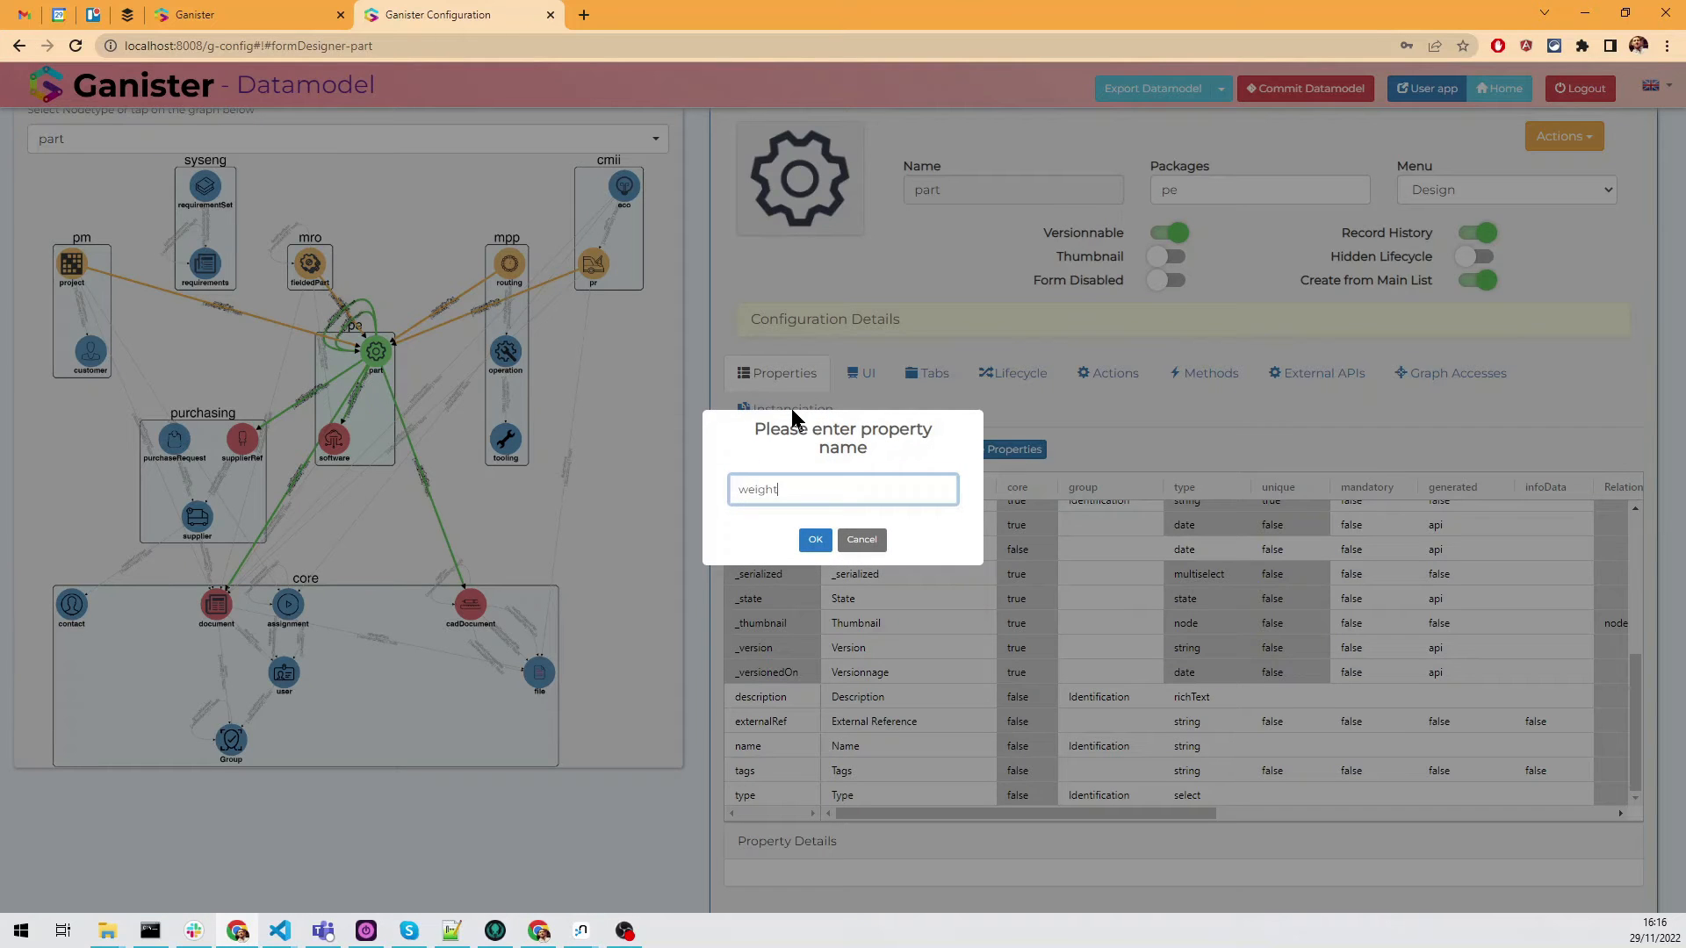
pyautogui.click(815, 539)
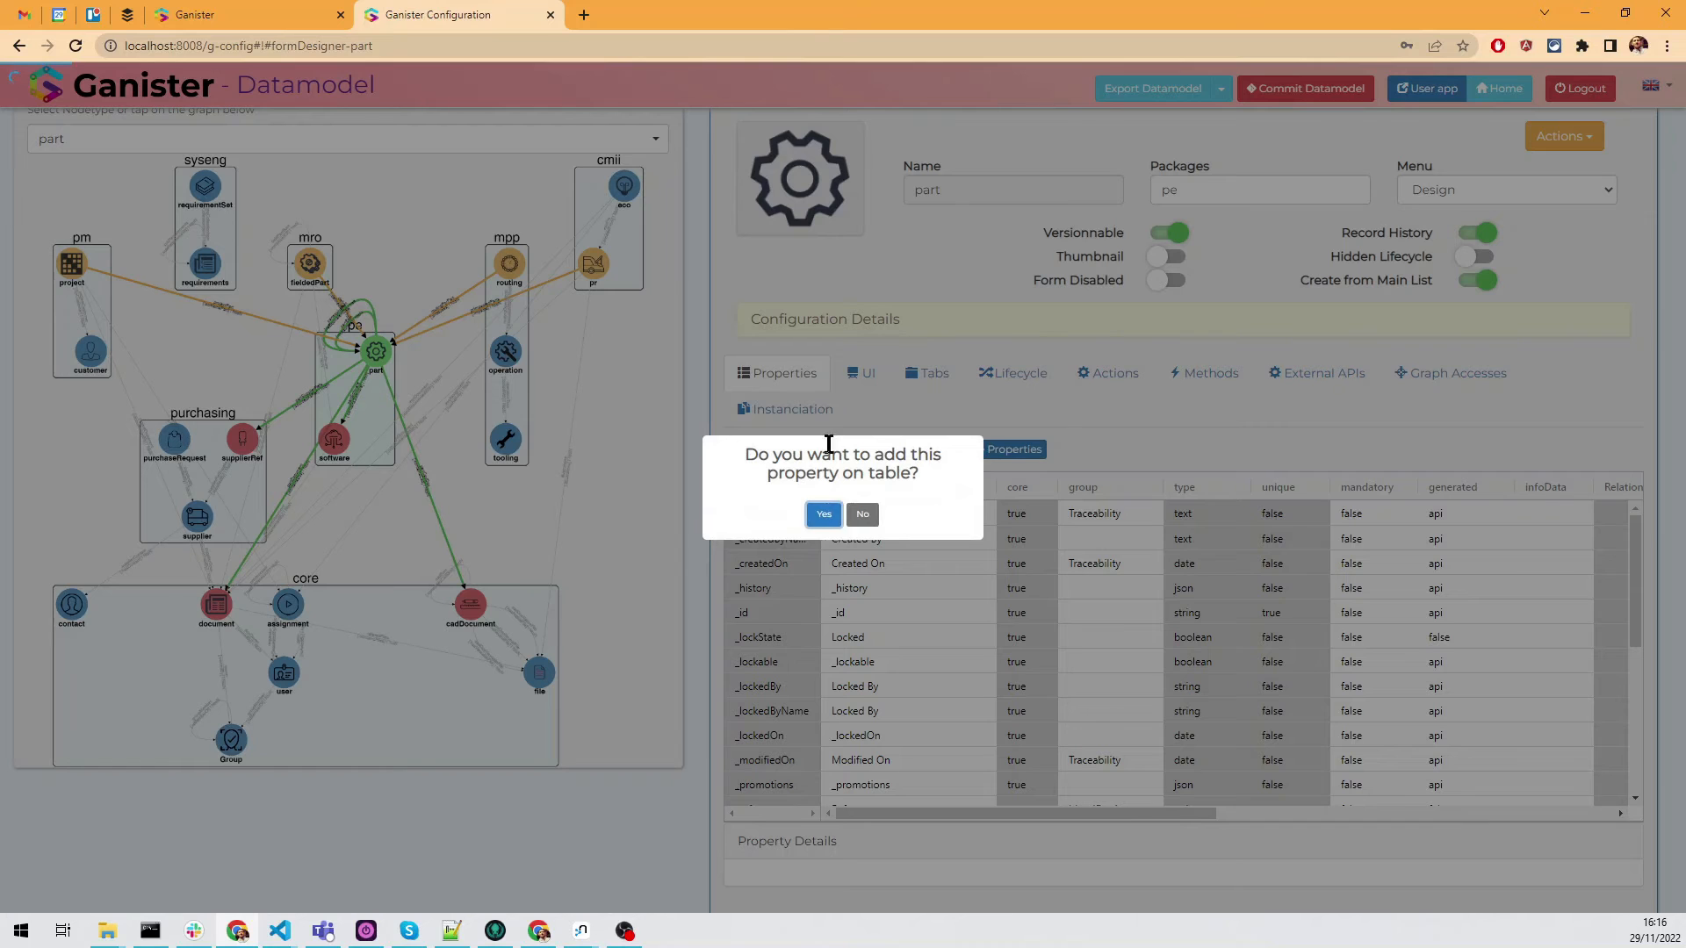
pyautogui.click(824, 514)
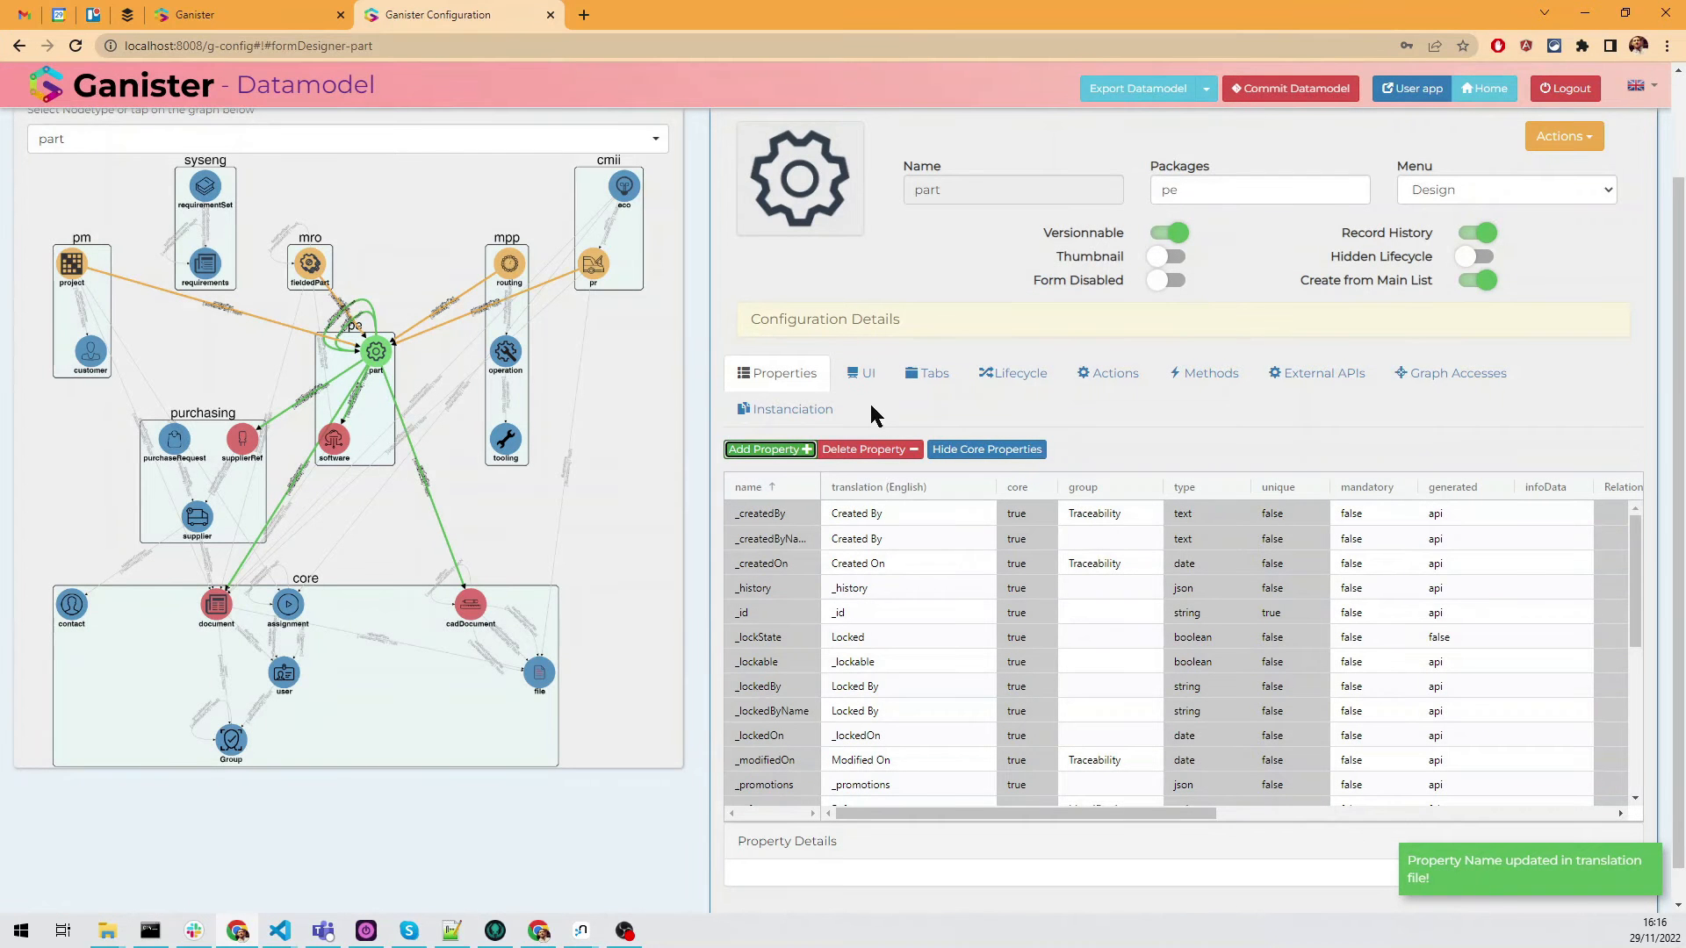
# Set the weight property's type to double and its English translation to Weight.
pyautogui.scroll(-1, 875, 412)
pyautogui.scroll(-10, 872, 492)
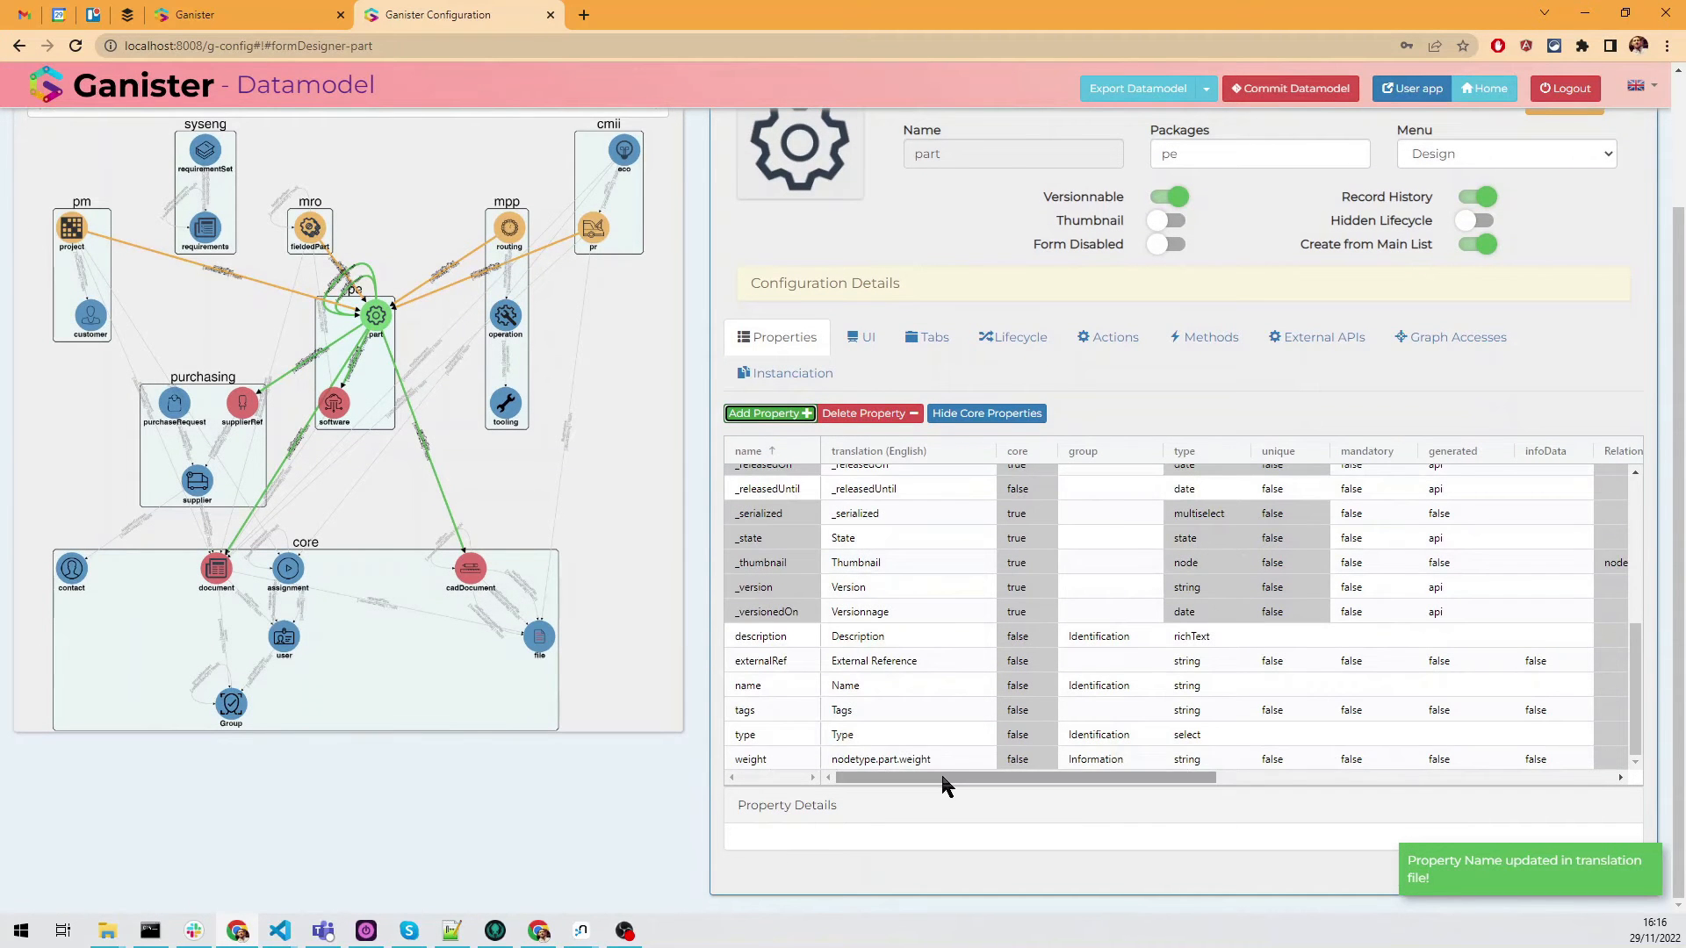
pyautogui.click(1200, 760)
pyautogui.click(1208, 762)
pyautogui.press('Up')
pyautogui.press('Up')
pyautogui.press('Up')
pyautogui.press('Up')
pyautogui.press('Up')
pyautogui.press('Up')
pyautogui.press('Up')
pyautogui.press('Up')
pyautogui.press('Up')
pyautogui.press('Up')
pyautogui.press('Up')
pyautogui.press('Up')
pyautogui.press('Down')
pyautogui.press('Return')
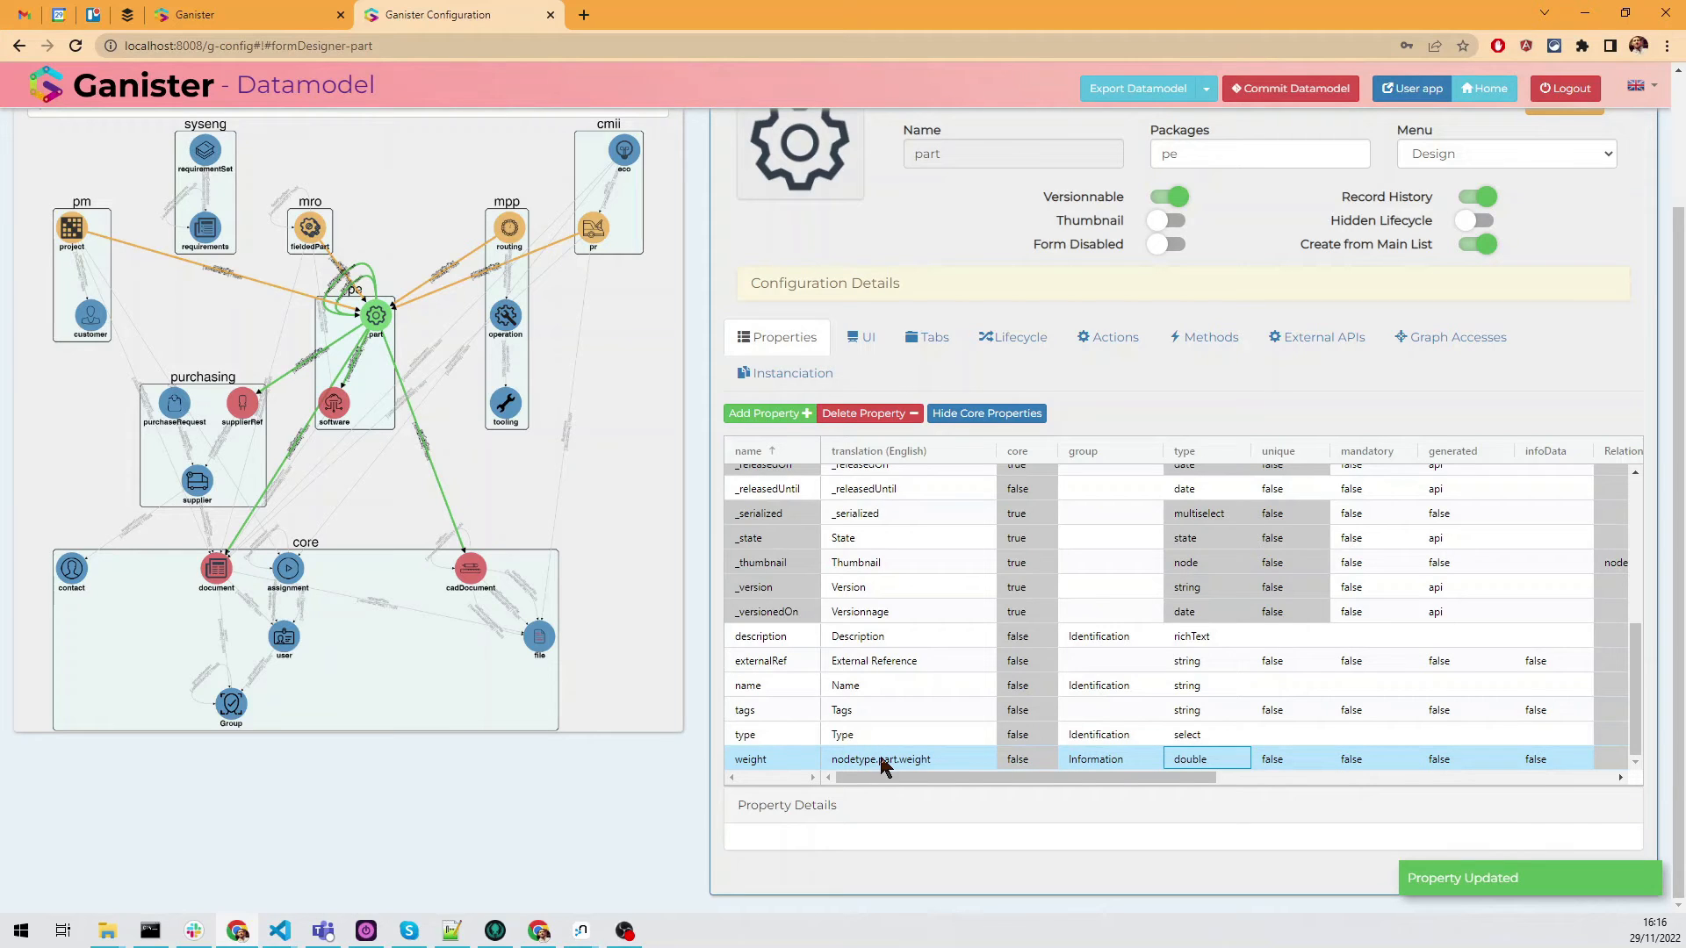
pyautogui.doubleClick(917, 759)
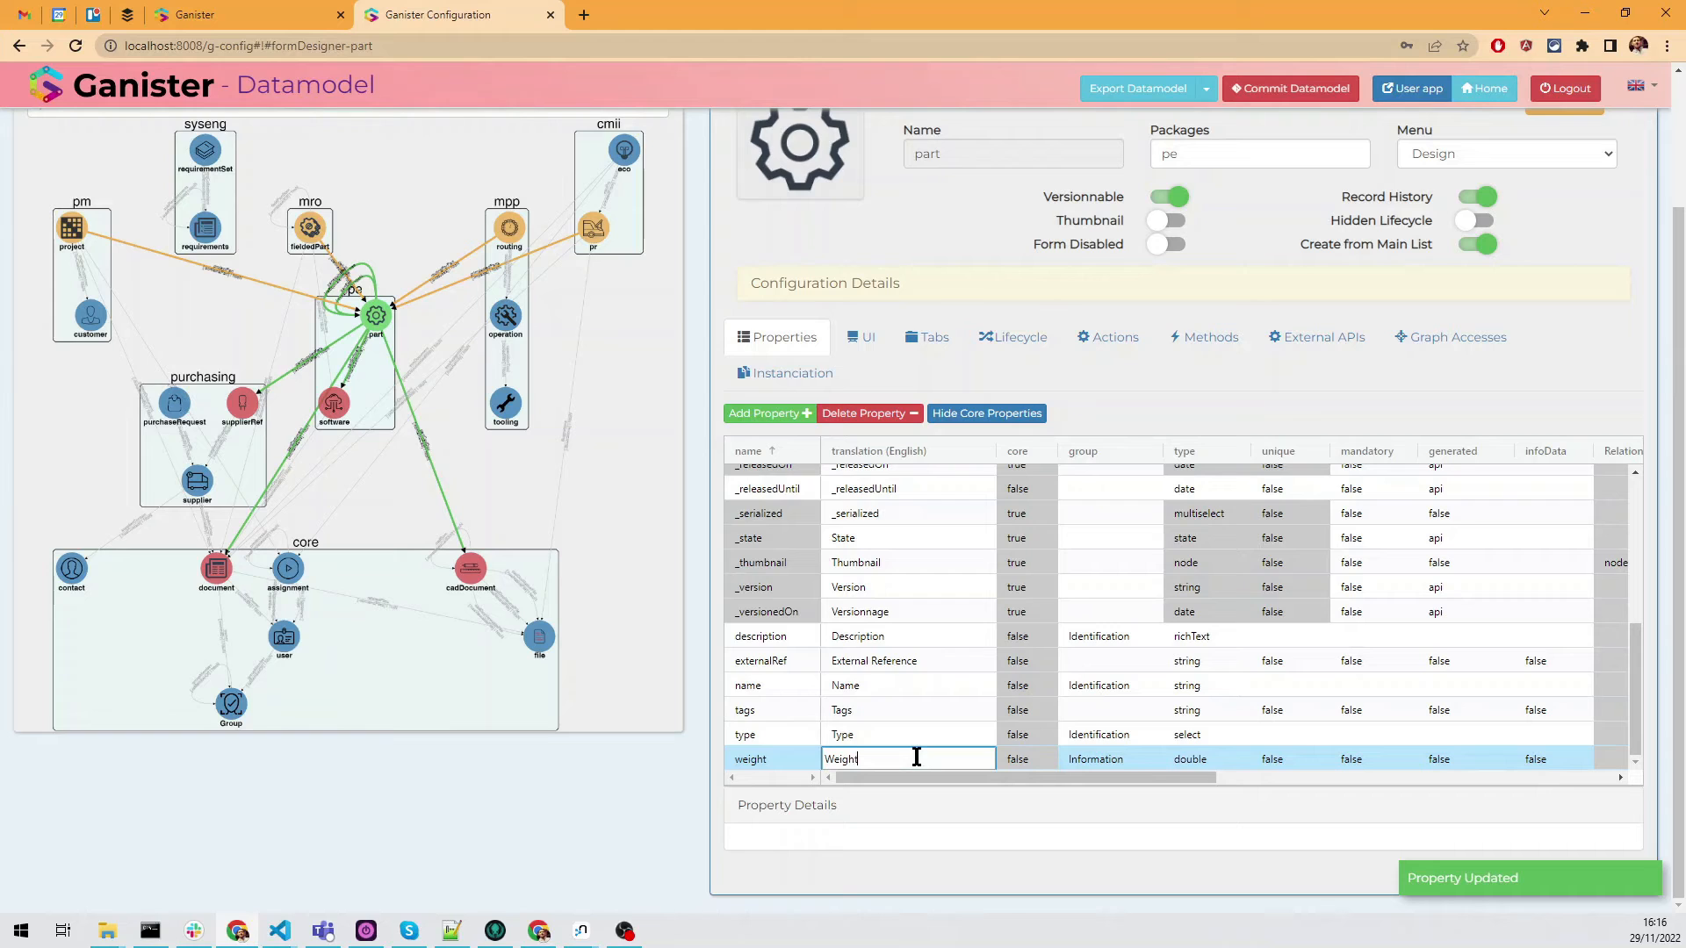
pyautogui.click(924, 738)
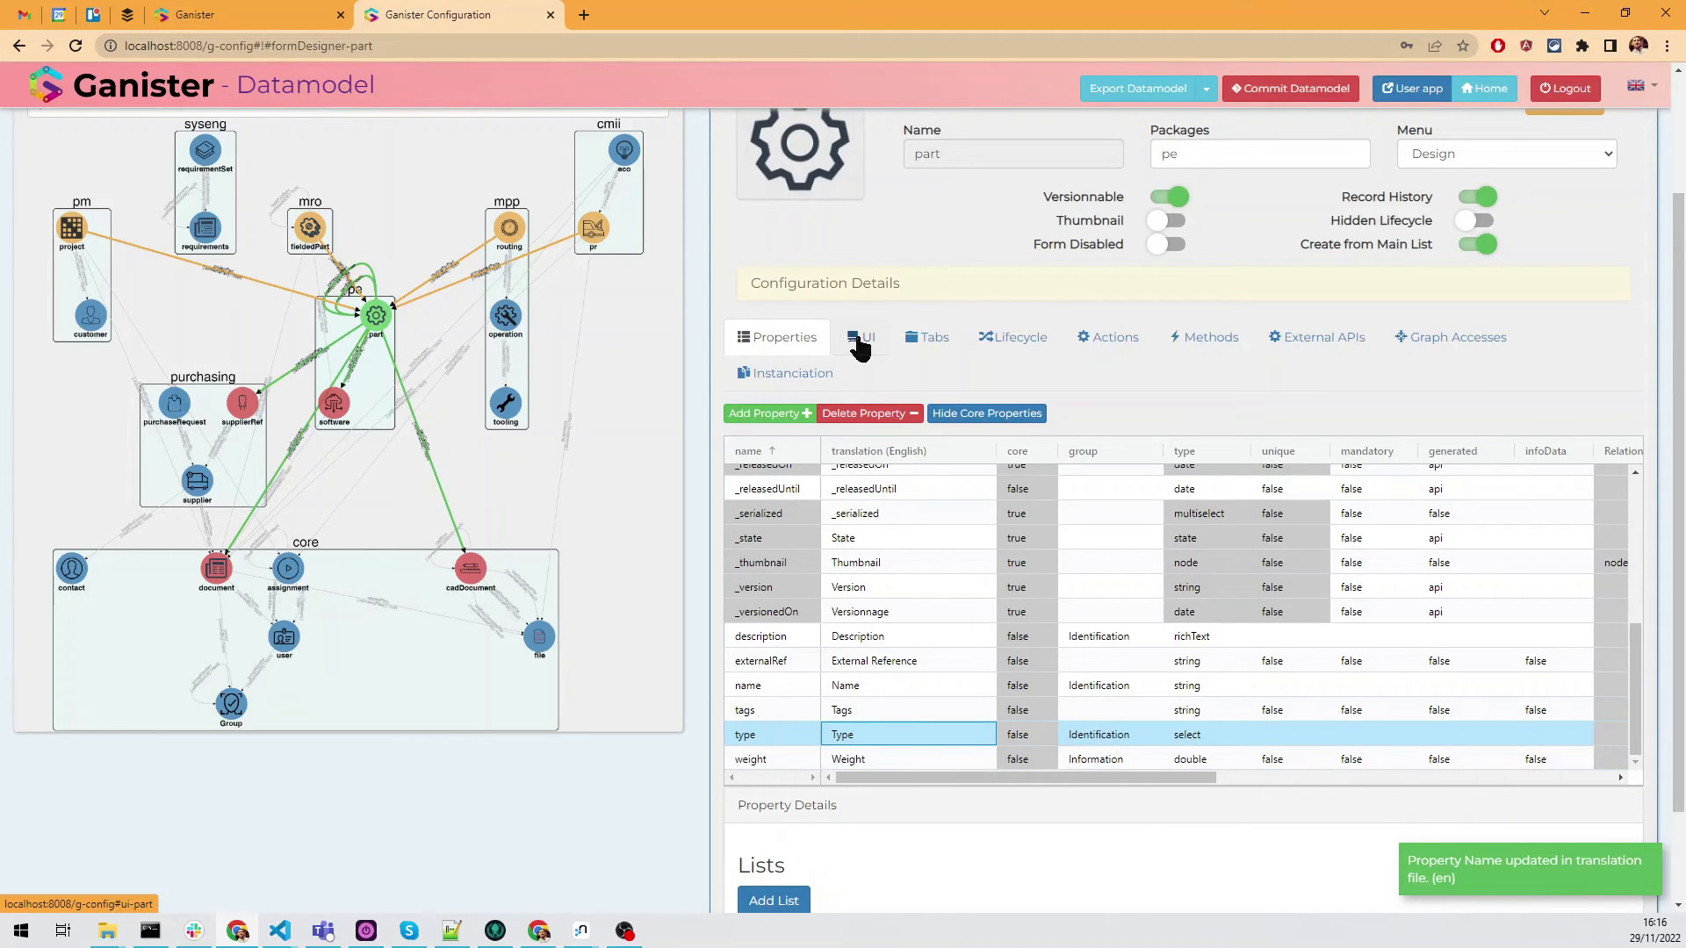
# Add a new item below the type field in the first row of the Part form designer.
pyautogui.click(859, 341)
pyautogui.scroll(-4, 1242, 377)
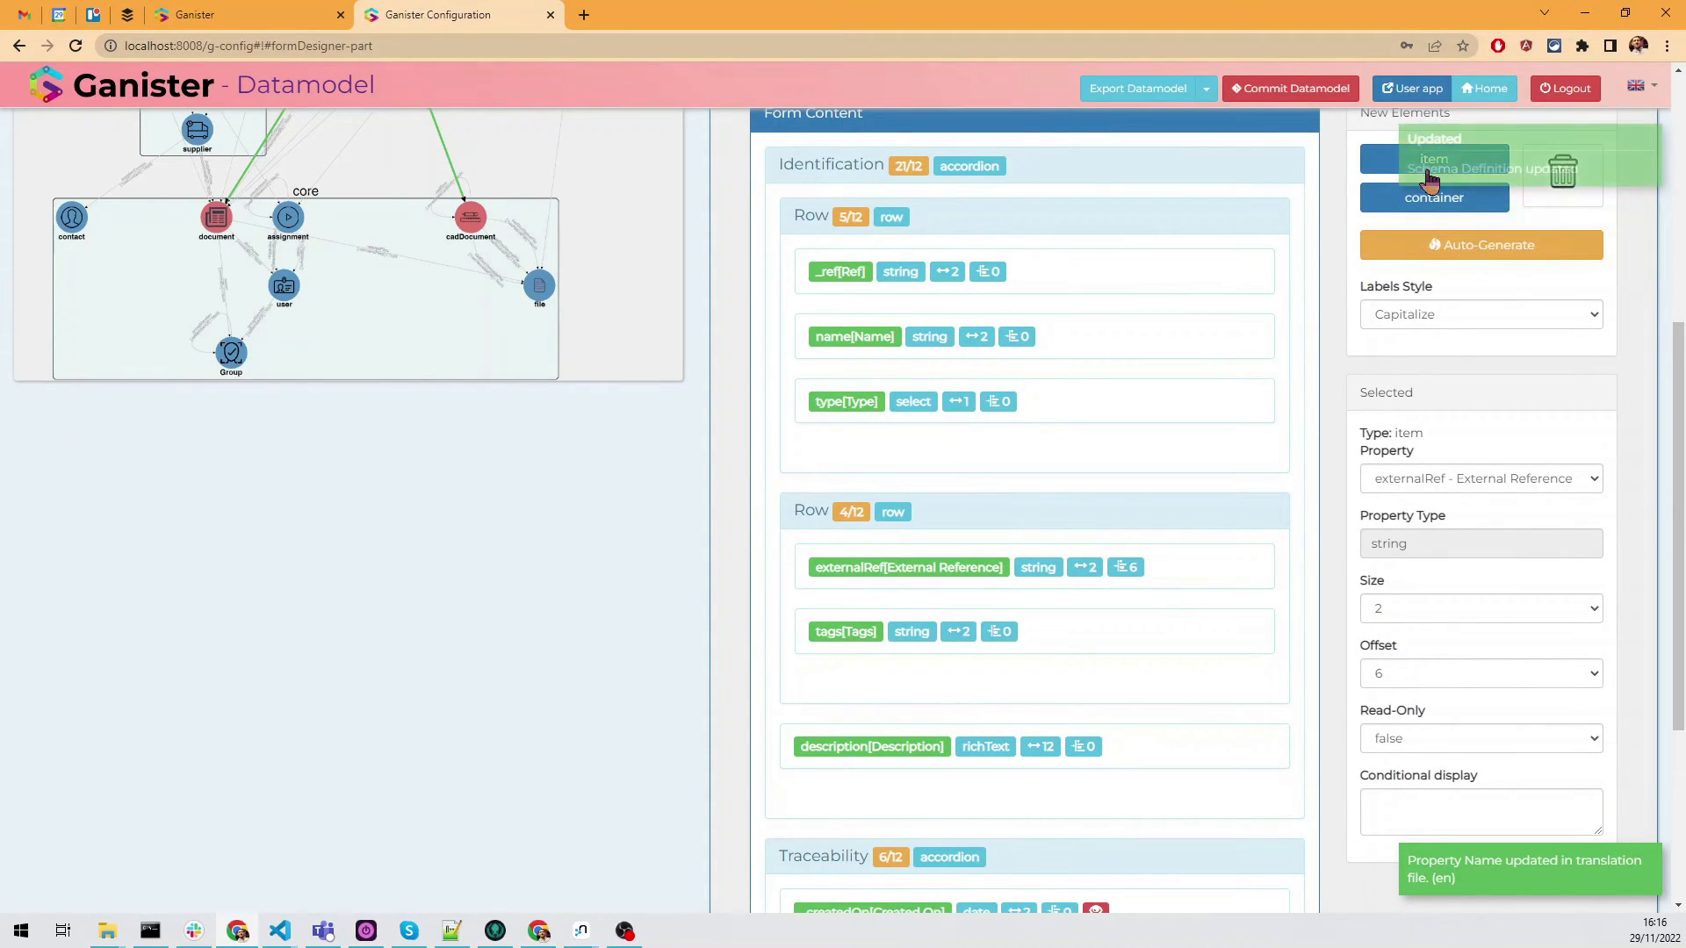
pyautogui.moveTo(1403, 171); pyautogui.dragTo(1172, 347)
pyautogui.click(1385, 167)
pyautogui.click(1430, 162)
pyautogui.moveTo(1430, 162); pyautogui.dragTo(1024, 467)
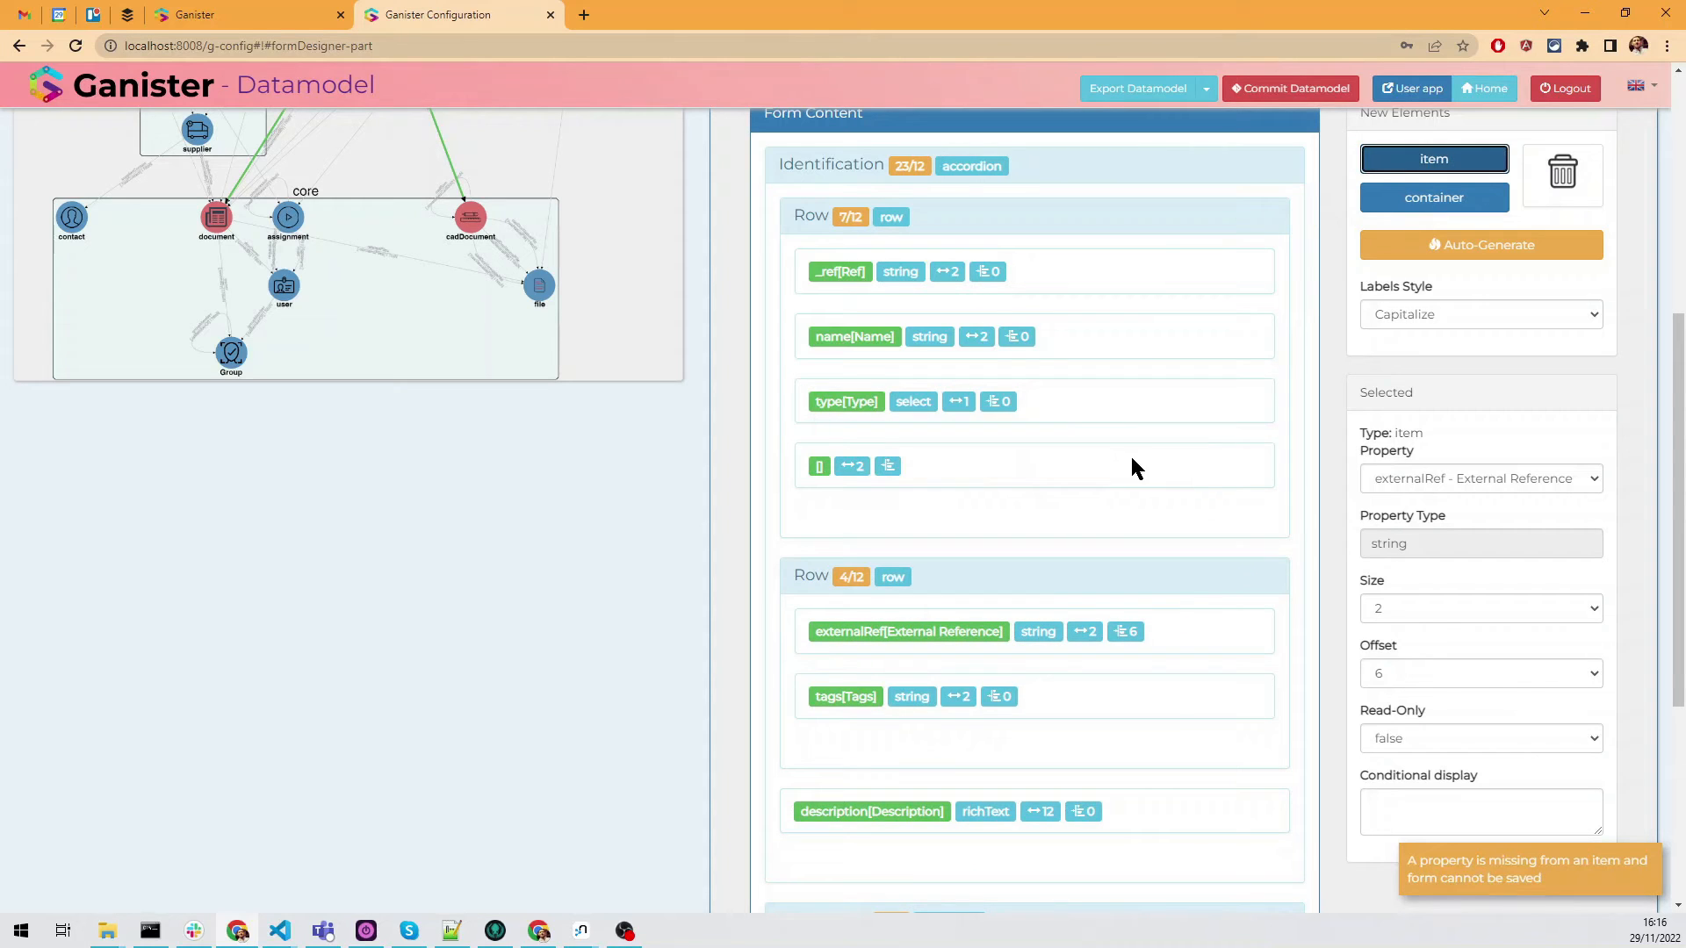
# Assign the weight property to the empty item in the first row of the Part form designer.
pyautogui.click(964, 468)
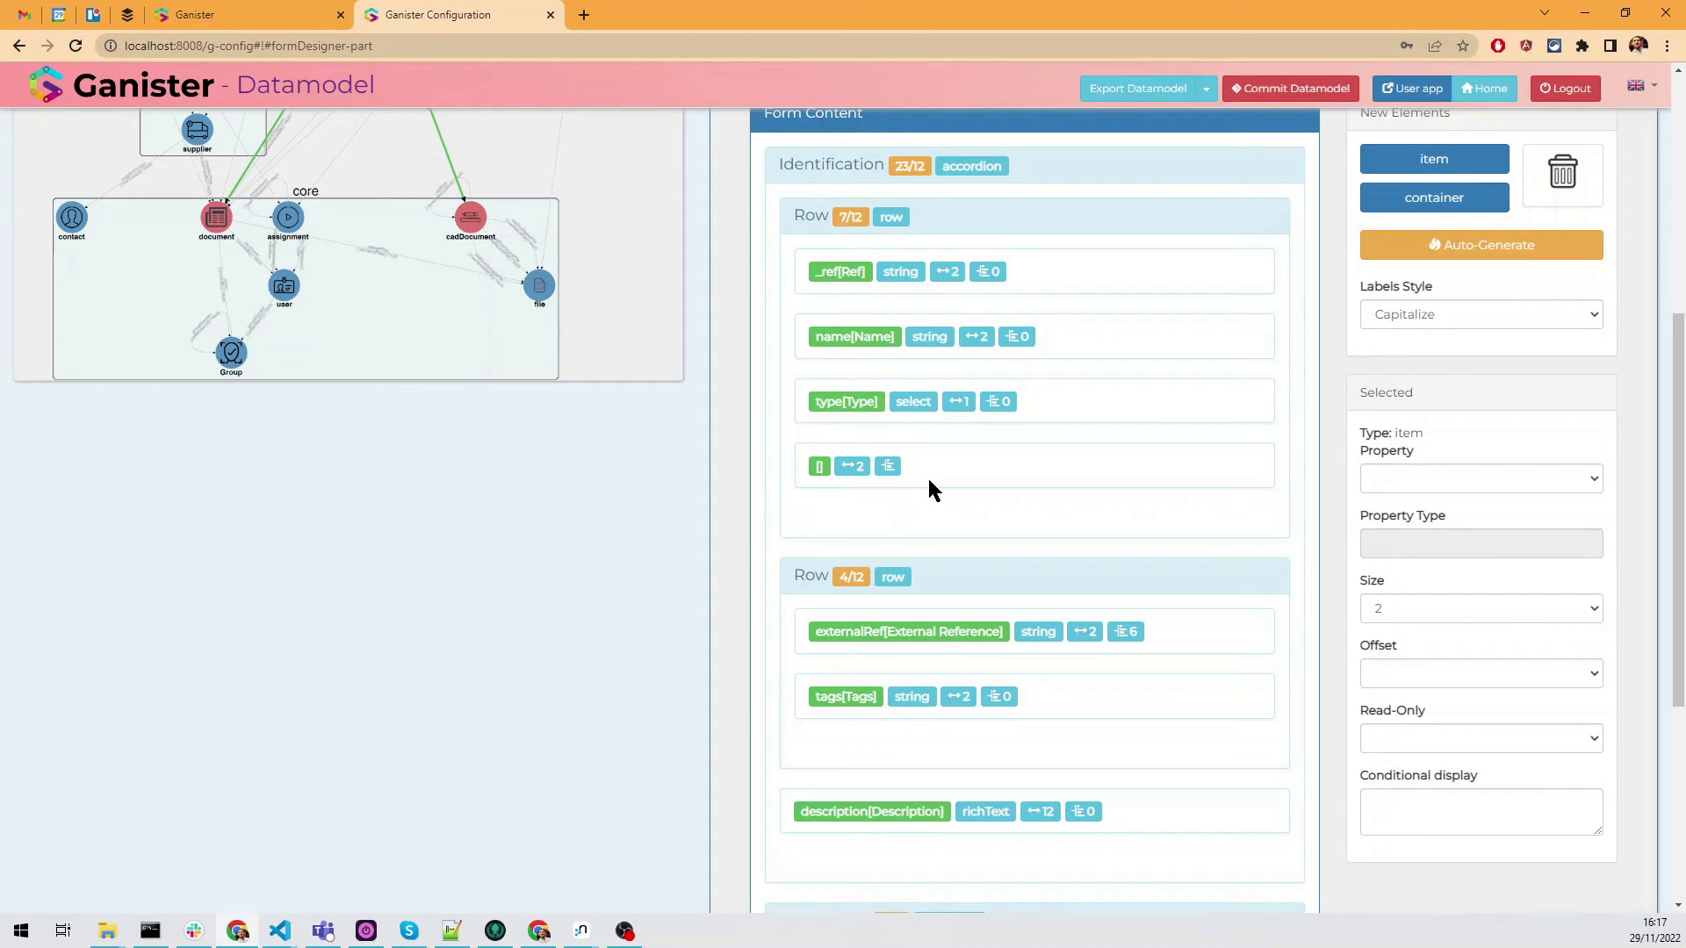
pyautogui.click(1405, 481)
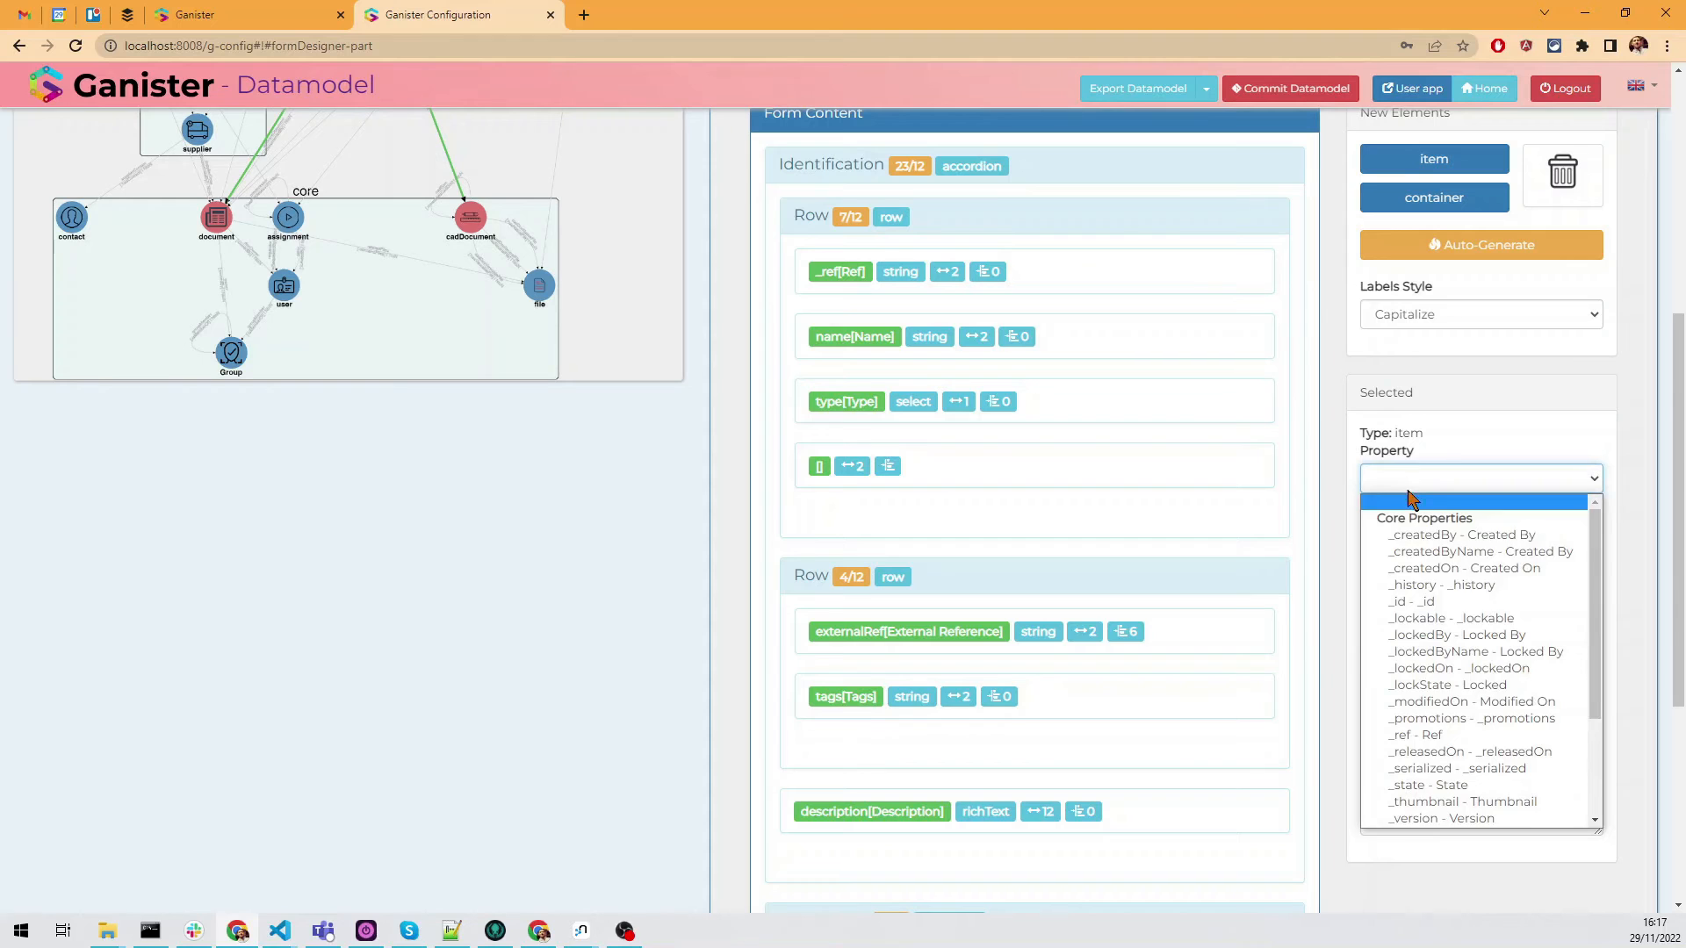
pyautogui.scroll(-3, 1440, 562)
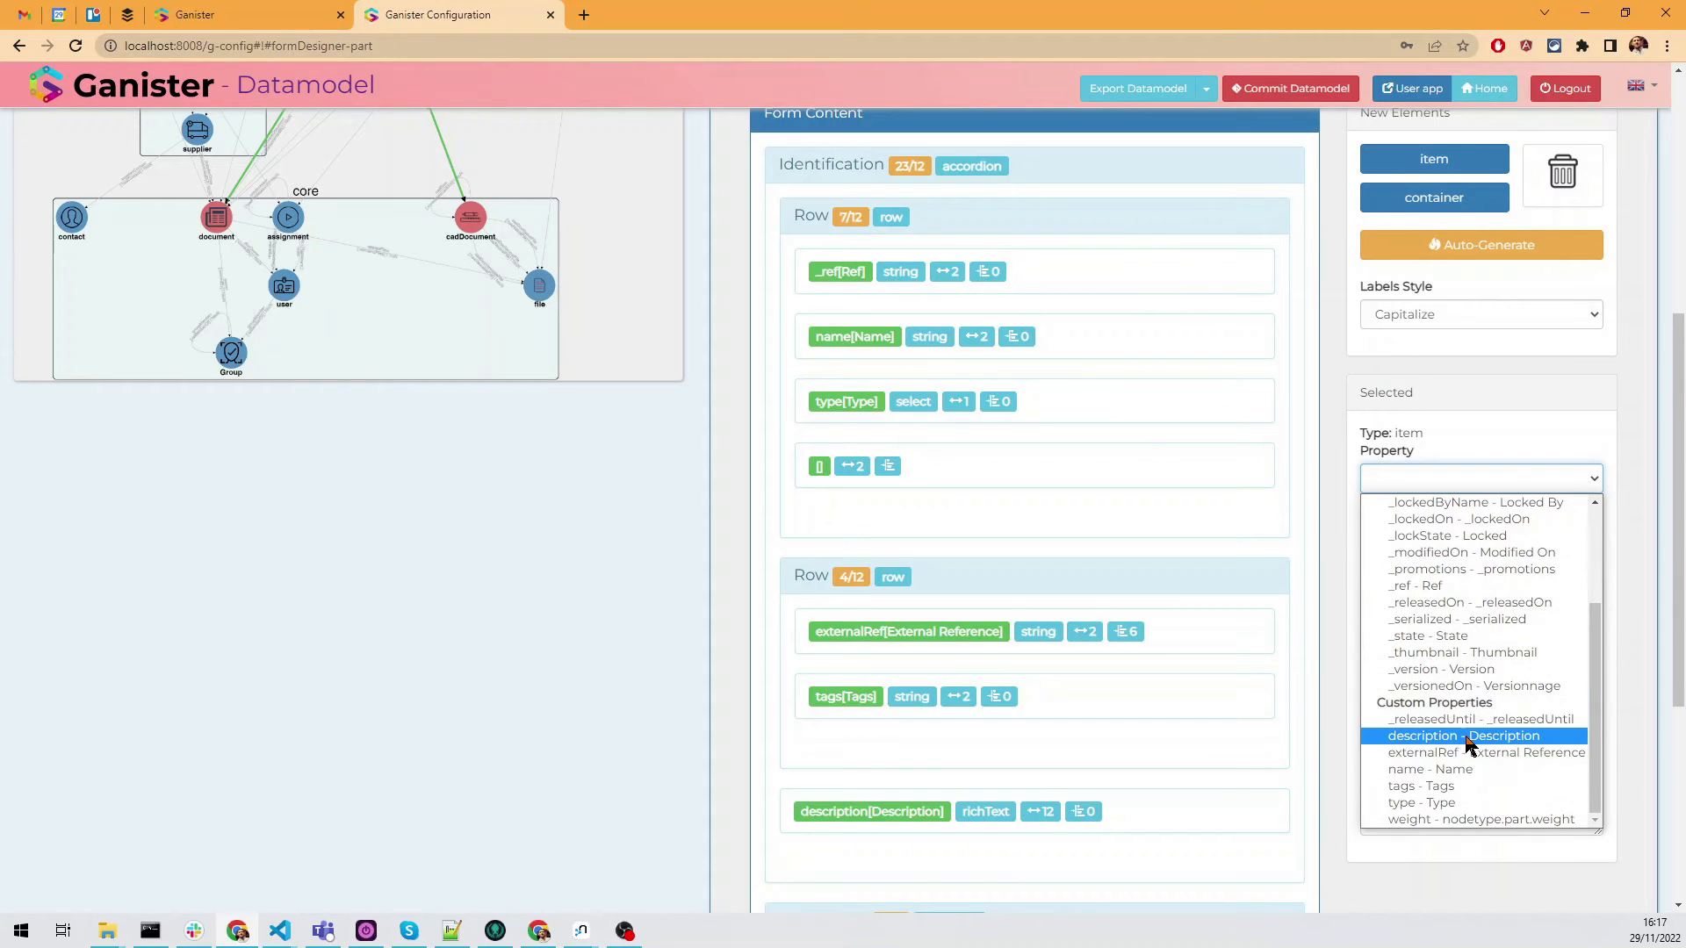
pyautogui.click(1465, 819)
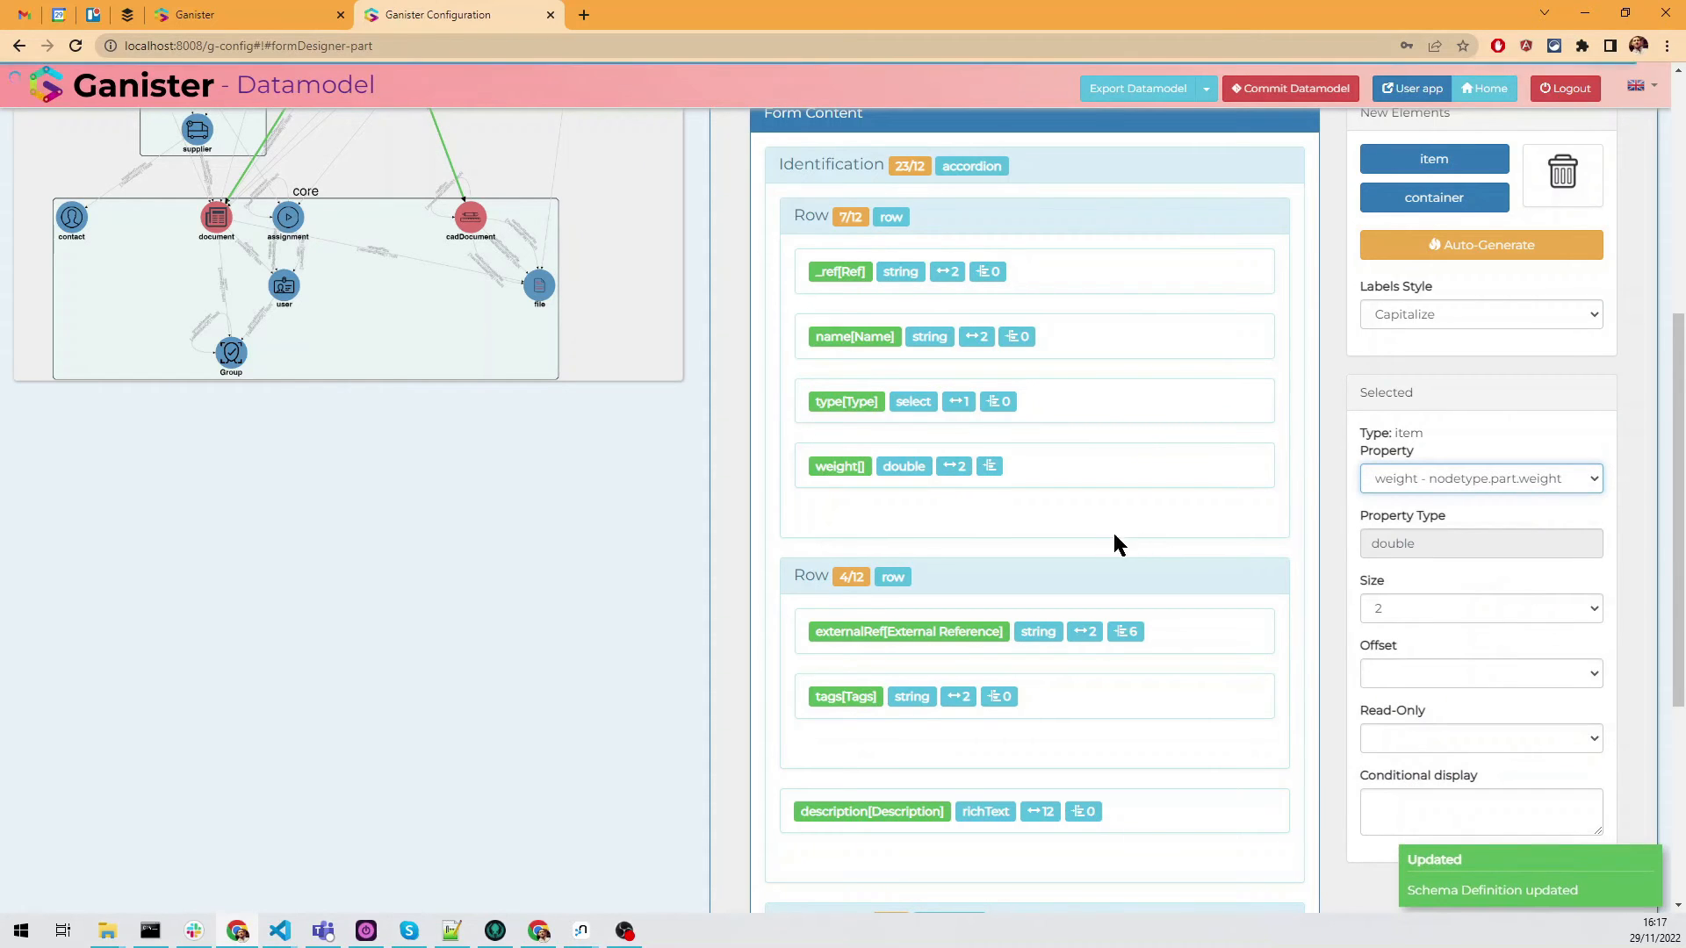
pyautogui.click(1073, 492)
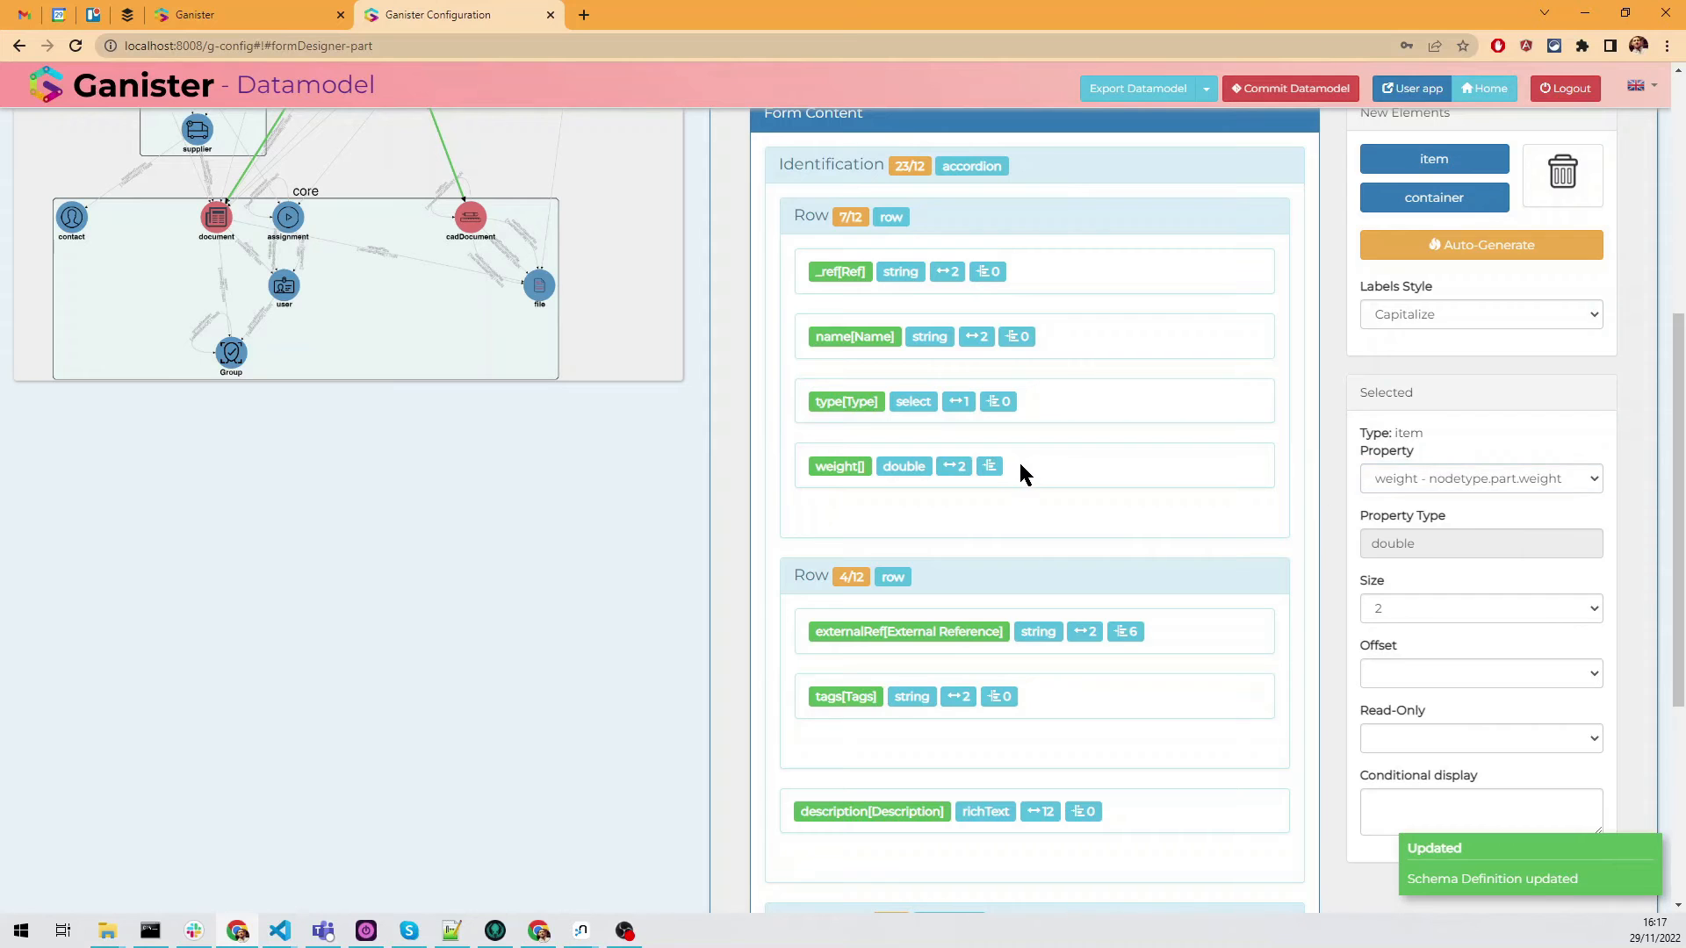
pyautogui.click(1412, 609)
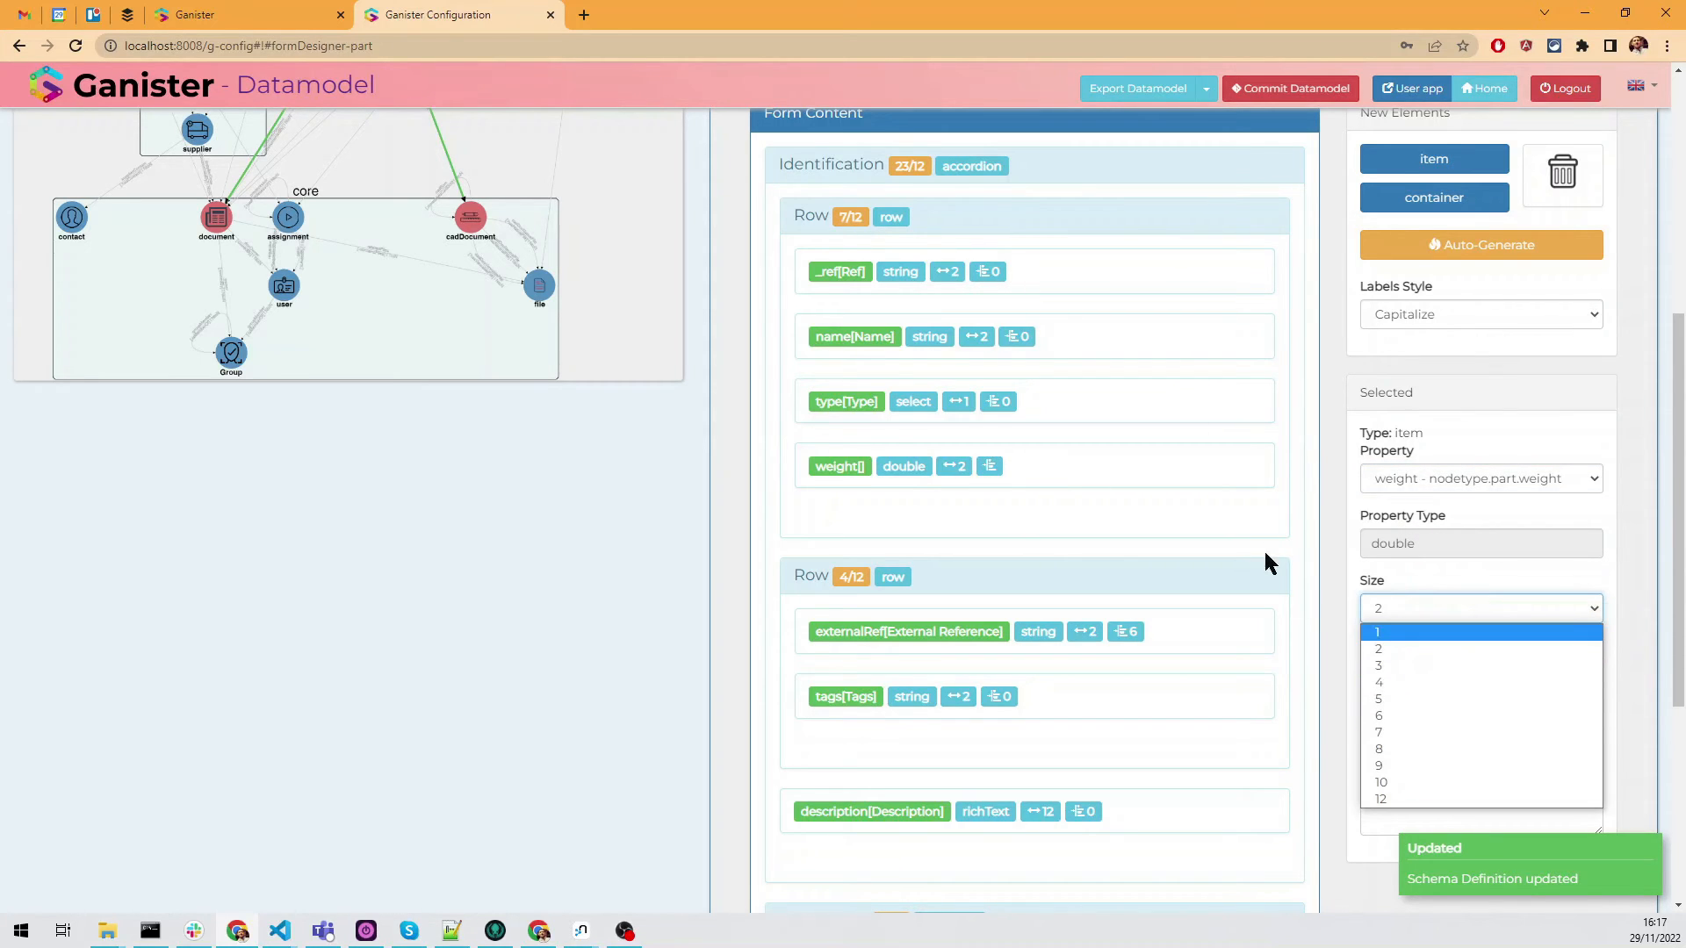
pyautogui.click(1322, 535)
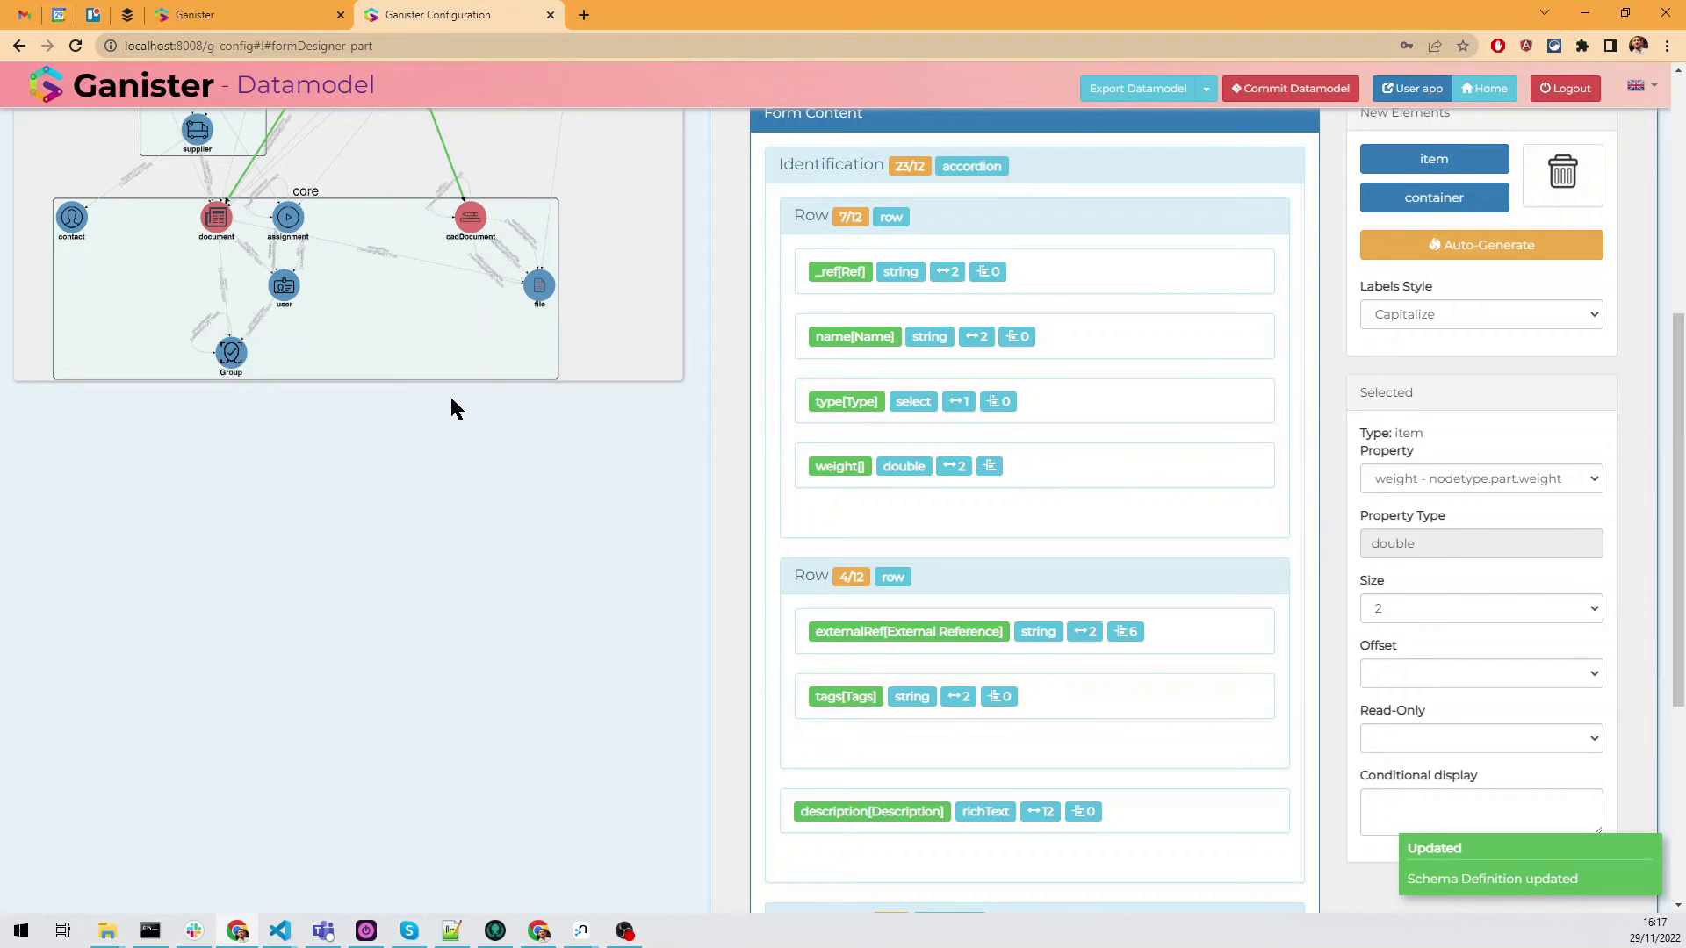
# Switch to the Ganister user app and reload the open Part form to apply the updated layout.
pyautogui.scroll(-1, 589, 525)
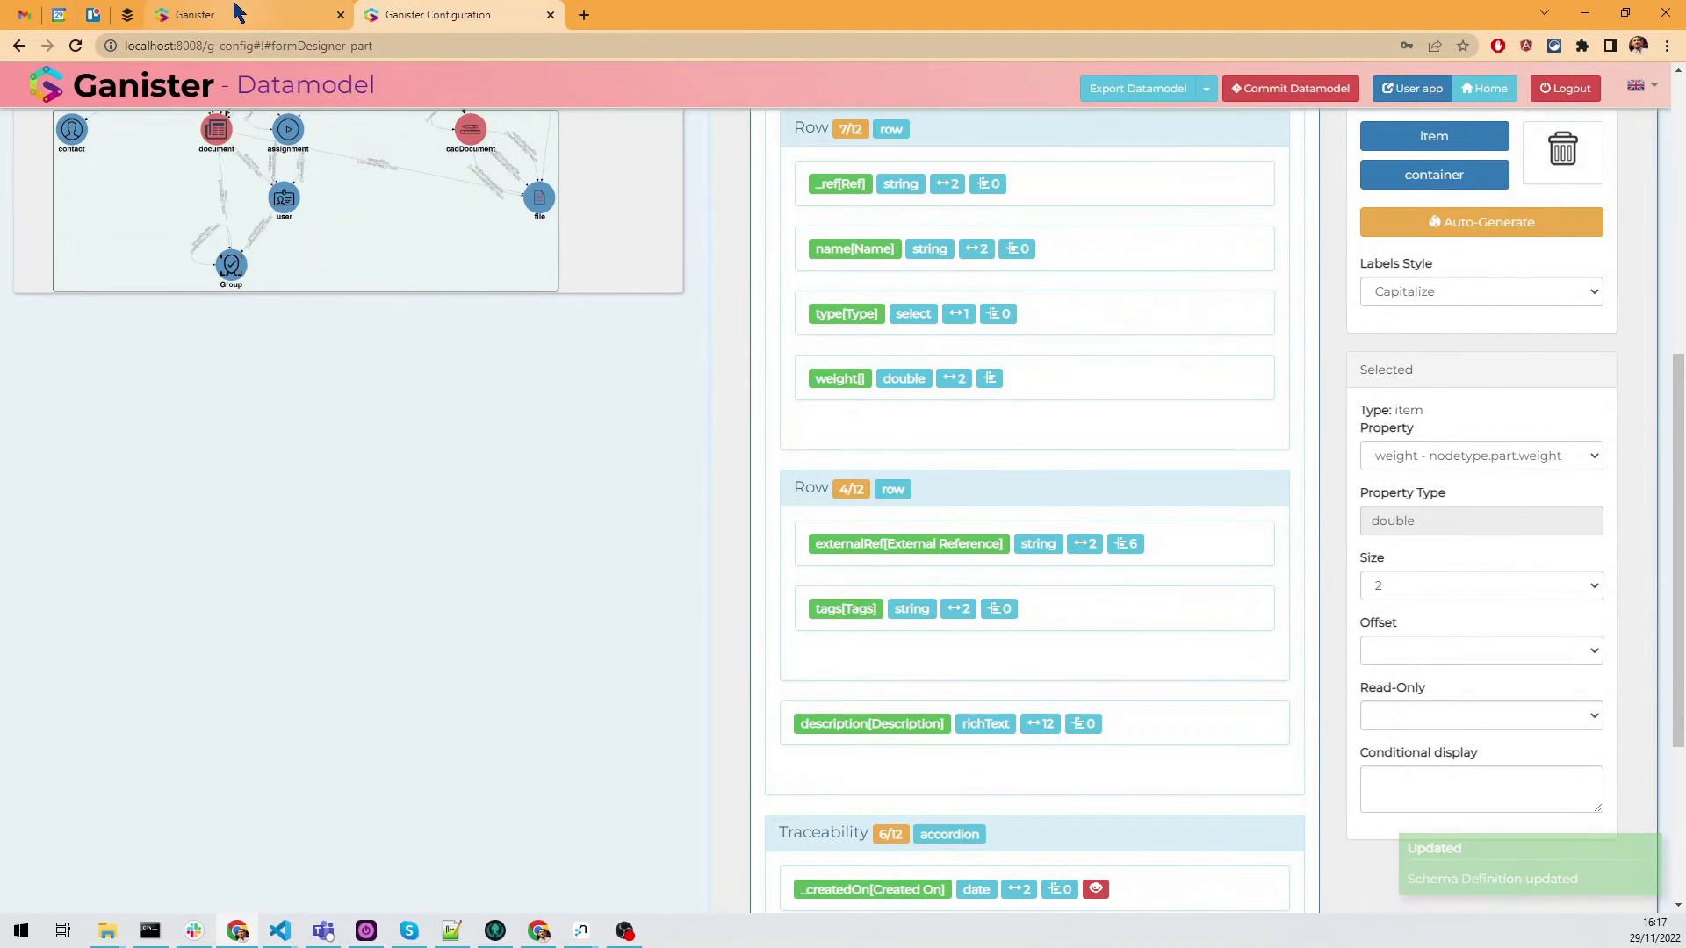
pyautogui.click(195, 15)
pyautogui.click(75, 46)
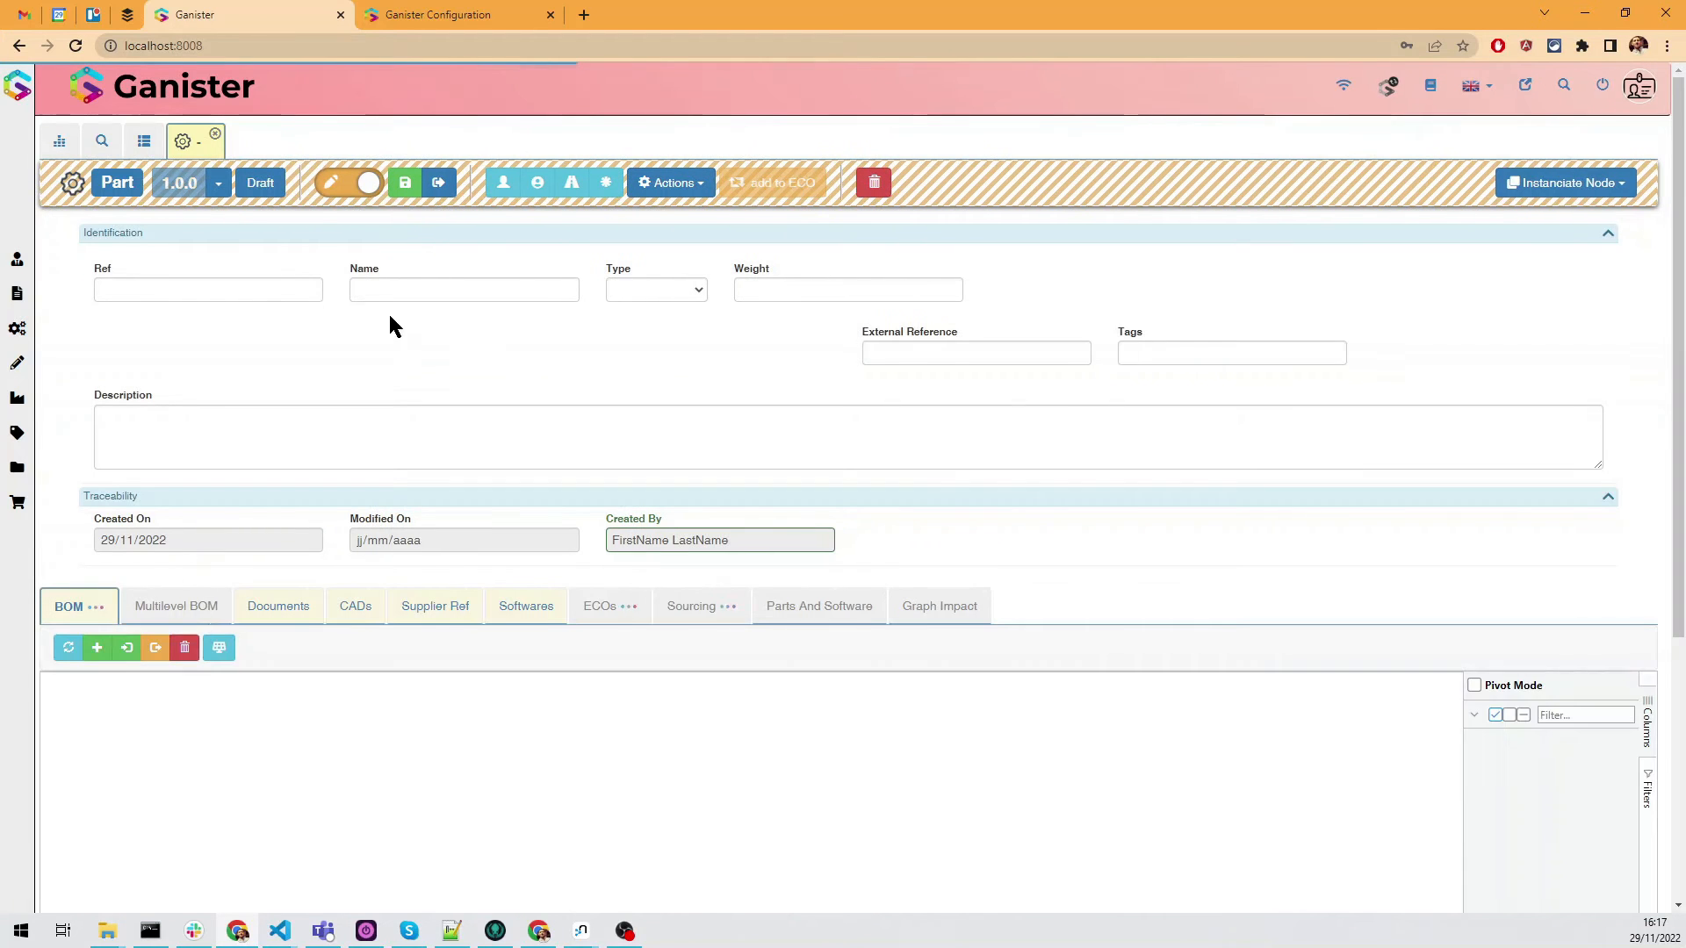
# Set the part's weight to 25 and save the part.
pyautogui.click(804, 290)
pyautogui.write('11')
pyautogui.press('BackSpace')
pyautogui.write('9')
pyautogui.hotkey('ctrl', 's')
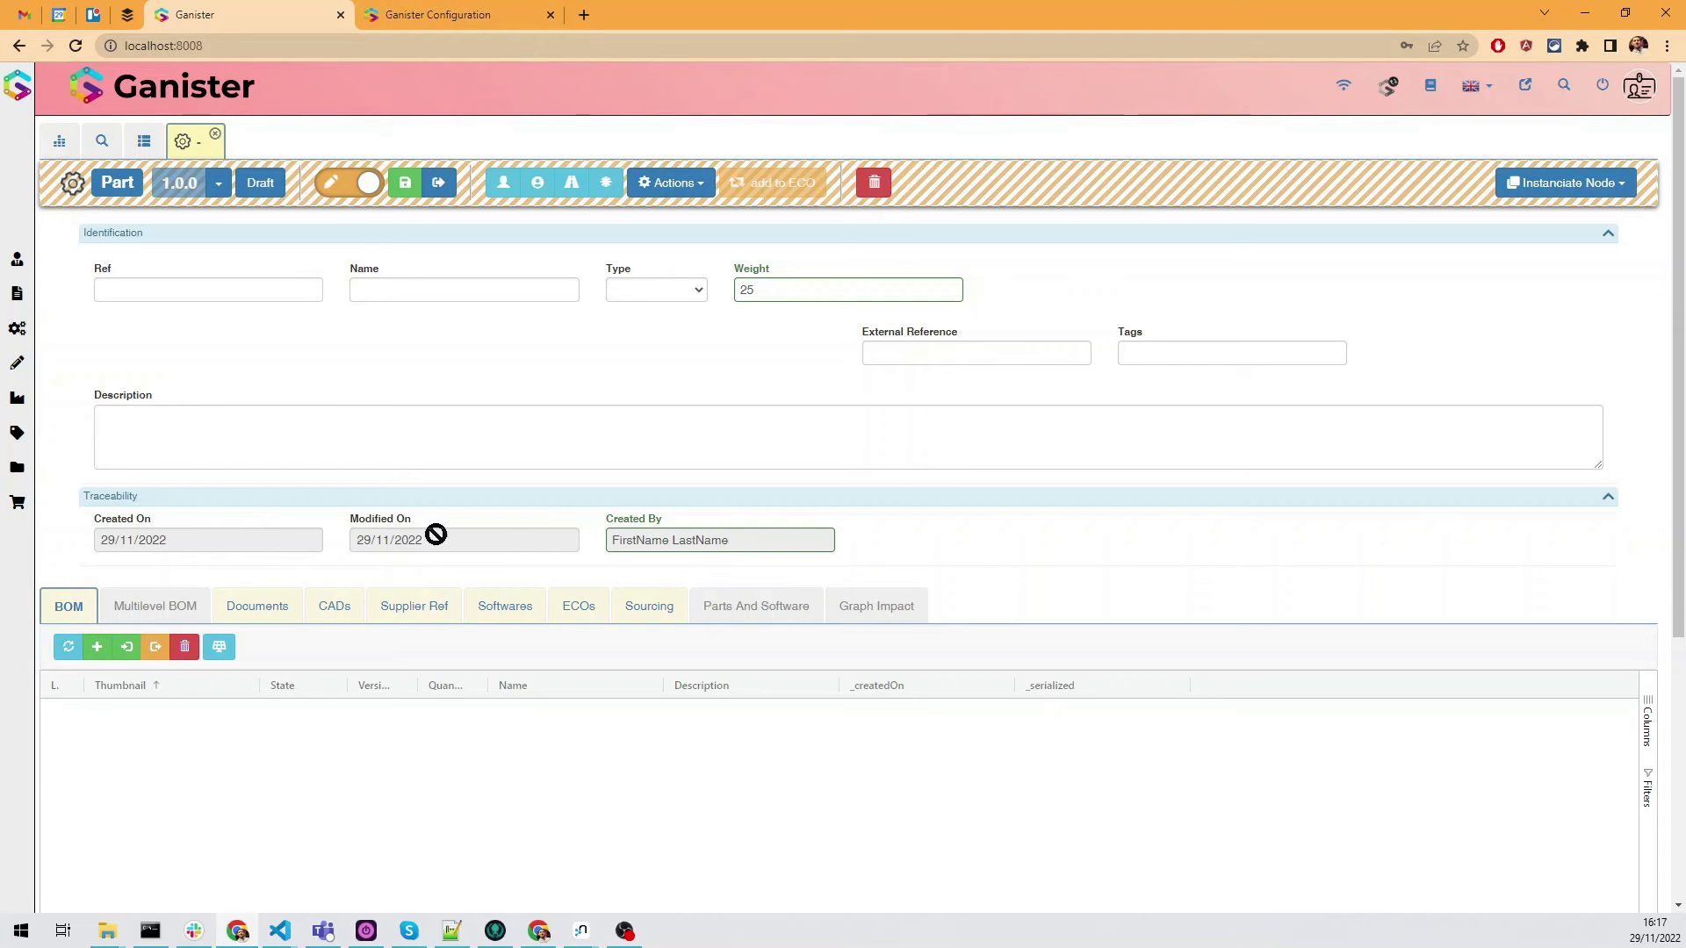
# Return to the configuration app, add a property named internalDate to the part node type and include it on the table.
pyautogui.click(447, 27)
pyautogui.scroll(7, 719, 401)
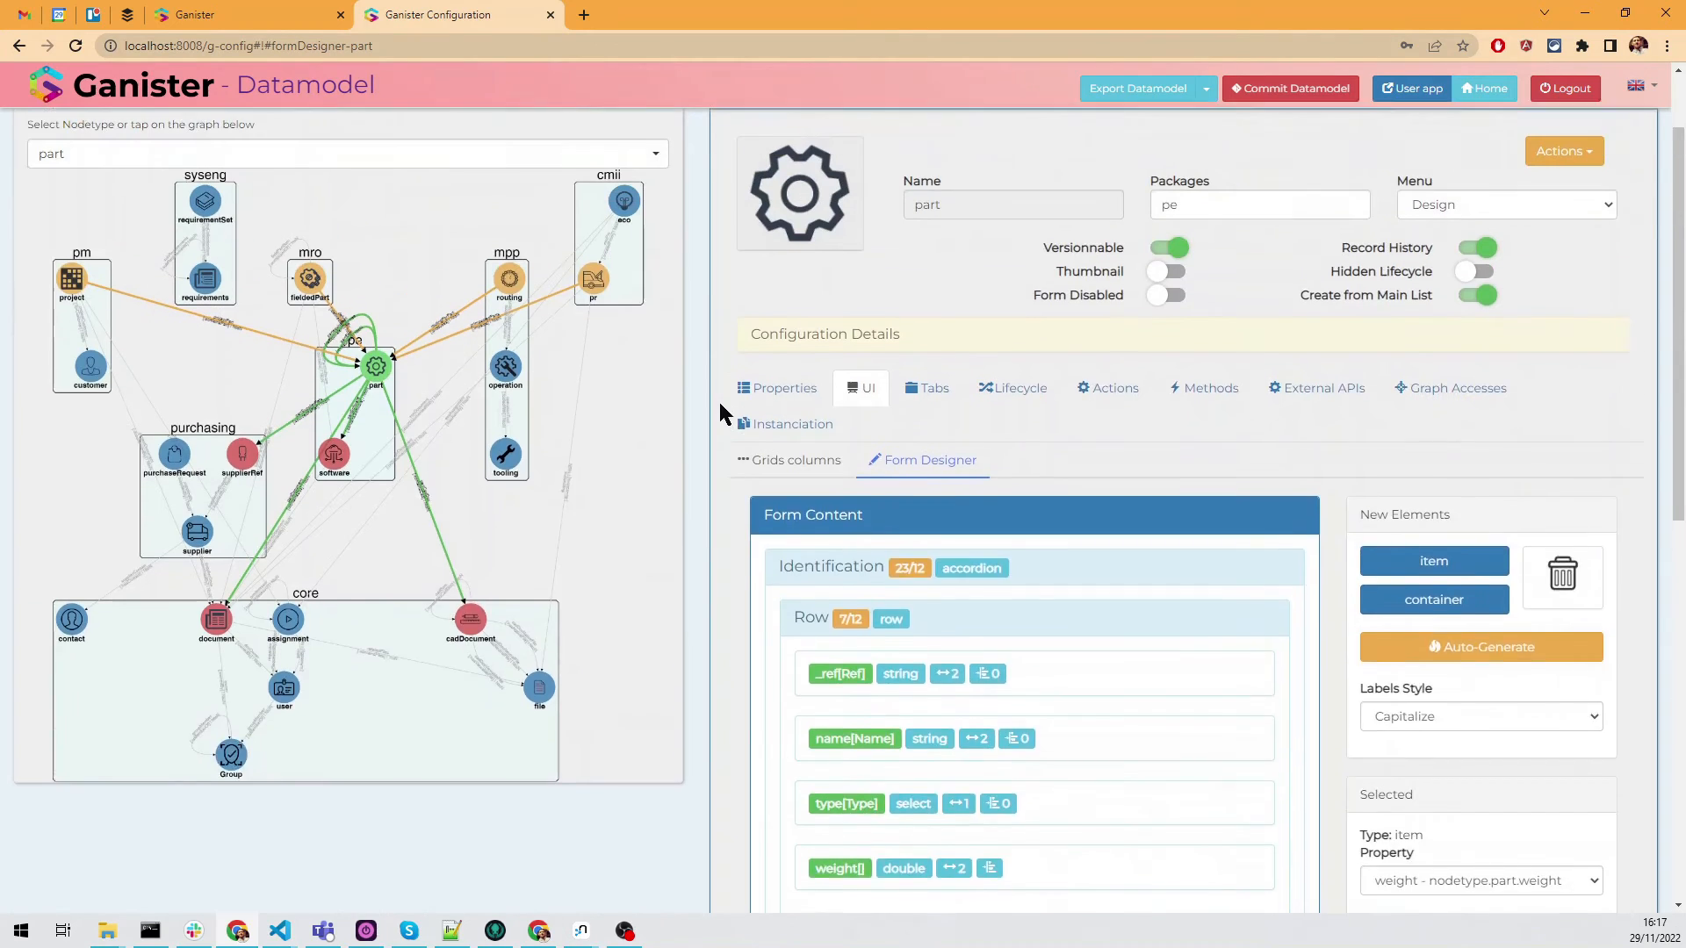
pyautogui.click(773, 498)
pyautogui.scroll(-3, 742, 444)
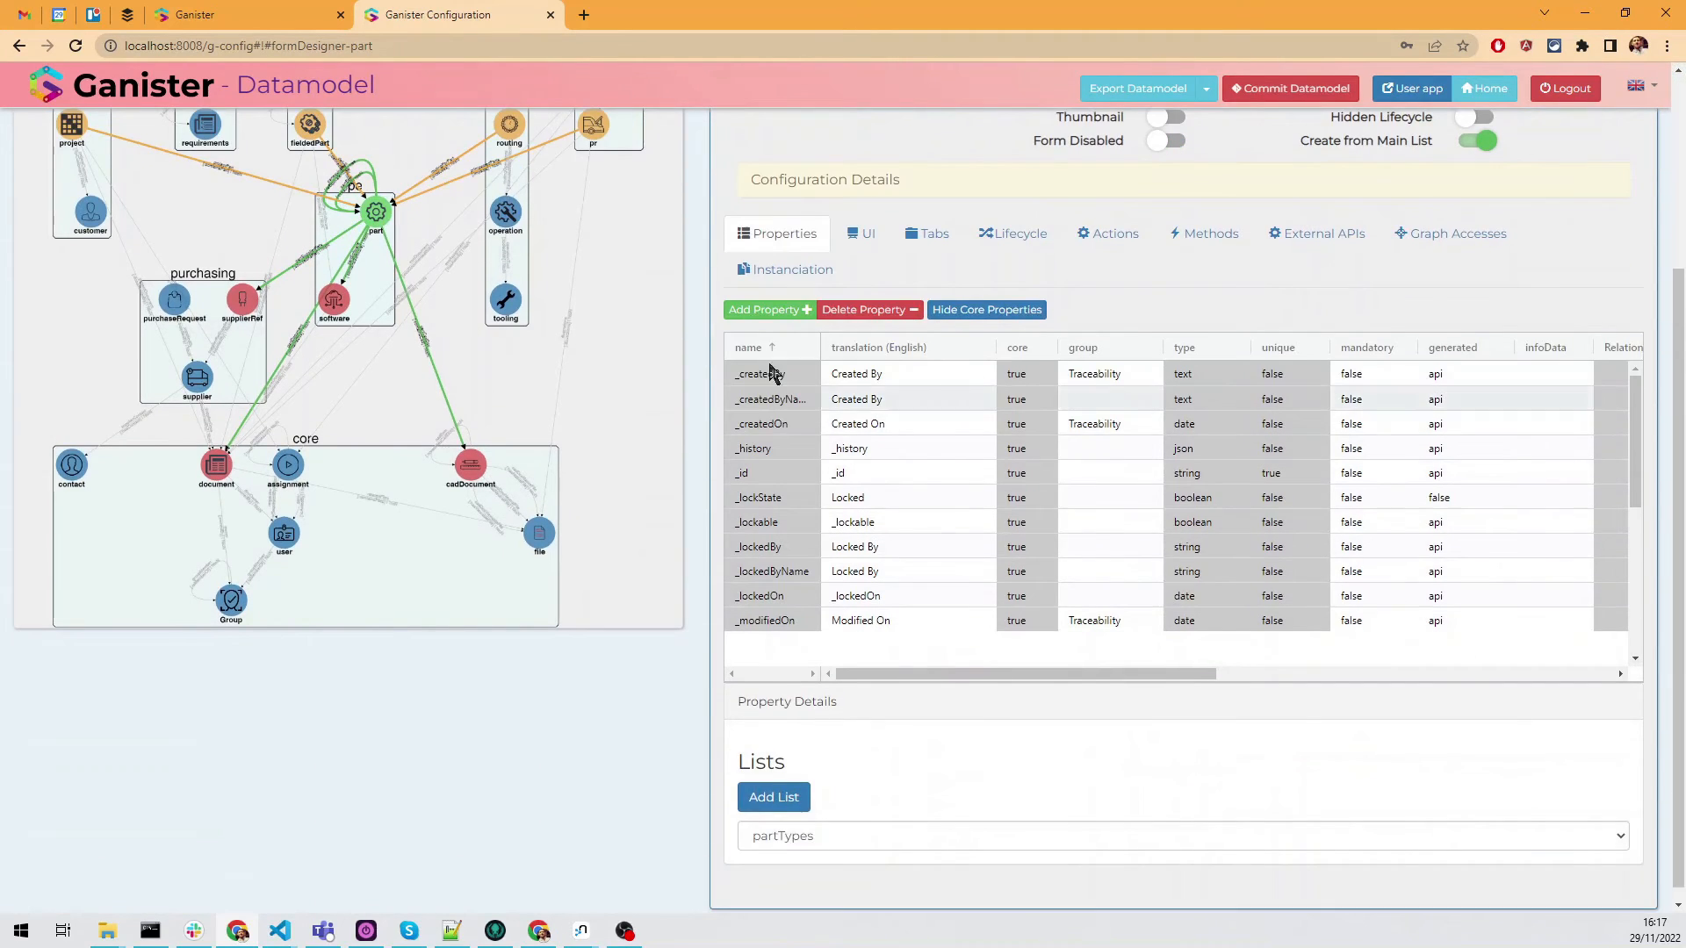
pyautogui.click(766, 332)
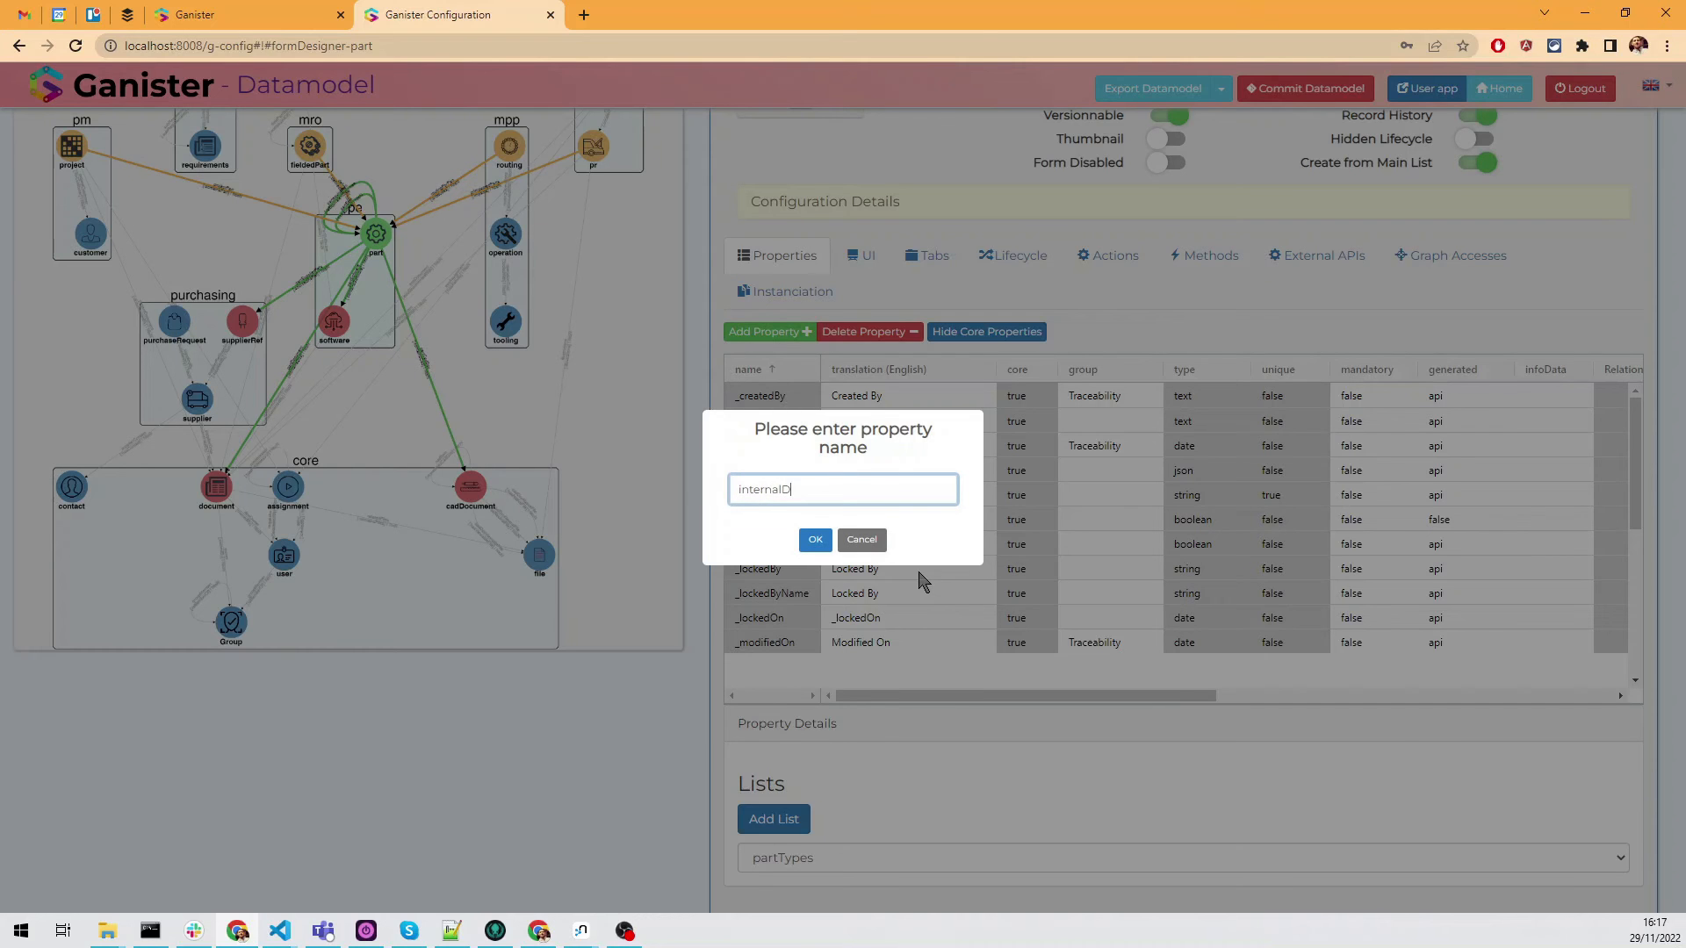
pyautogui.write('internalD')
pyautogui.press('Return')
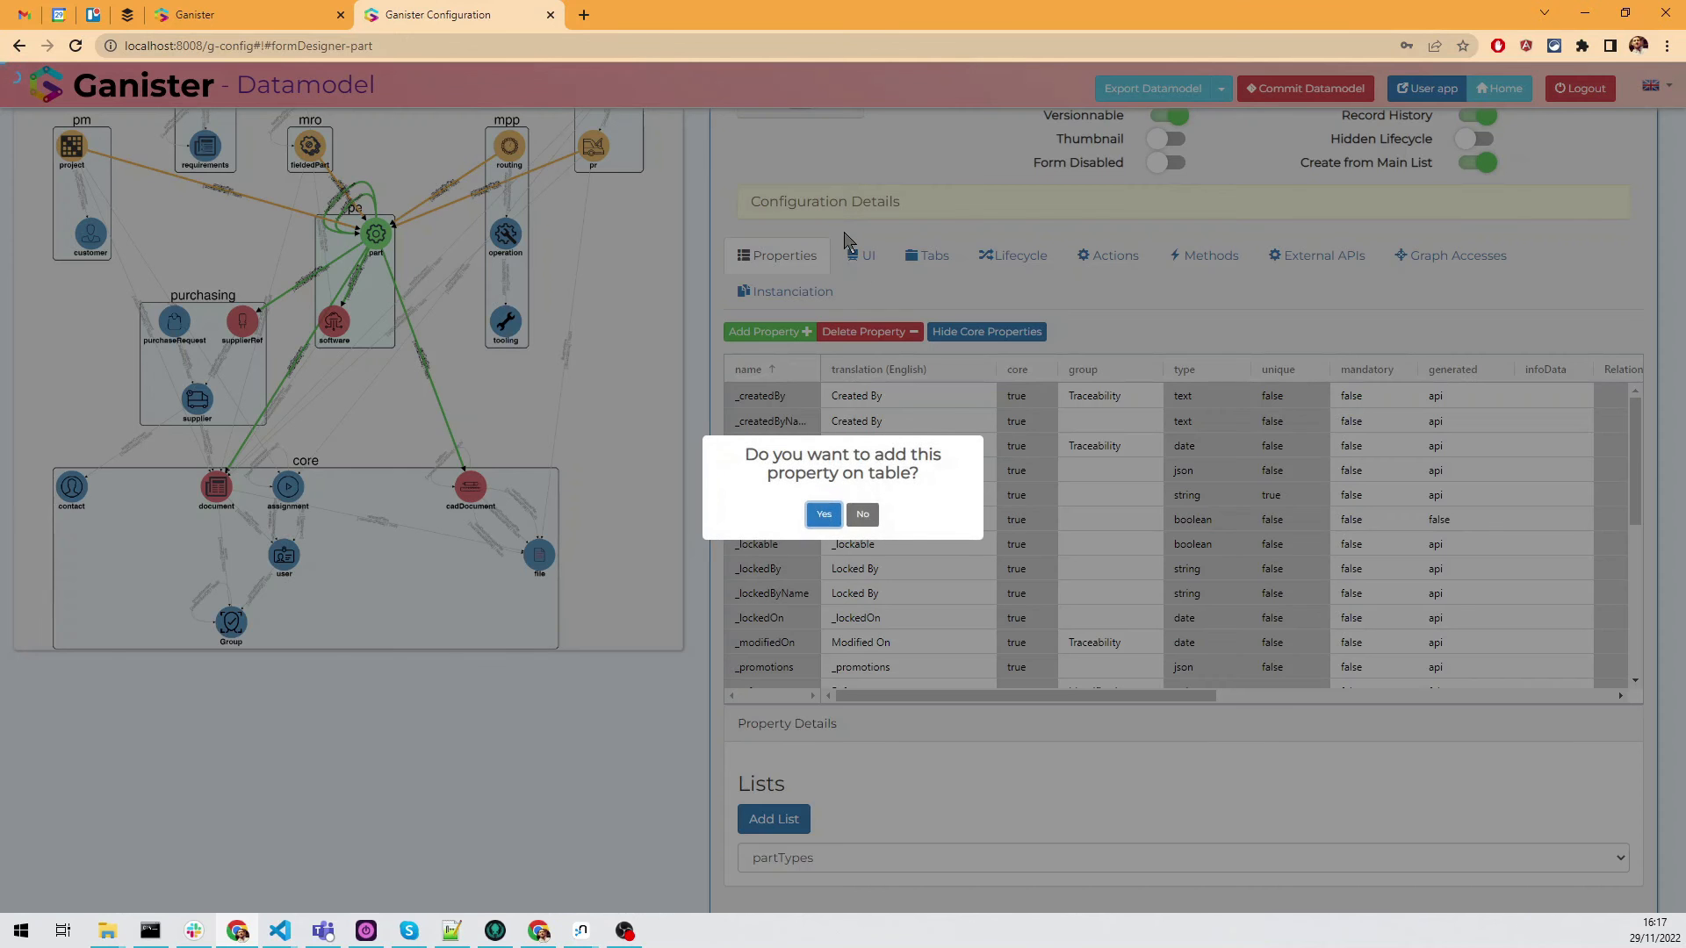
pyautogui.click(824, 520)
# Set the internalDate property's English translation to internal Date.
pyautogui.scroll(-6, 1063, 527)
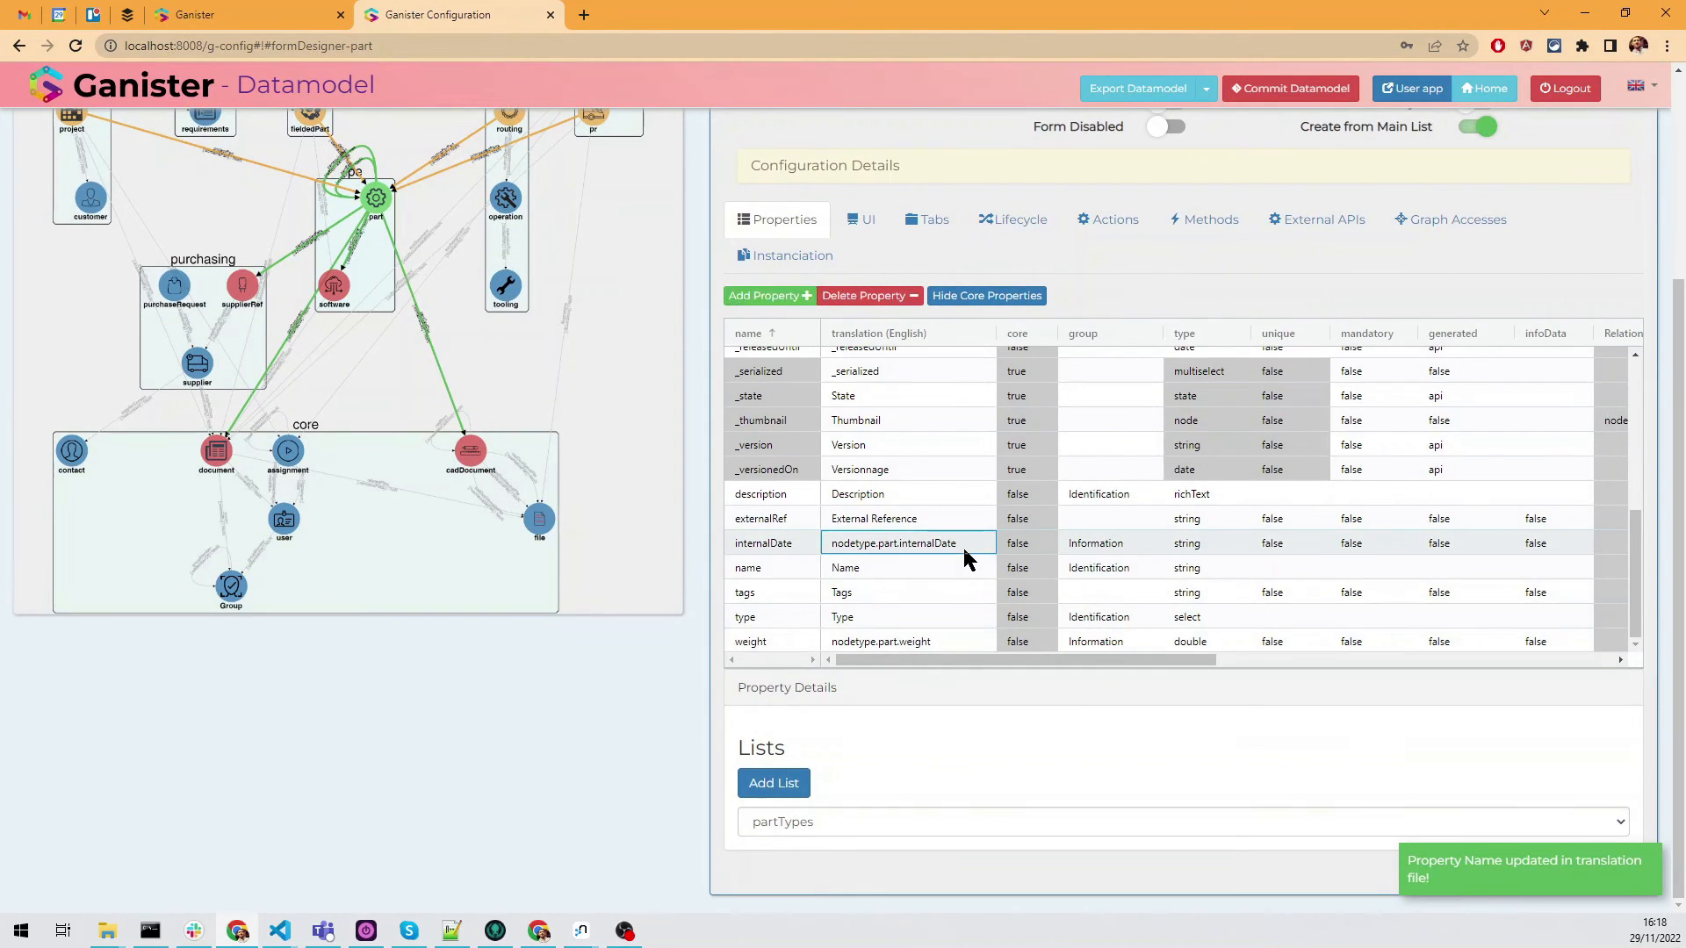
pyautogui.doubleClick(964, 552)
pyautogui.doubleClick(965, 655)
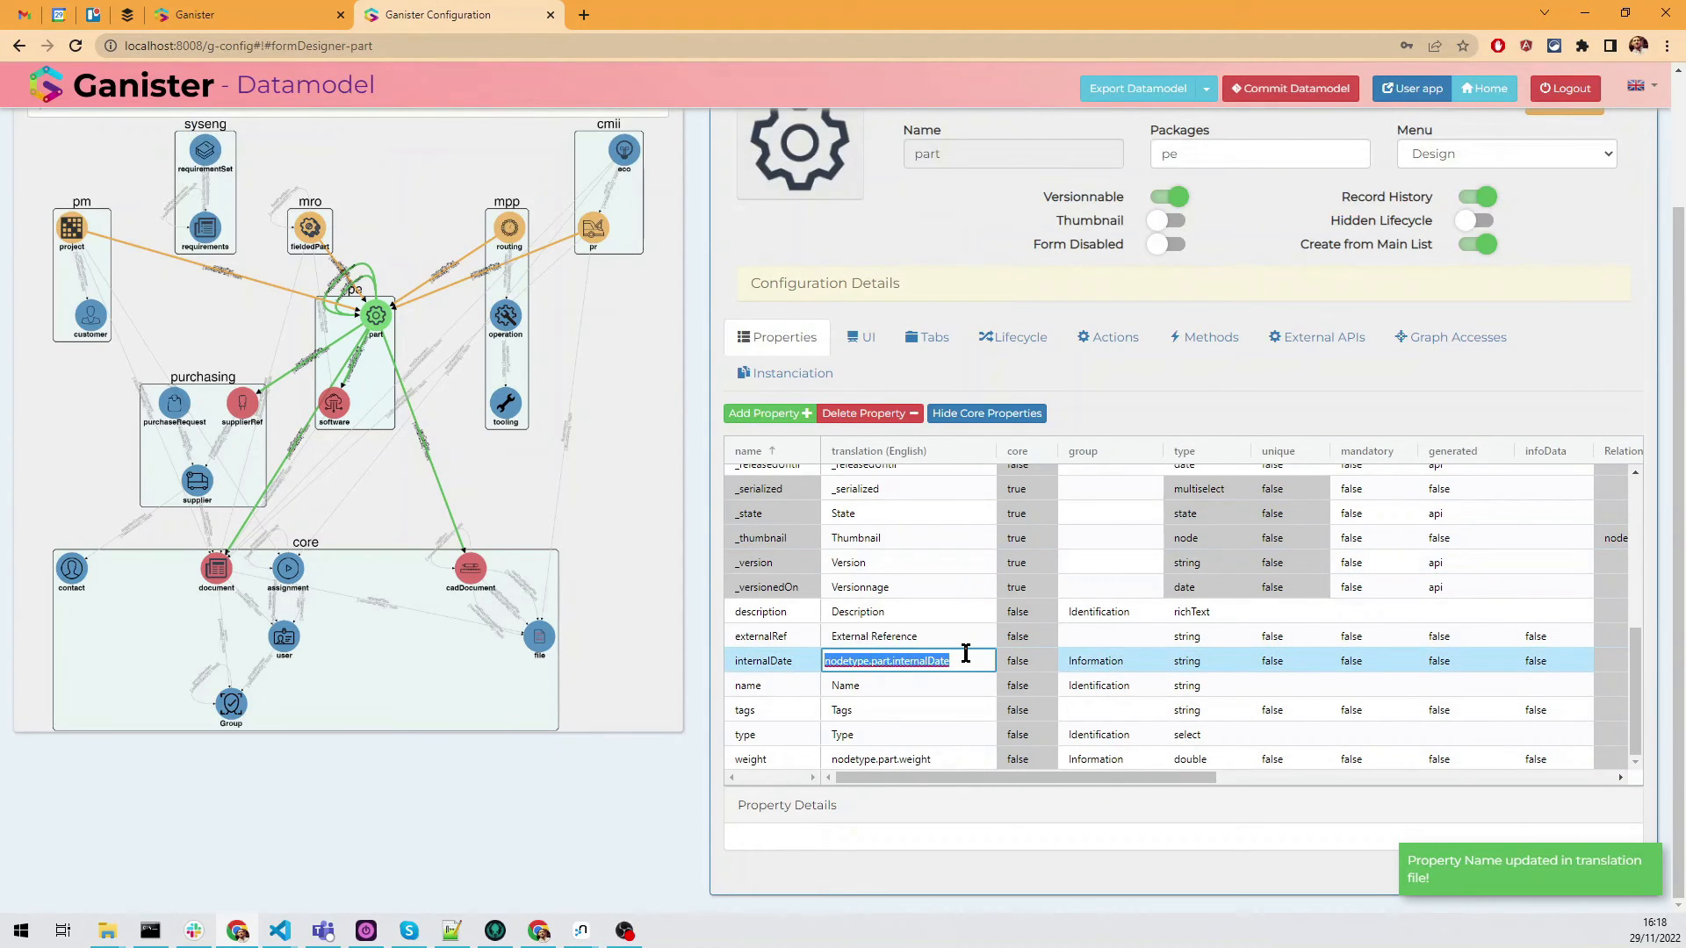
pyautogui.press('BackSpace')
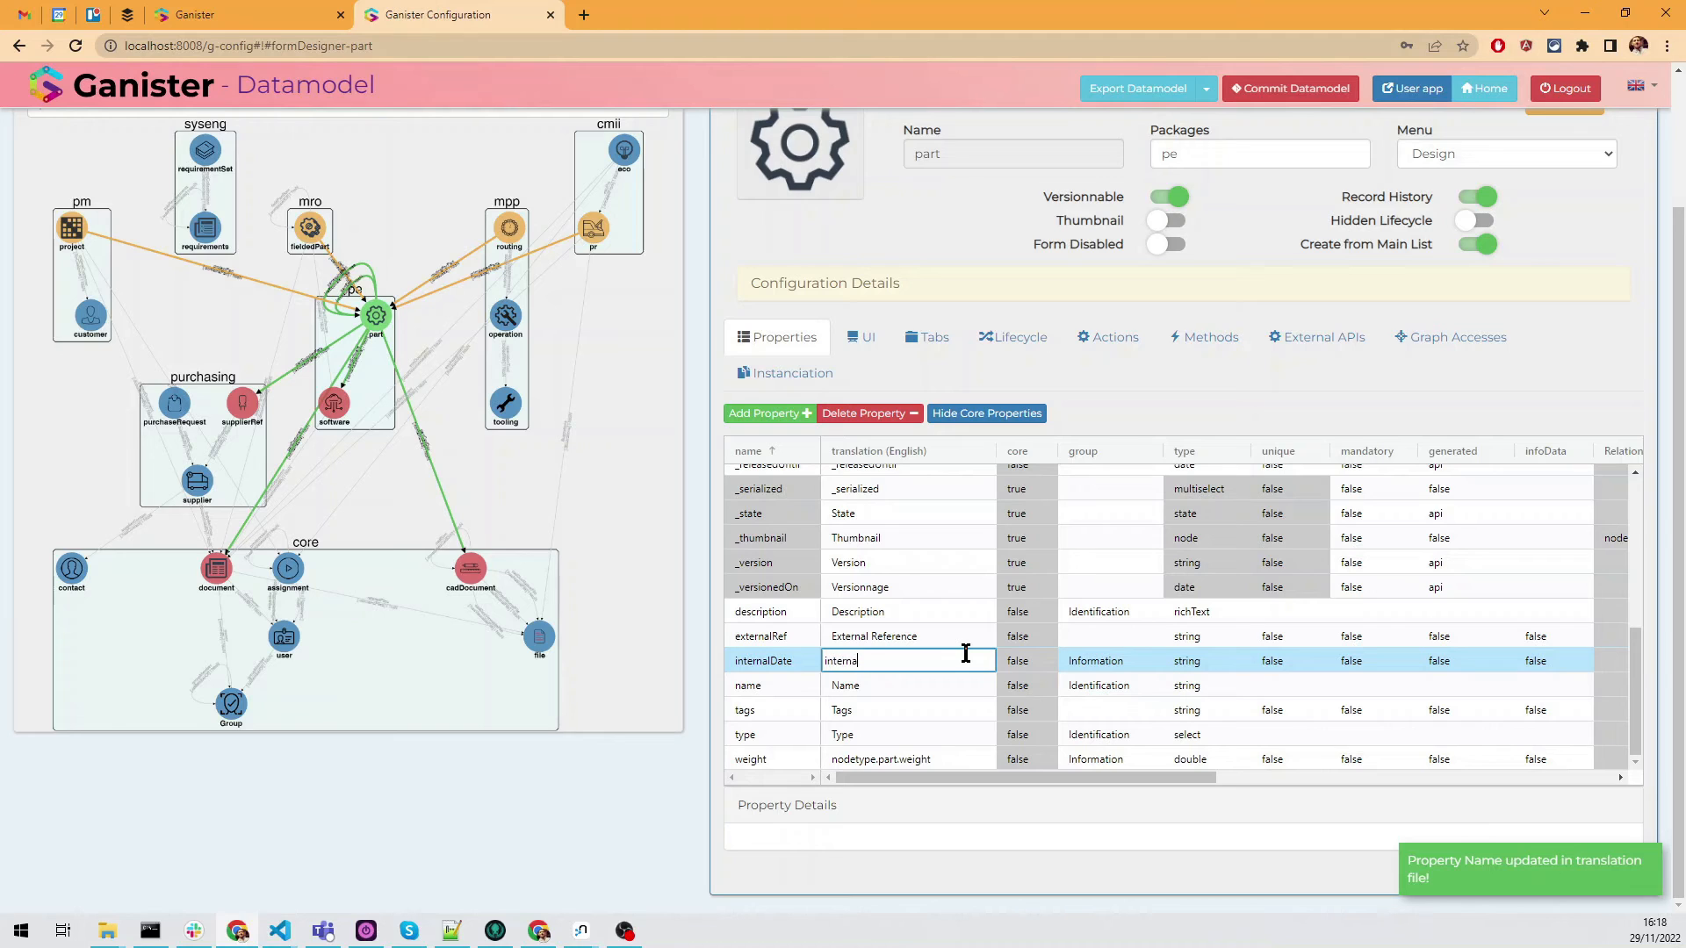
pyautogui.press('Return')
pyautogui.doubleClick(1205, 660)
pyautogui.click(1208, 663)
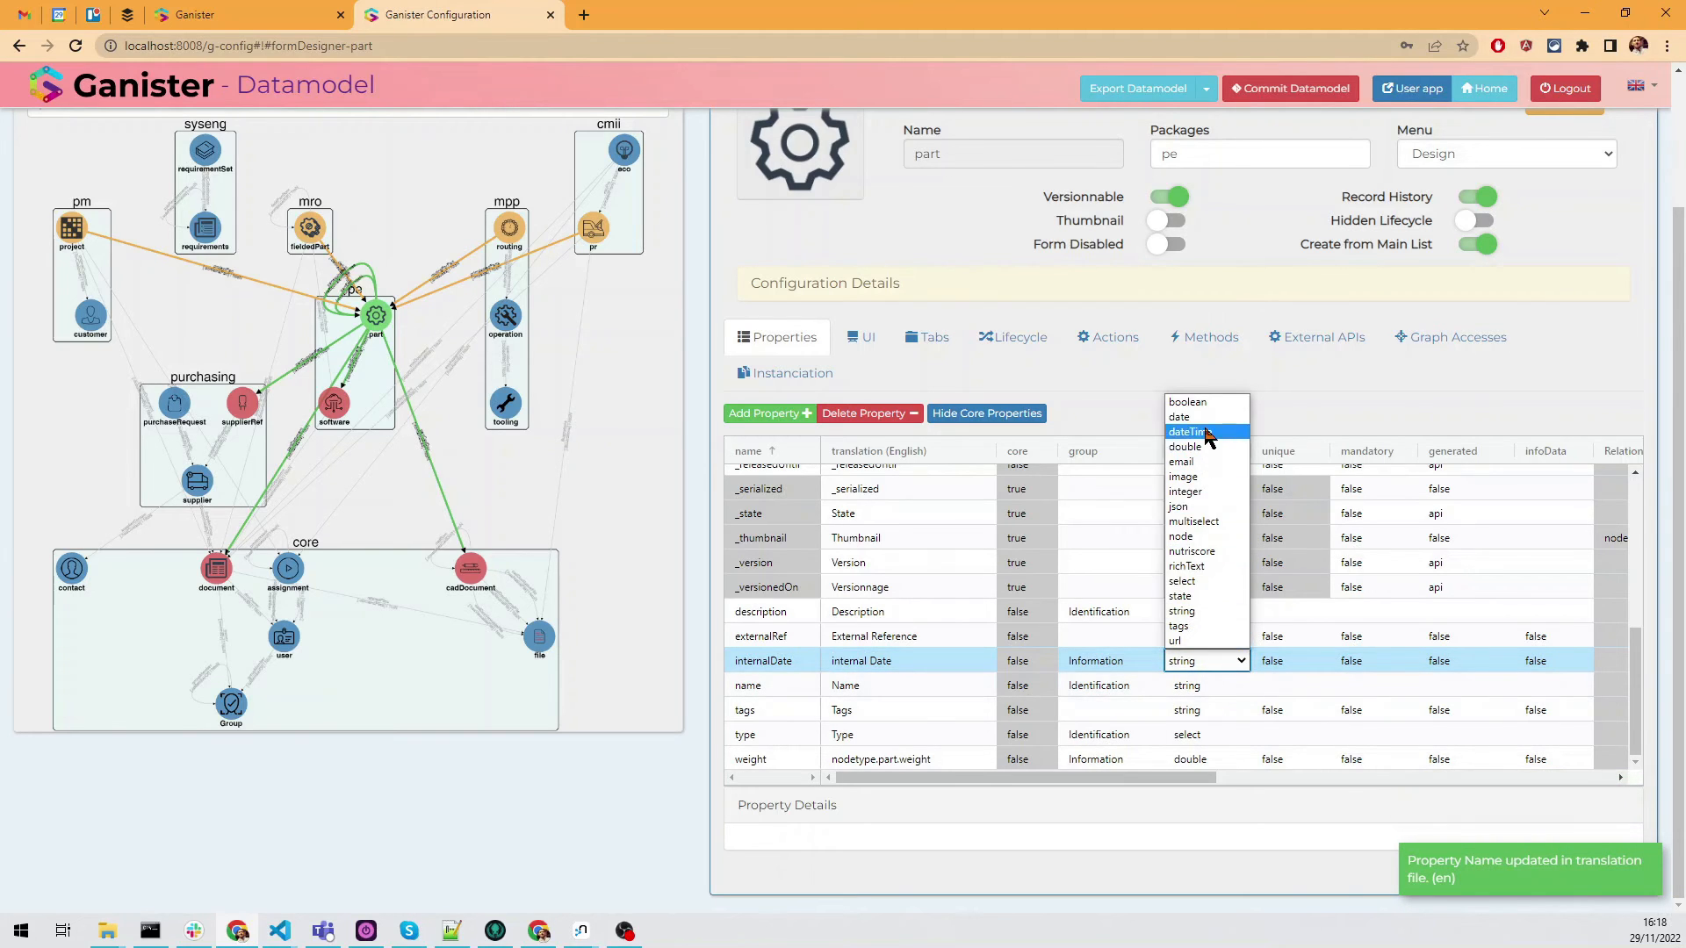
pyautogui.click(1203, 403)
# Set the internalDate property's type to date.
pyautogui.doubleClick(1220, 661)
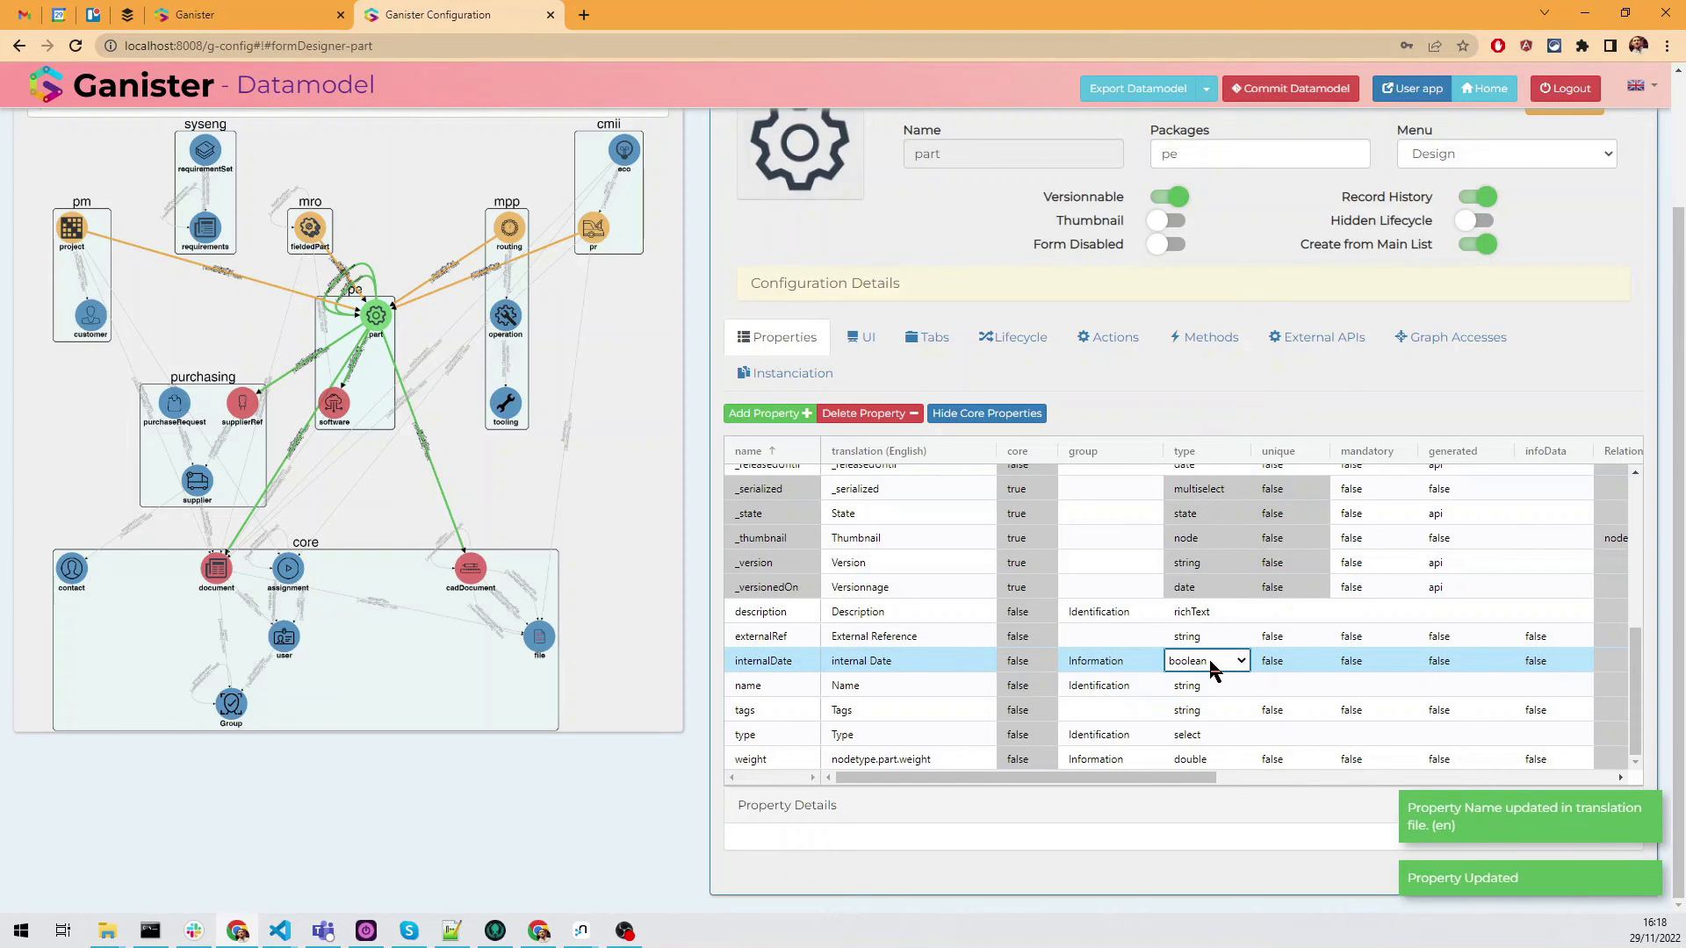
pyautogui.click(1221, 661)
pyautogui.click(1195, 418)
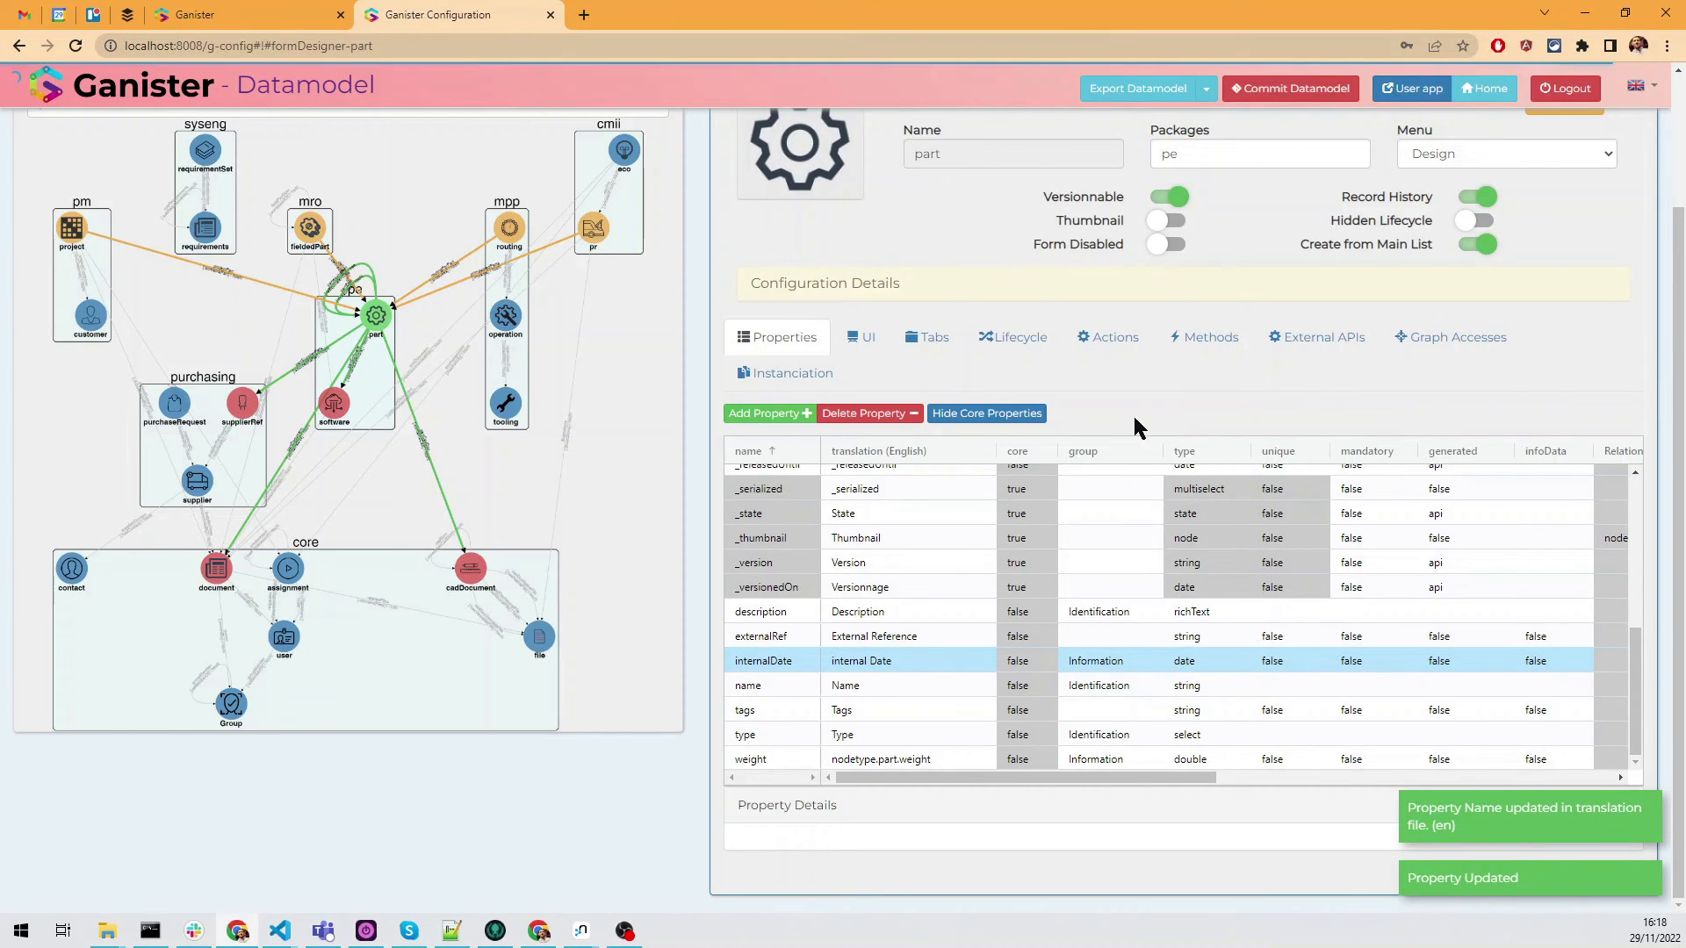
# Add a property named secret to the part node type without including it on the table.
pyautogui.click(752, 415)
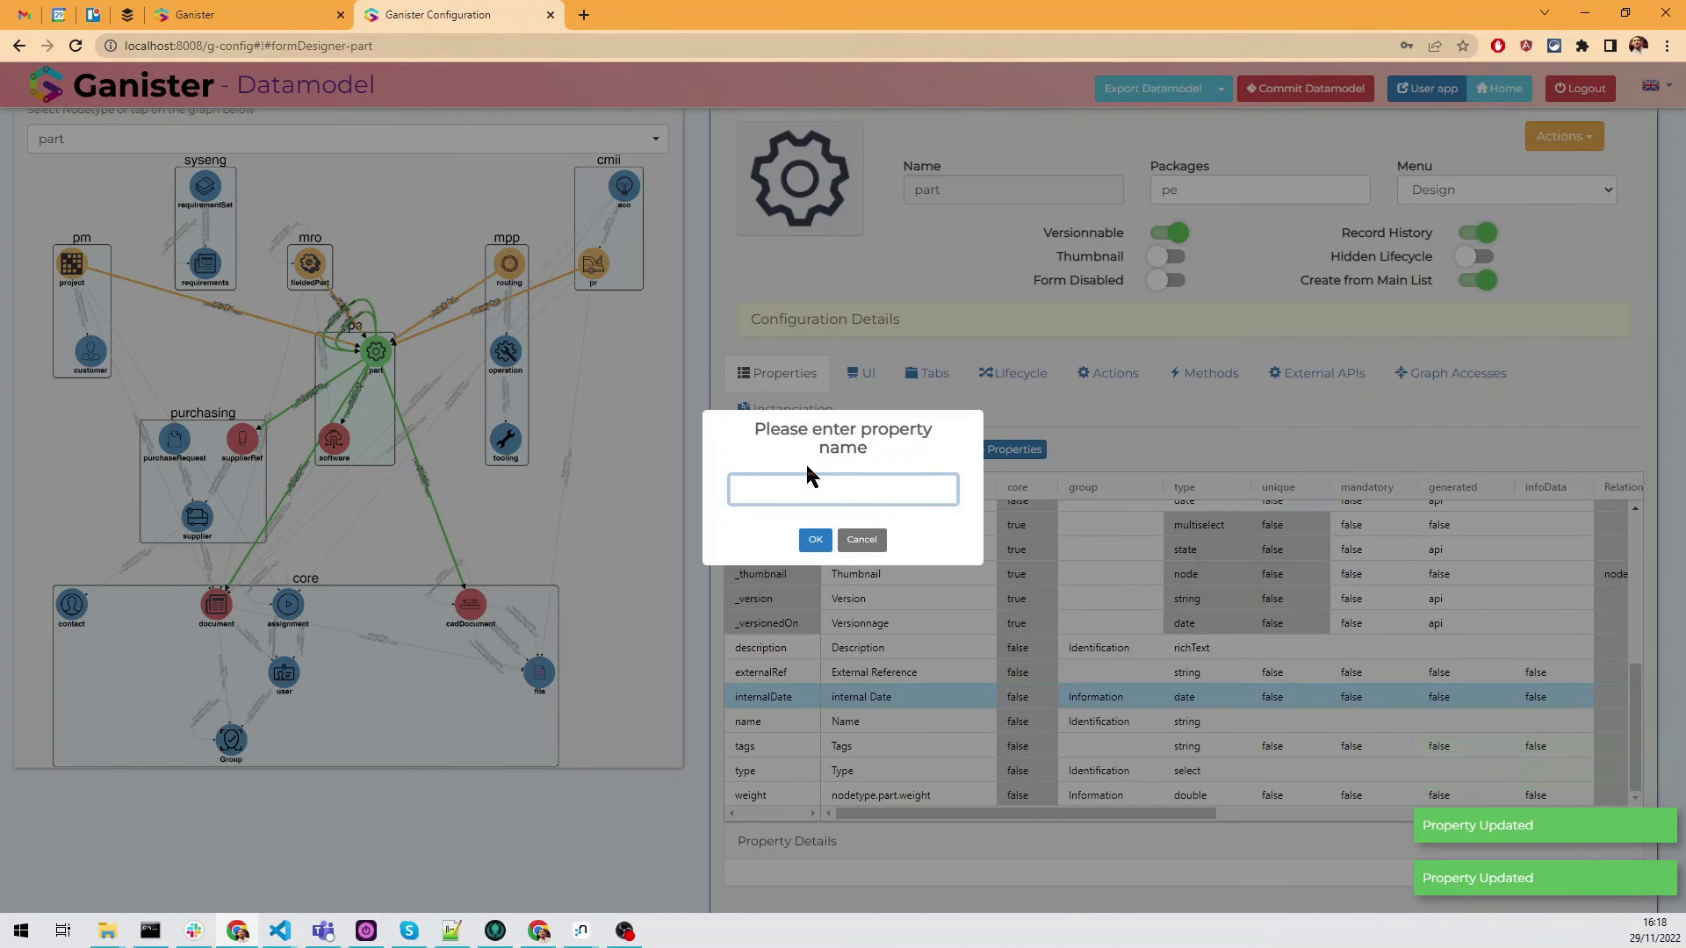
pyautogui.press('Return')
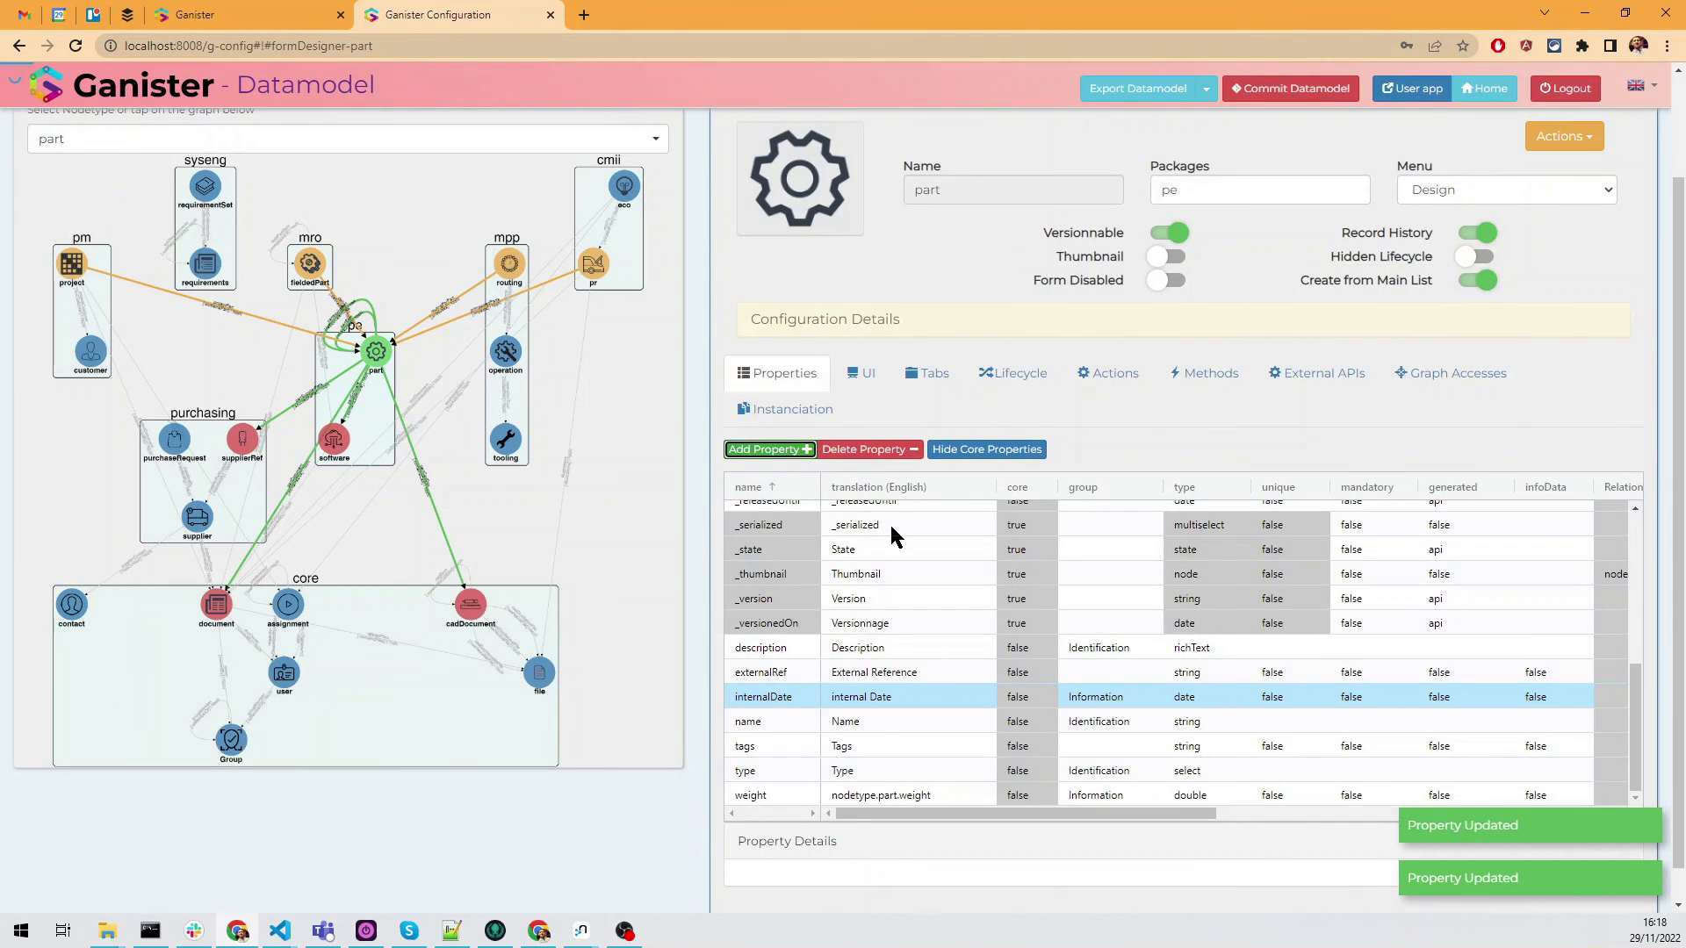
pyautogui.click(859, 518)
# Set the secret property's type to boolean.
pyautogui.scroll(-3, 843, 558)
pyautogui.scroll(-3, 841, 562)
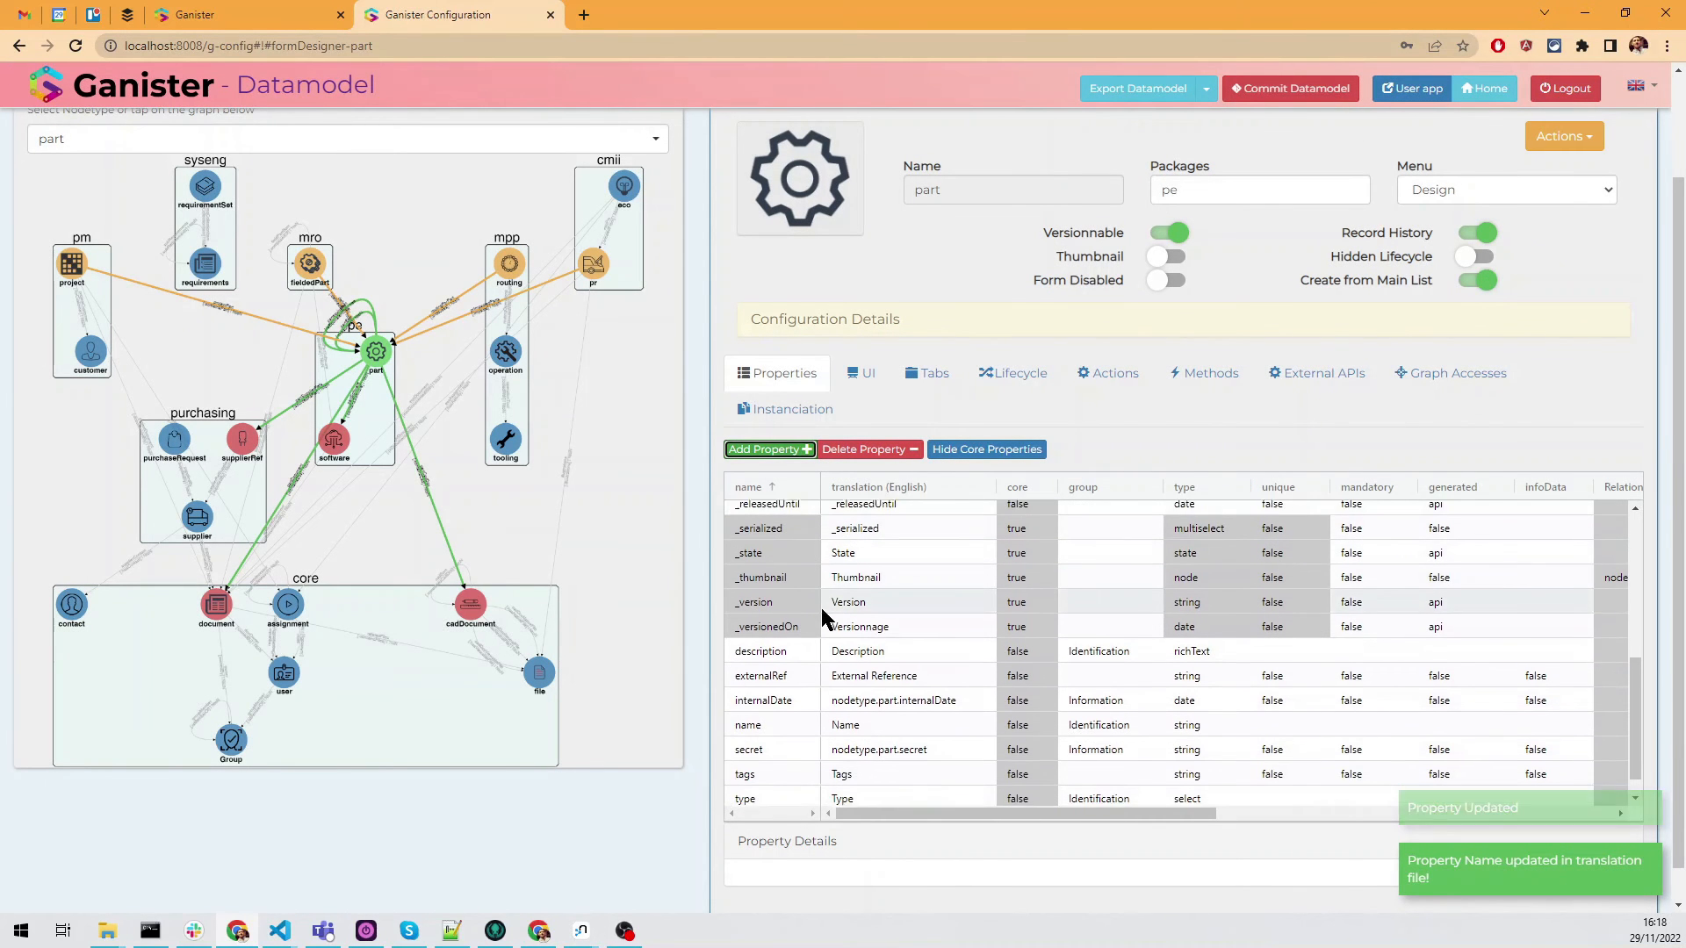
pyautogui.click(1191, 734)
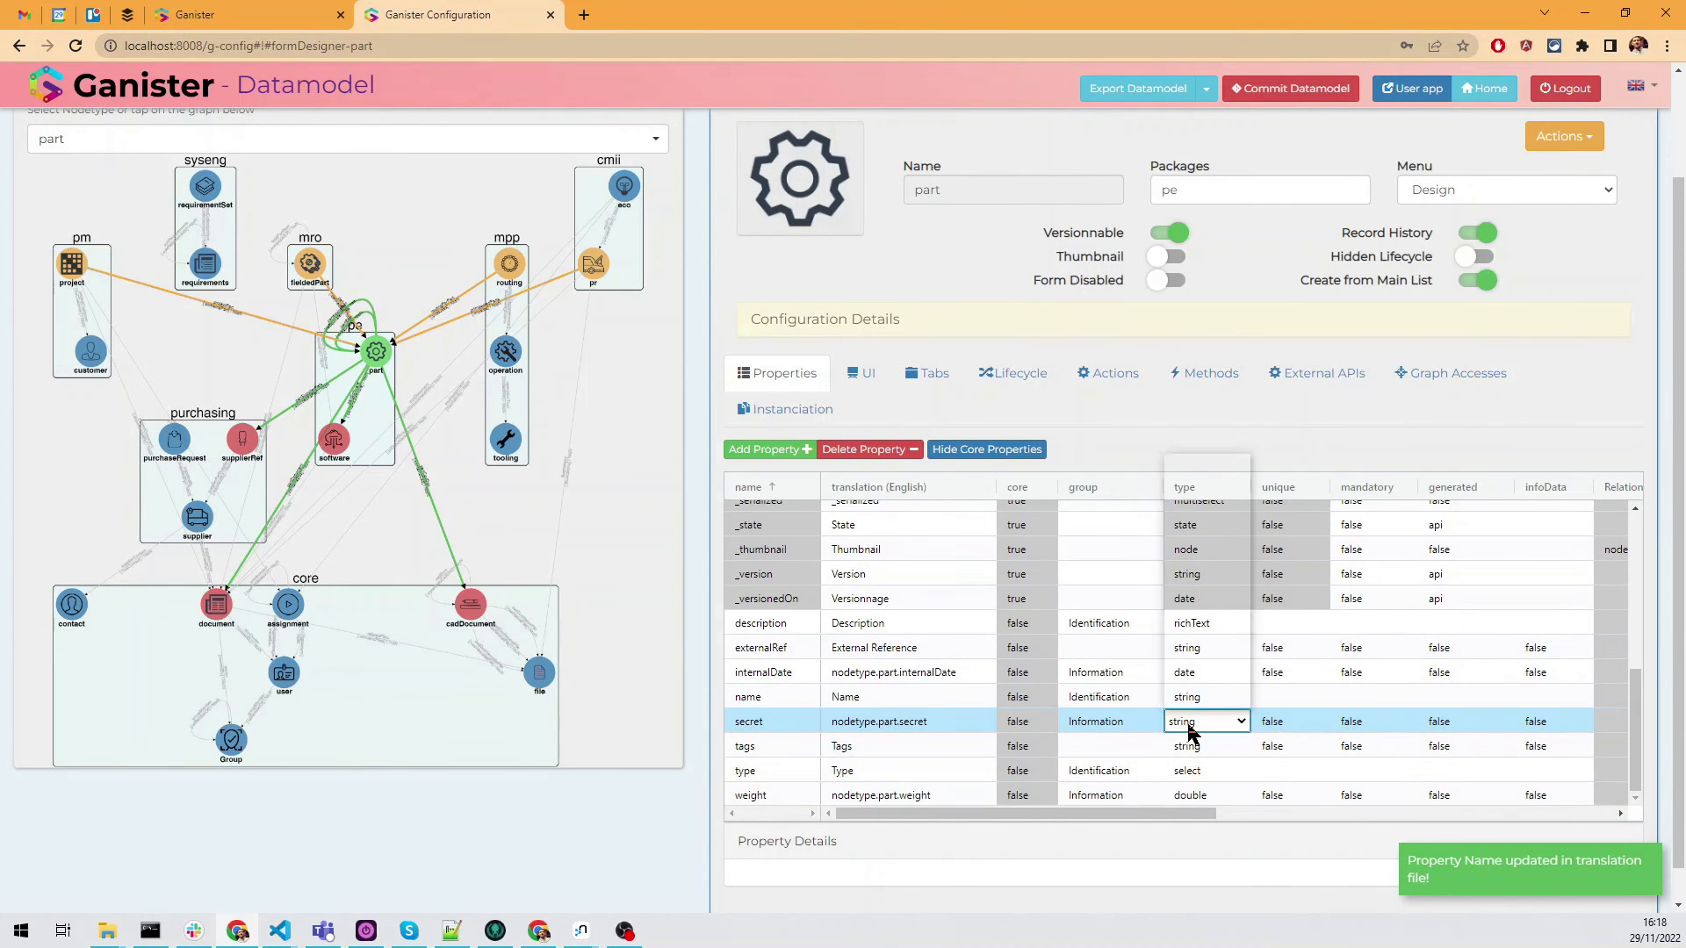
pyautogui.click(1221, 734)
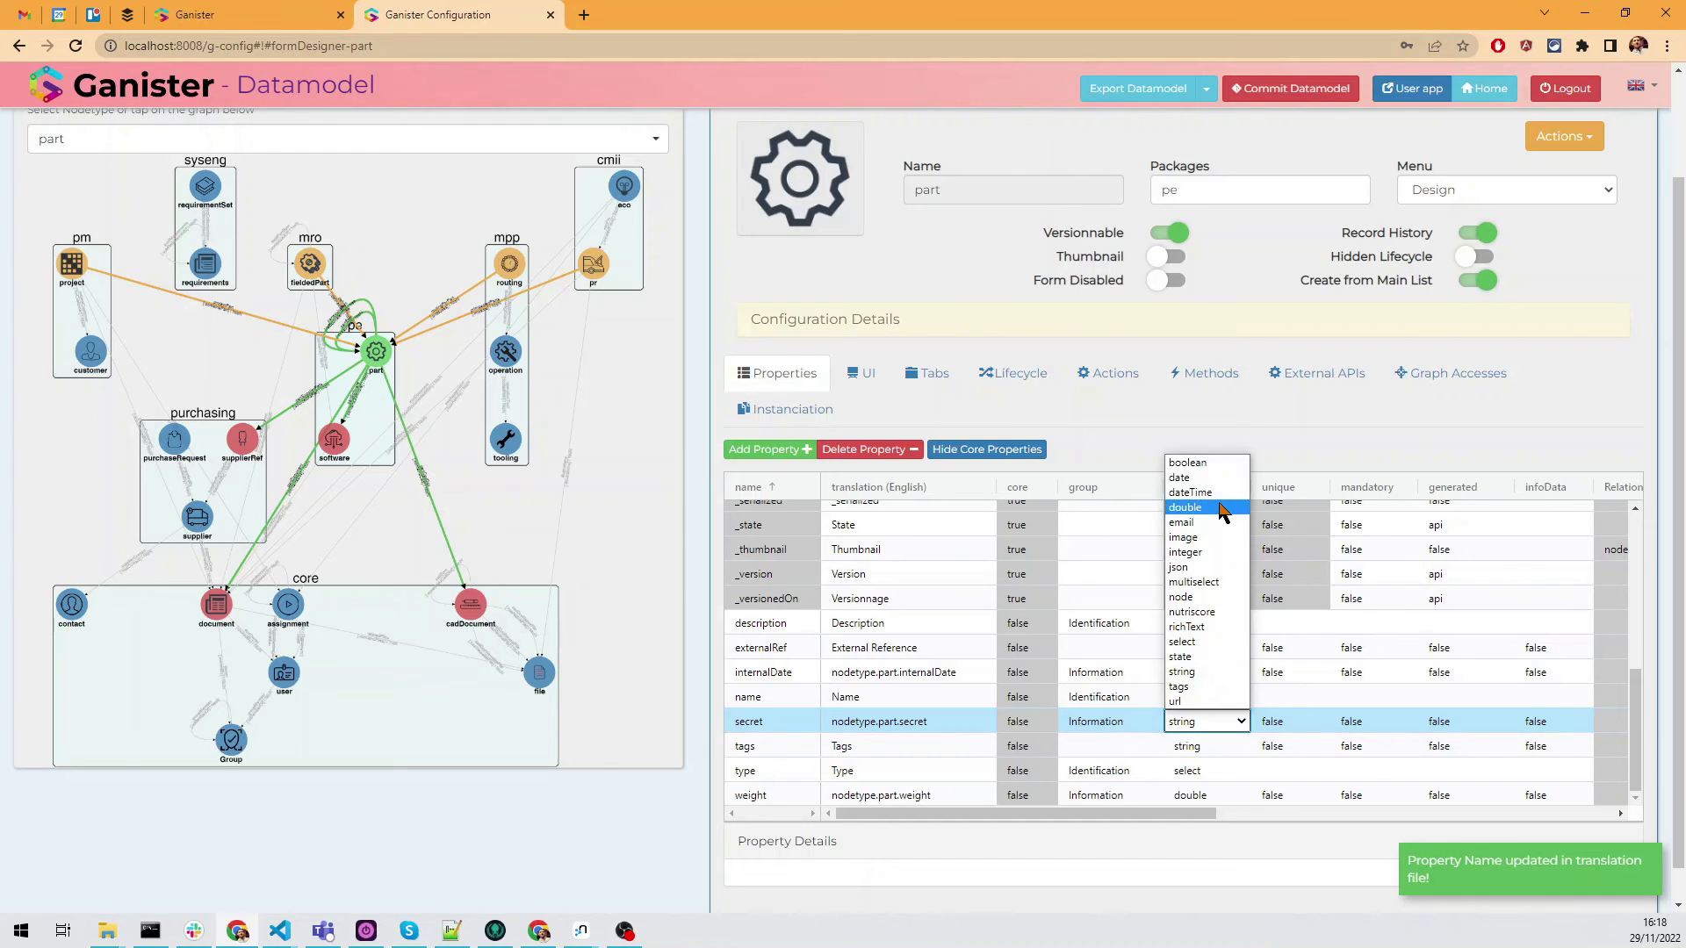
pyautogui.click(1190, 463)
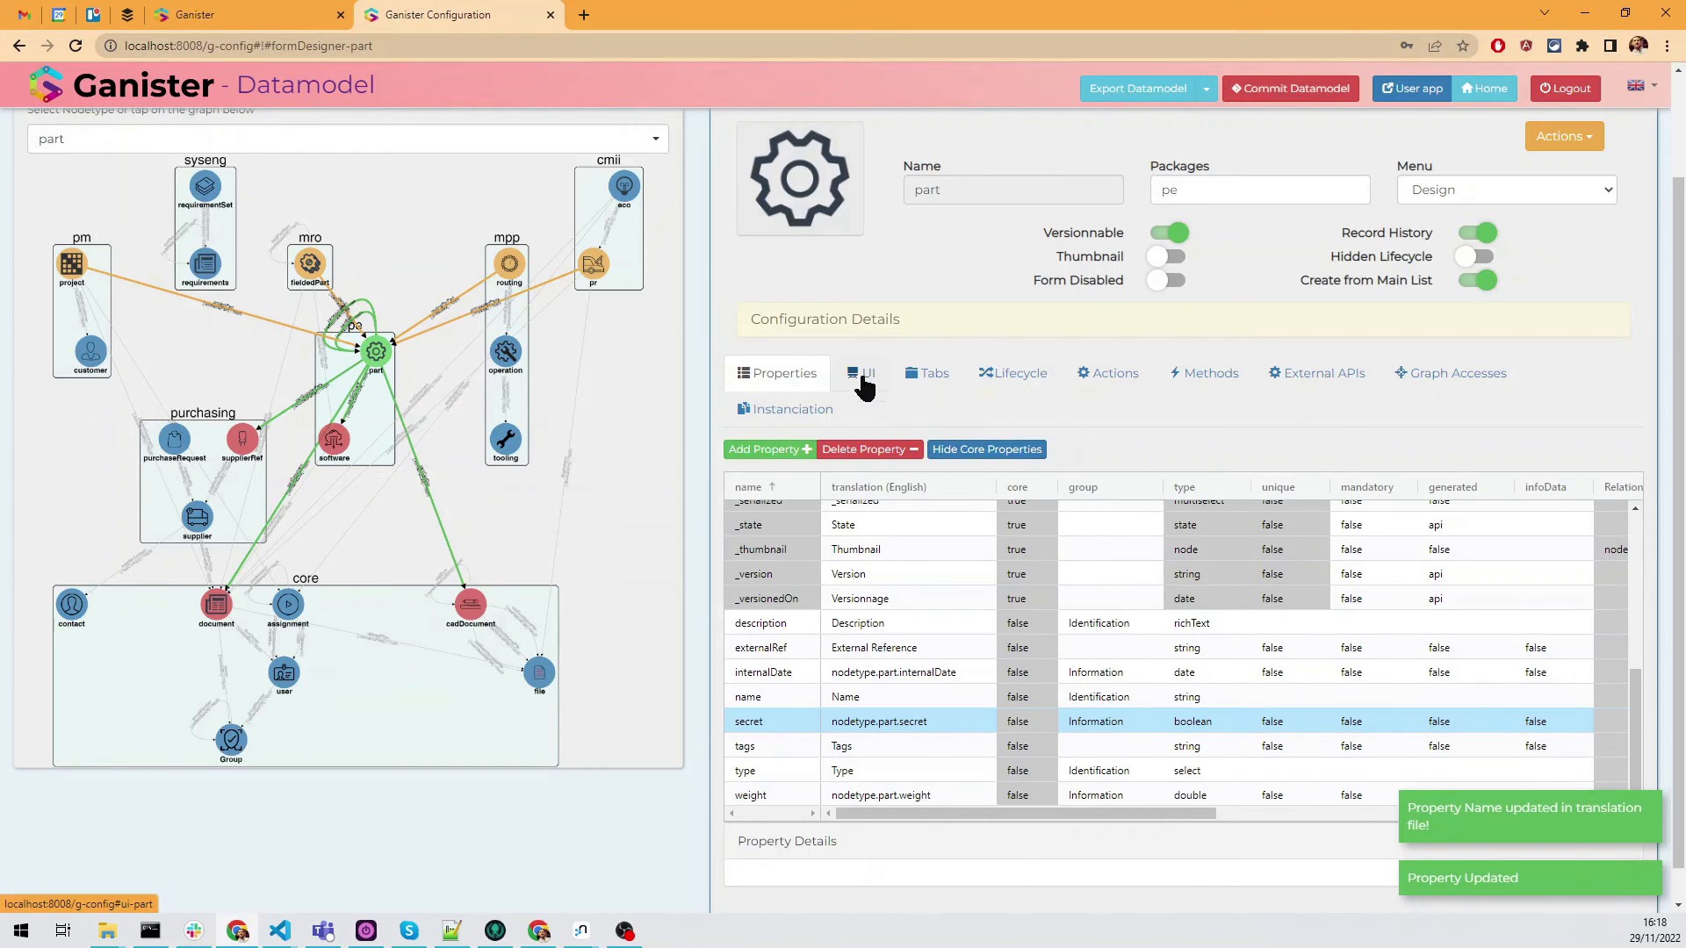
# Add two new items above the external reference field in the second row of the Part form designer.
pyautogui.click(861, 377)
pyautogui.scroll(-4, 1027, 490)
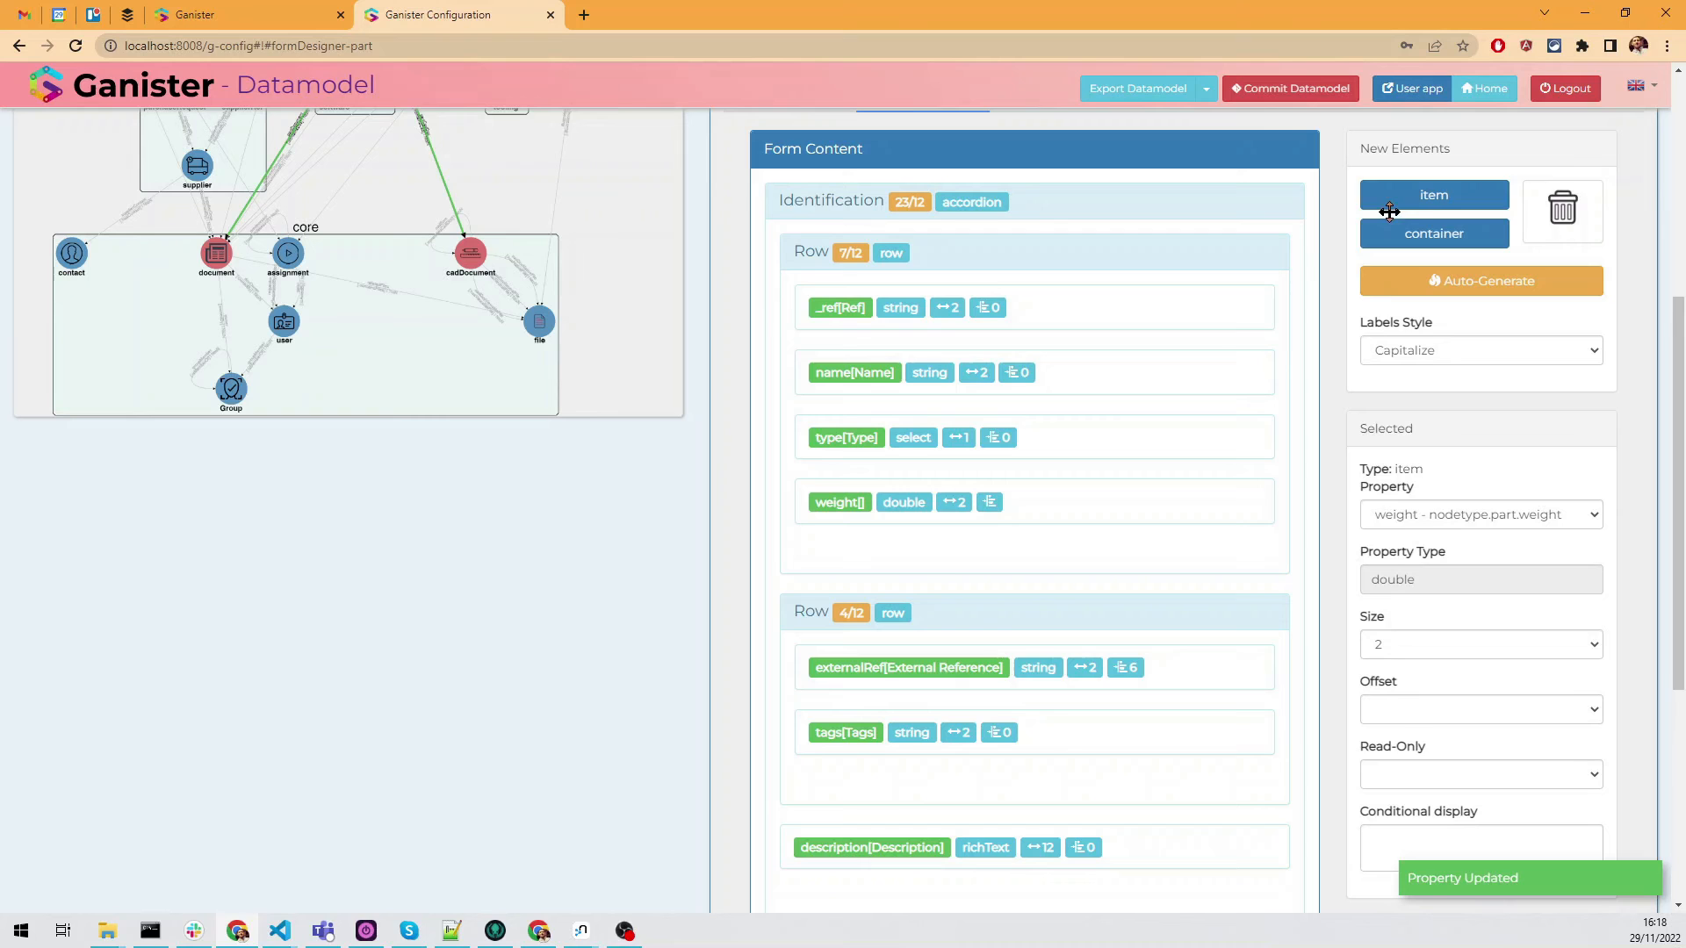
pyautogui.moveTo(1425, 205); pyautogui.dragTo(992, 690)
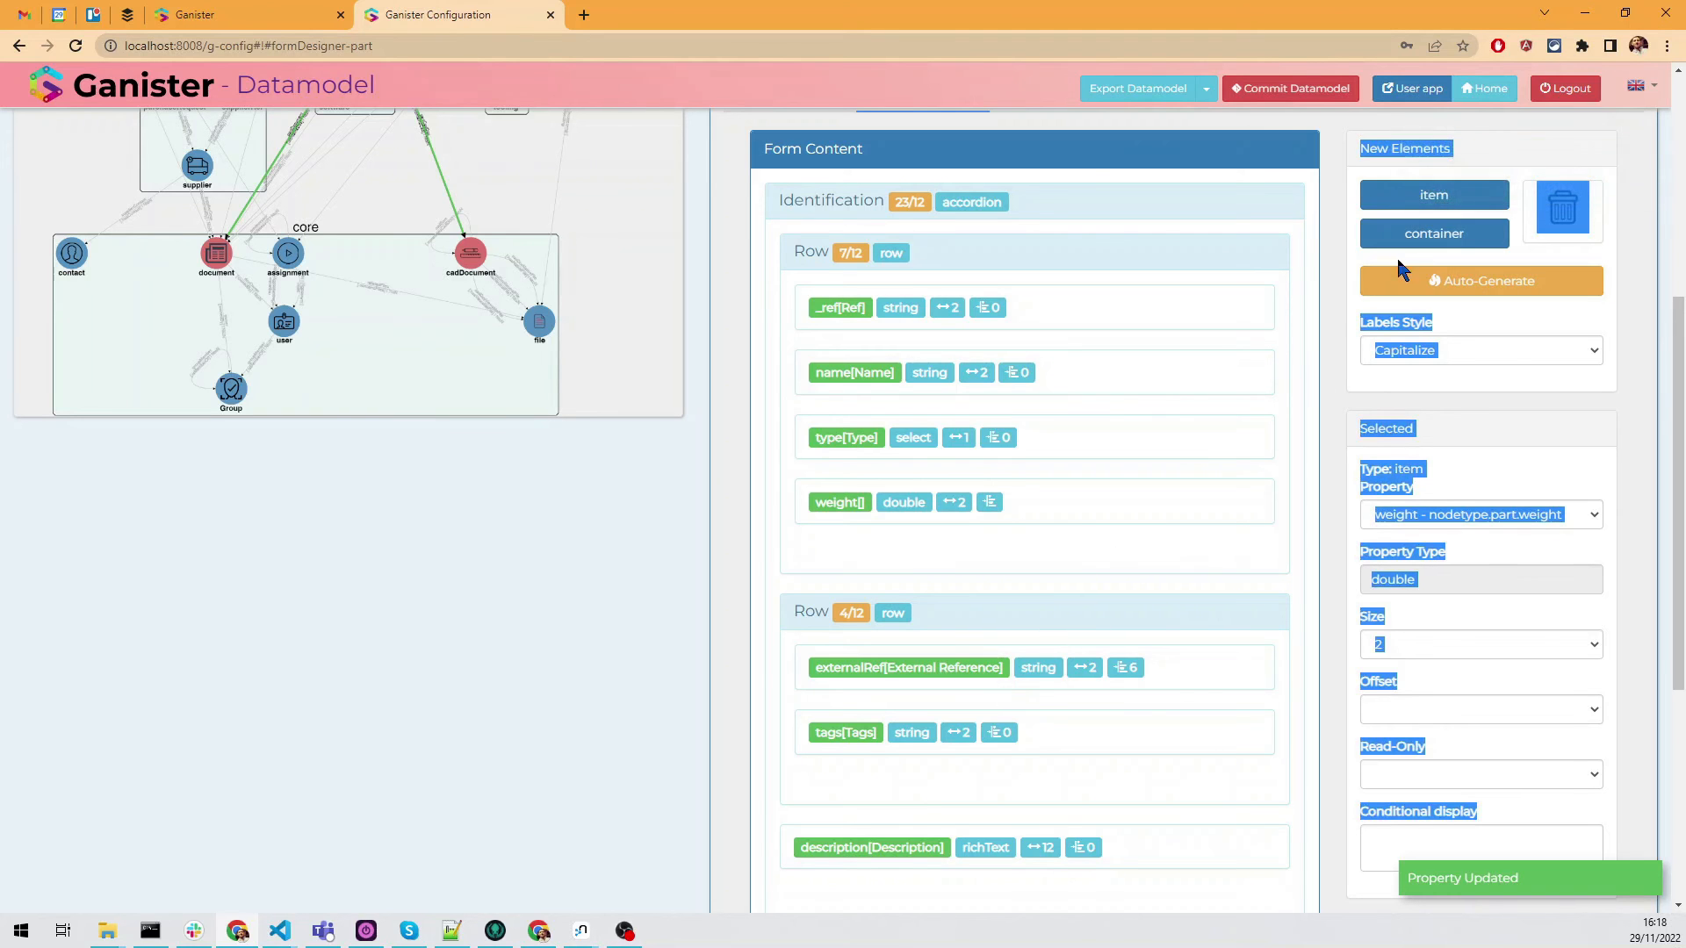
pyautogui.click(1377, 205)
pyautogui.moveTo(1414, 204); pyautogui.dragTo(1016, 699)
pyautogui.click(978, 676)
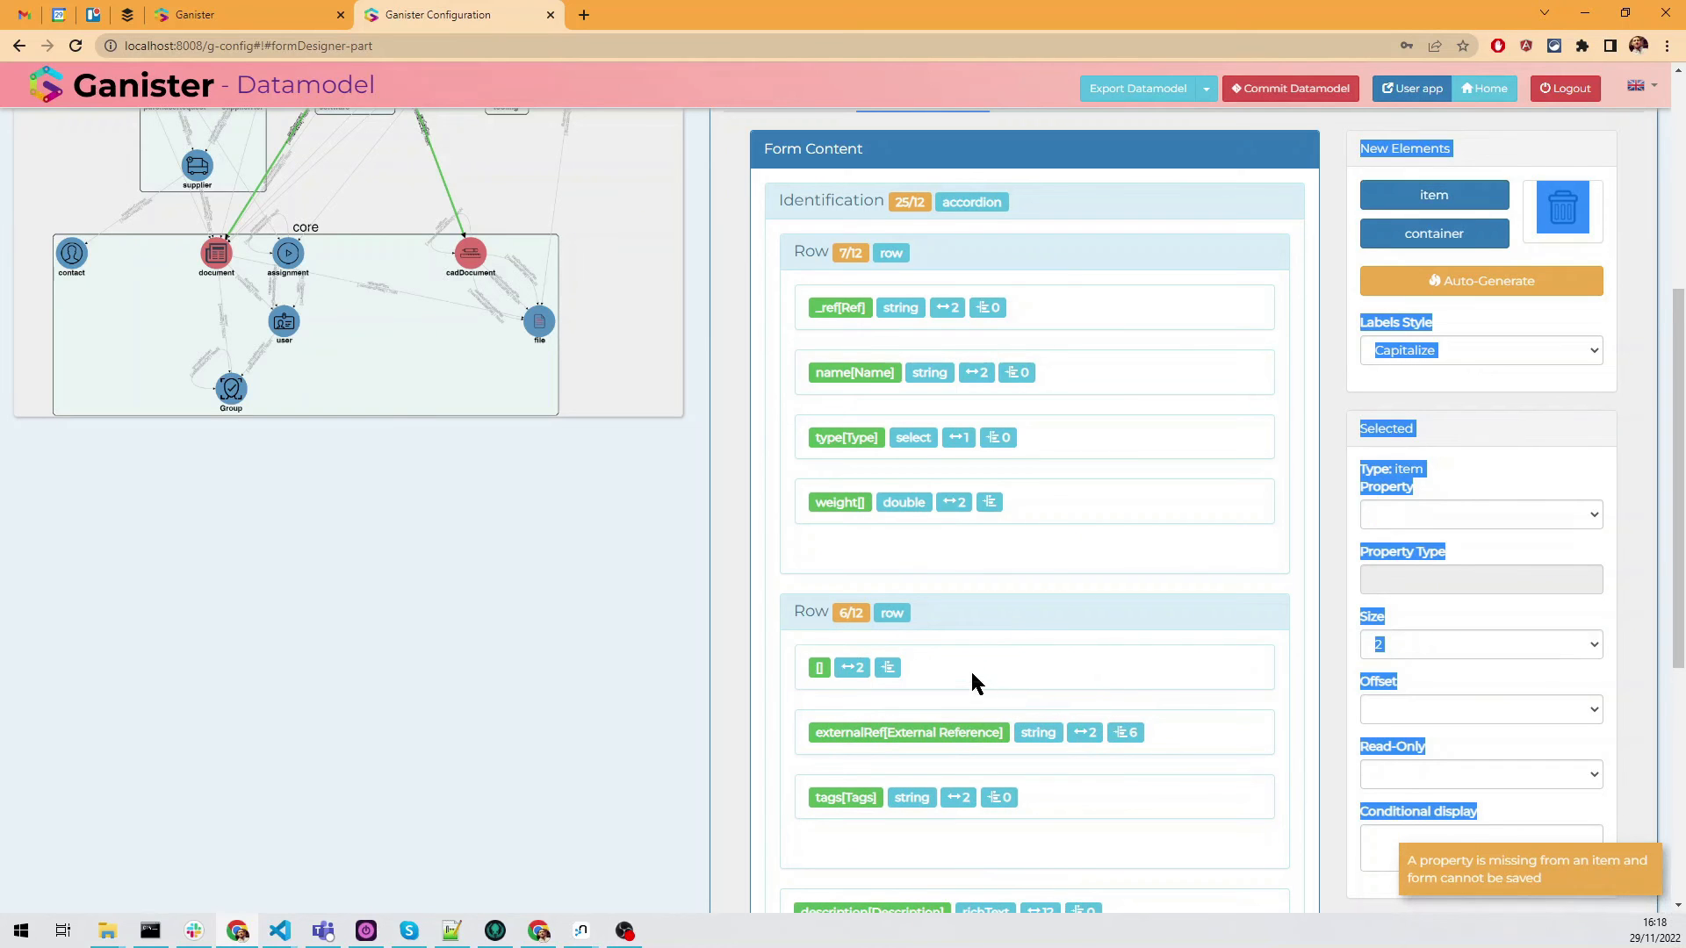
pyautogui.scroll(-2, 972, 669)
pyautogui.click(1341, 321)
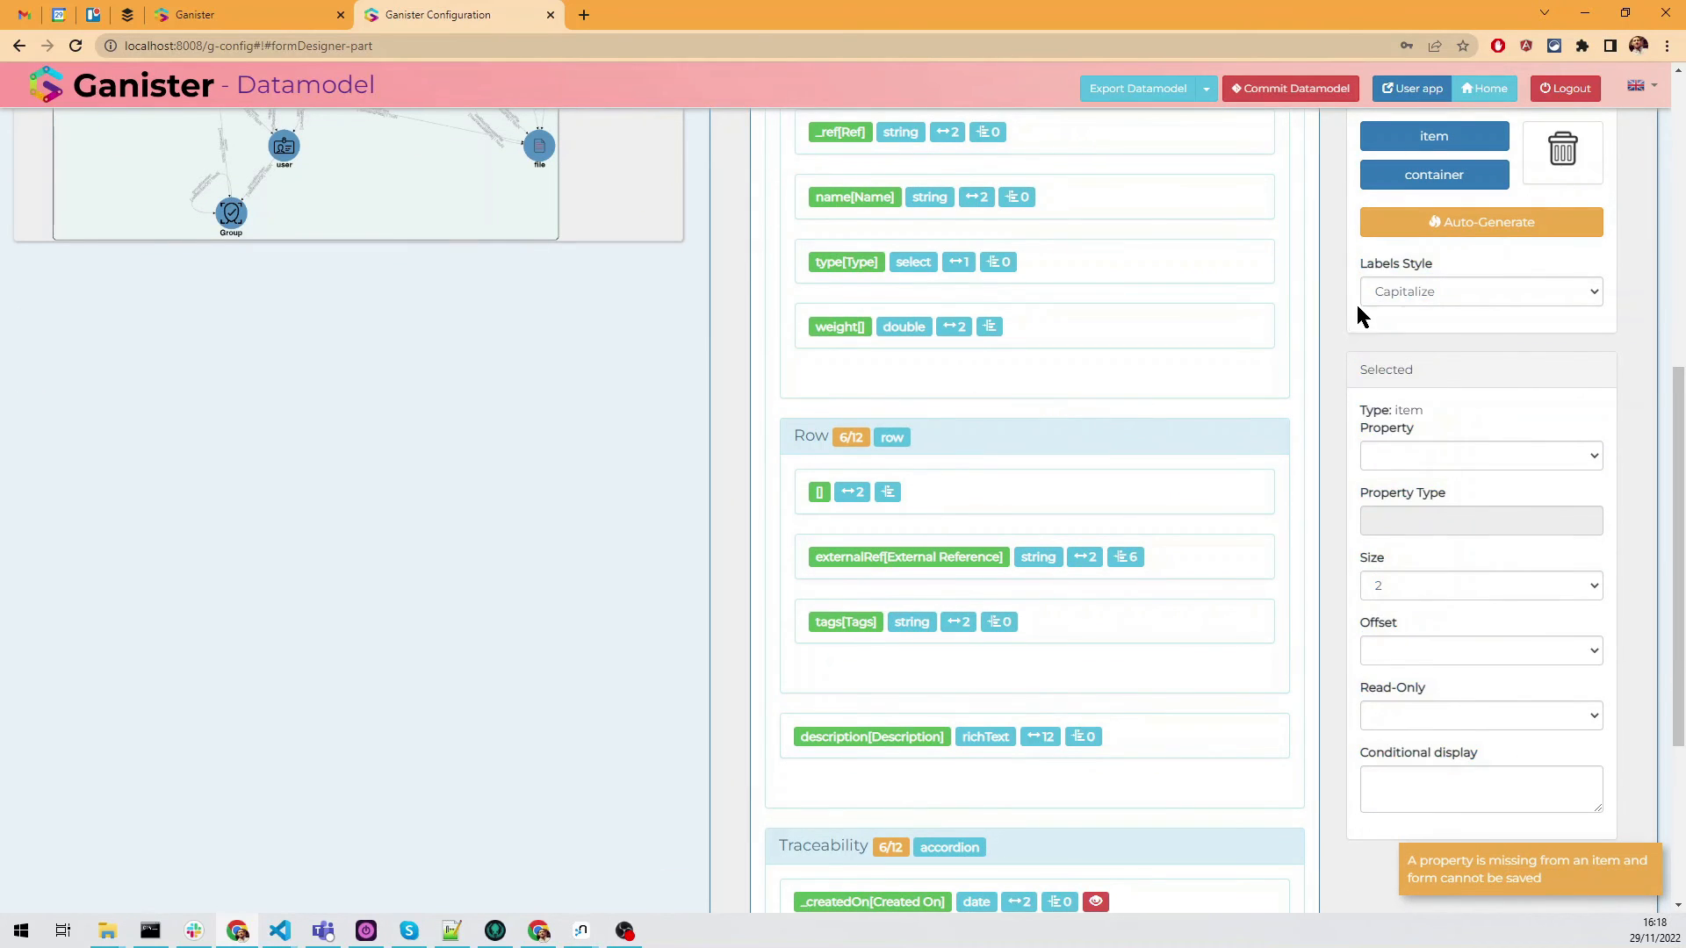
pyautogui.moveTo(1364, 134); pyautogui.dragTo(940, 527)
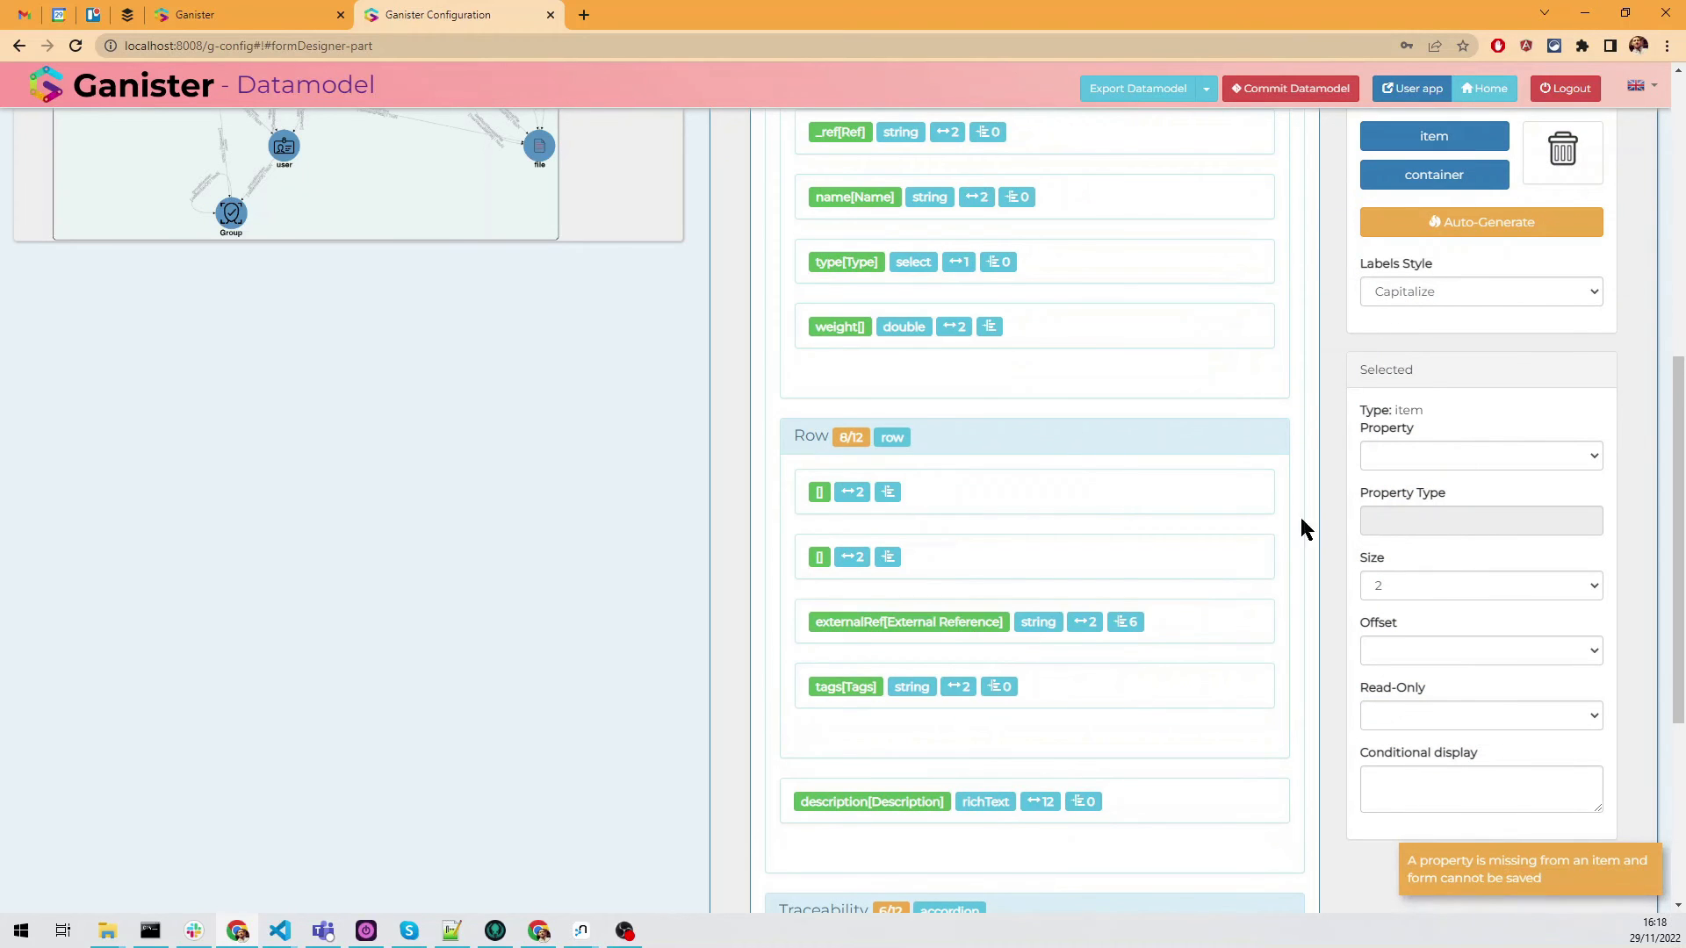
# Assign the secret property to the upper empty item in the form's second row.
pyautogui.click(1405, 456)
pyautogui.scroll(-5, 1405, 597)
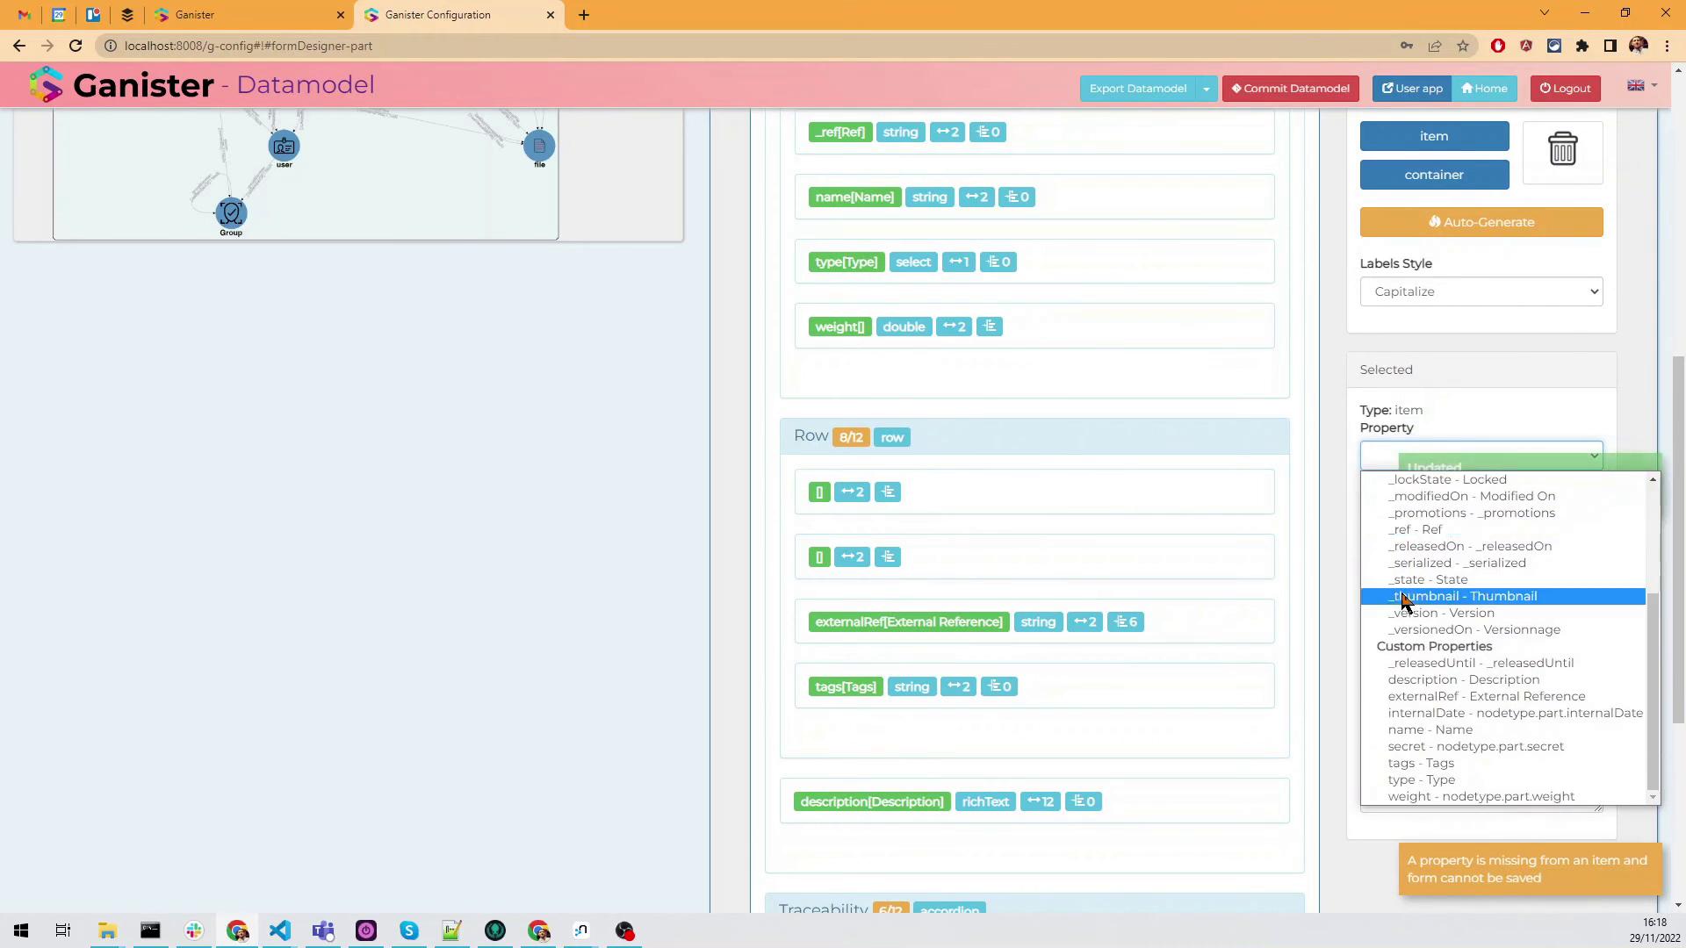
pyautogui.click(1434, 754)
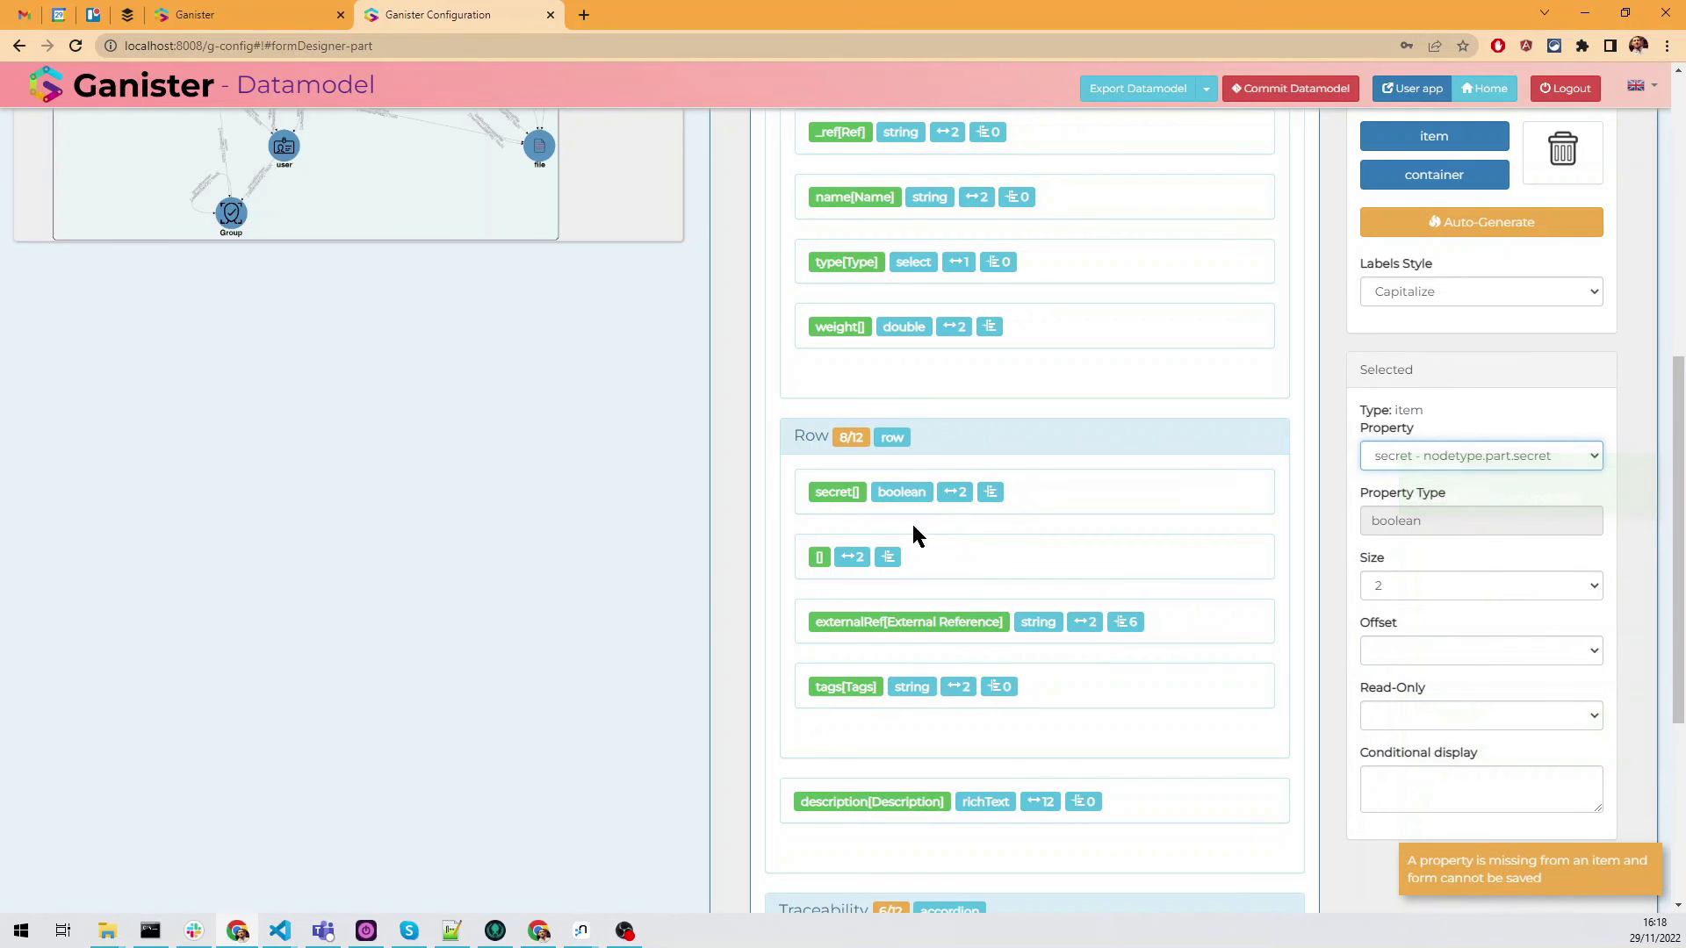
# Assign the internalDate property to the remaining empty item below secret in the form's second row.
pyautogui.click(900, 569)
pyautogui.click(1382, 456)
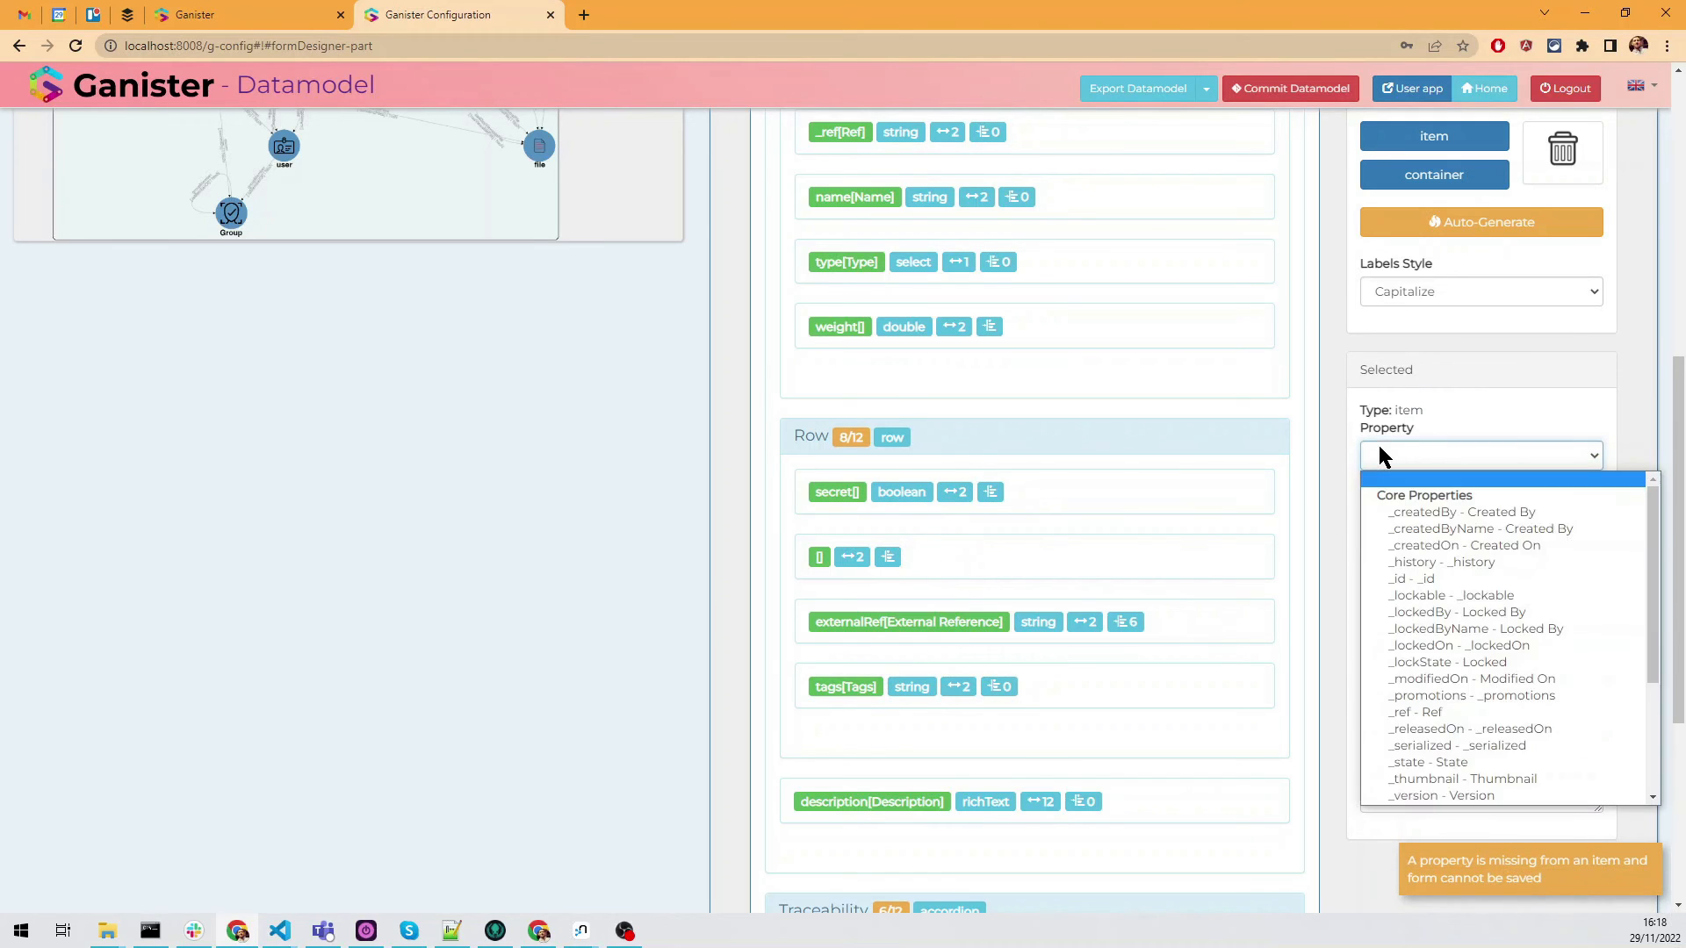
pyautogui.scroll(-4, 1386, 598)
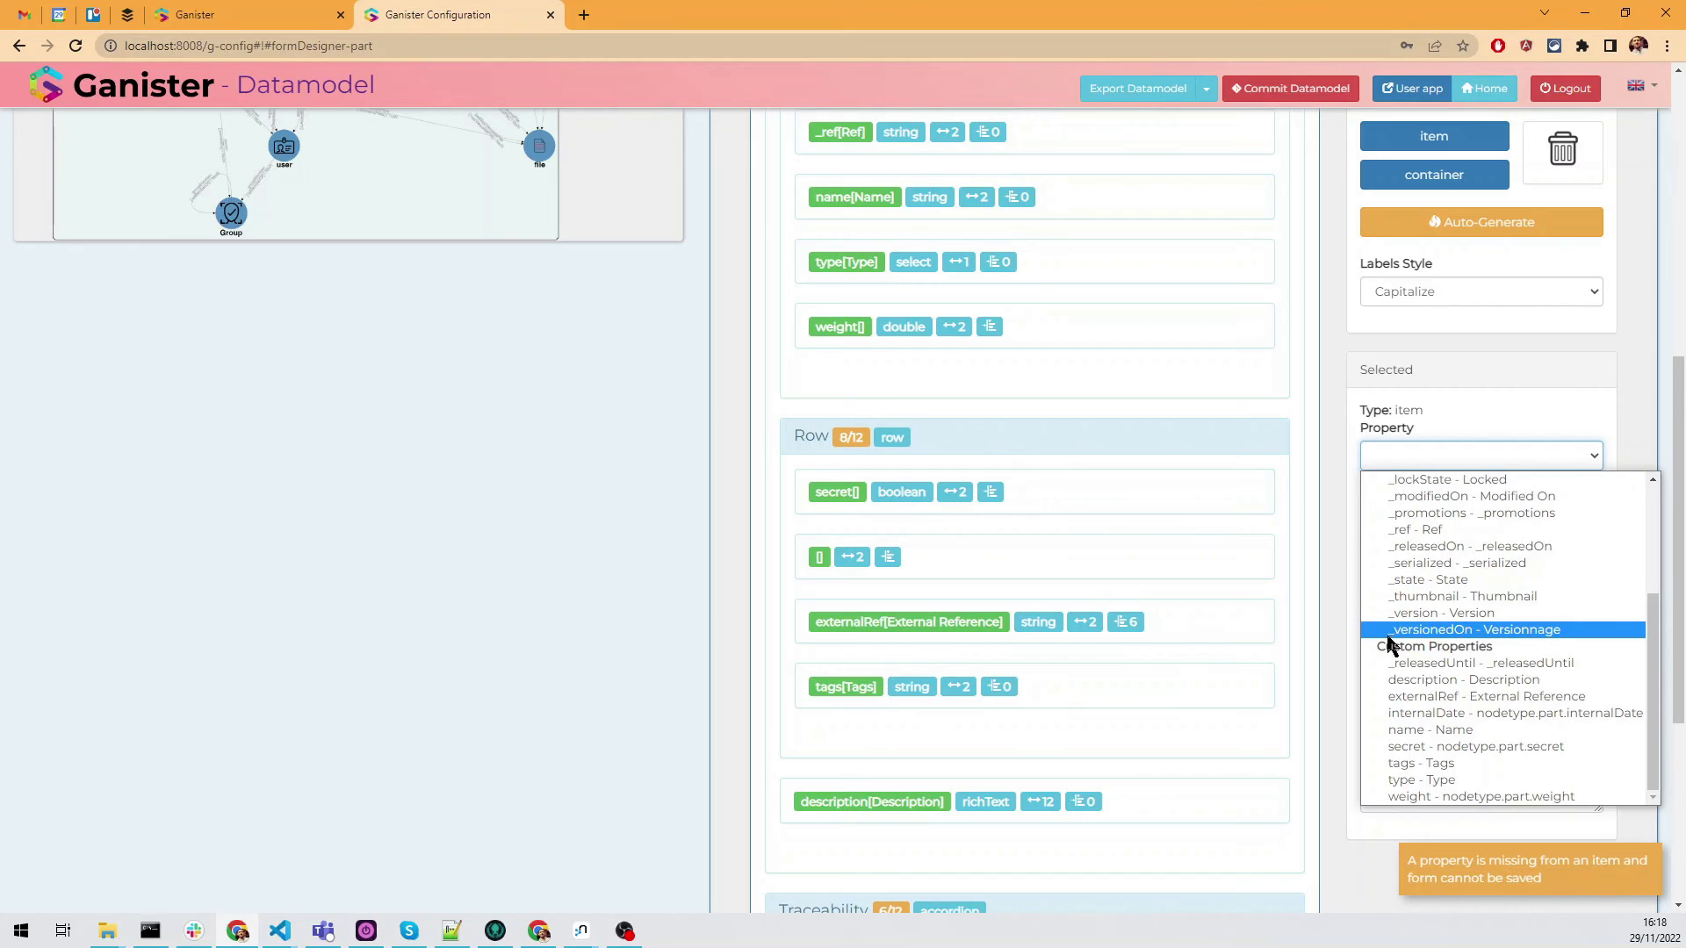
pyautogui.click(1398, 713)
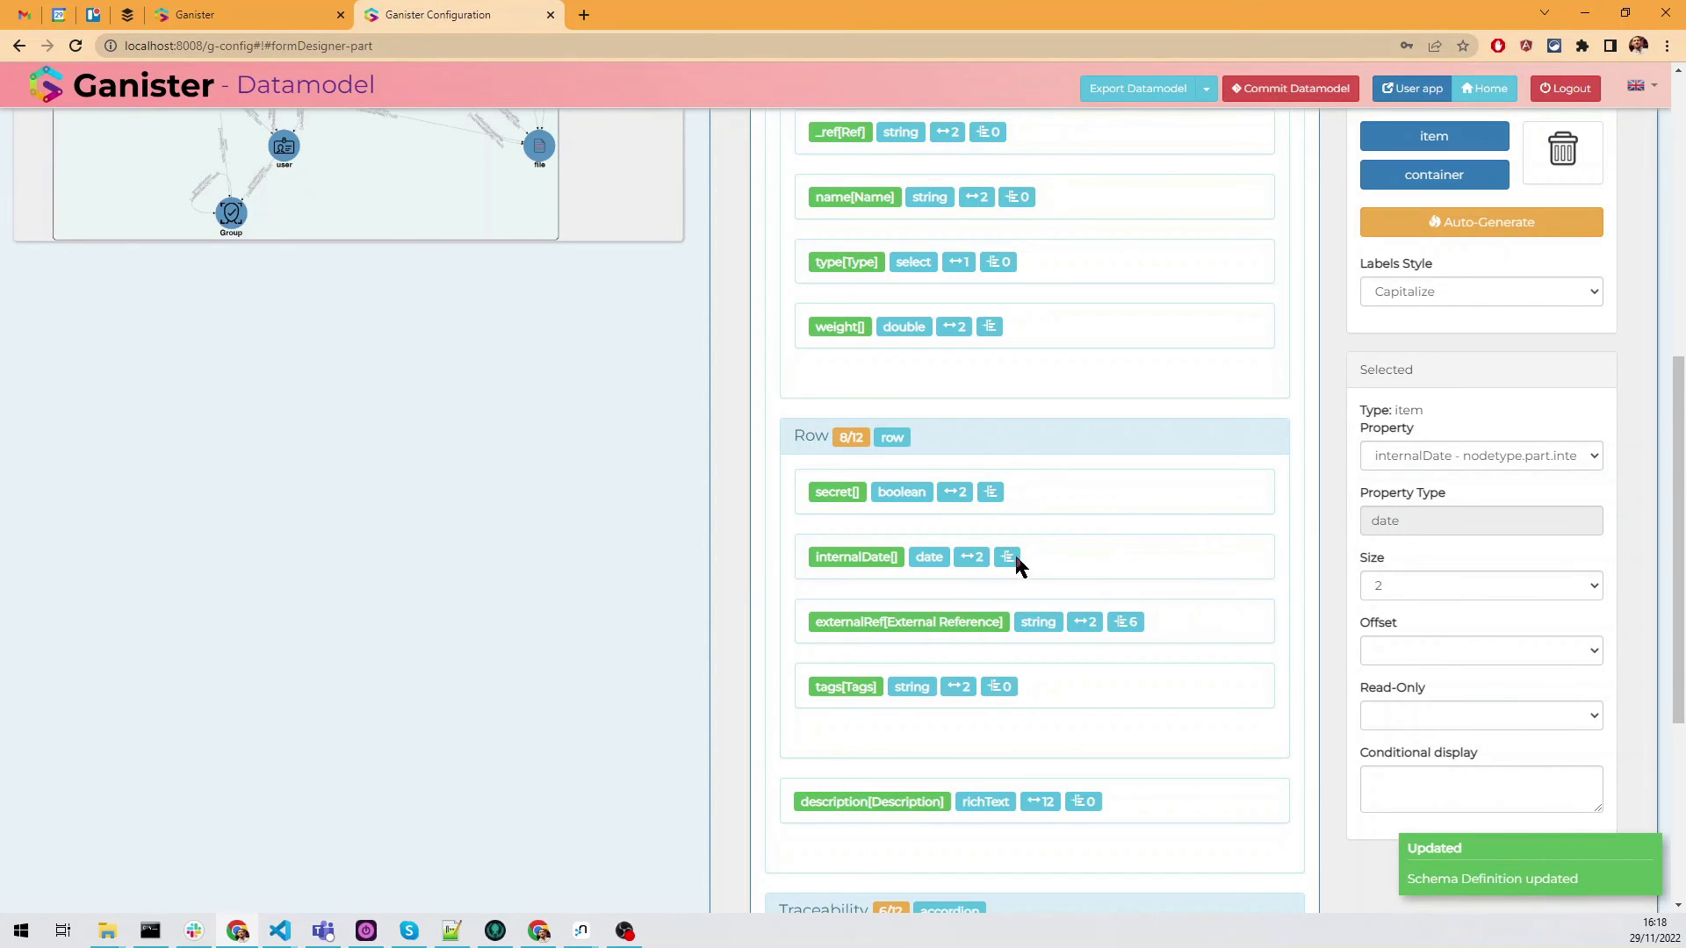
# Return to the open part in the Ganister user application and switch its Secret property on.
pyautogui.click(272, 14)
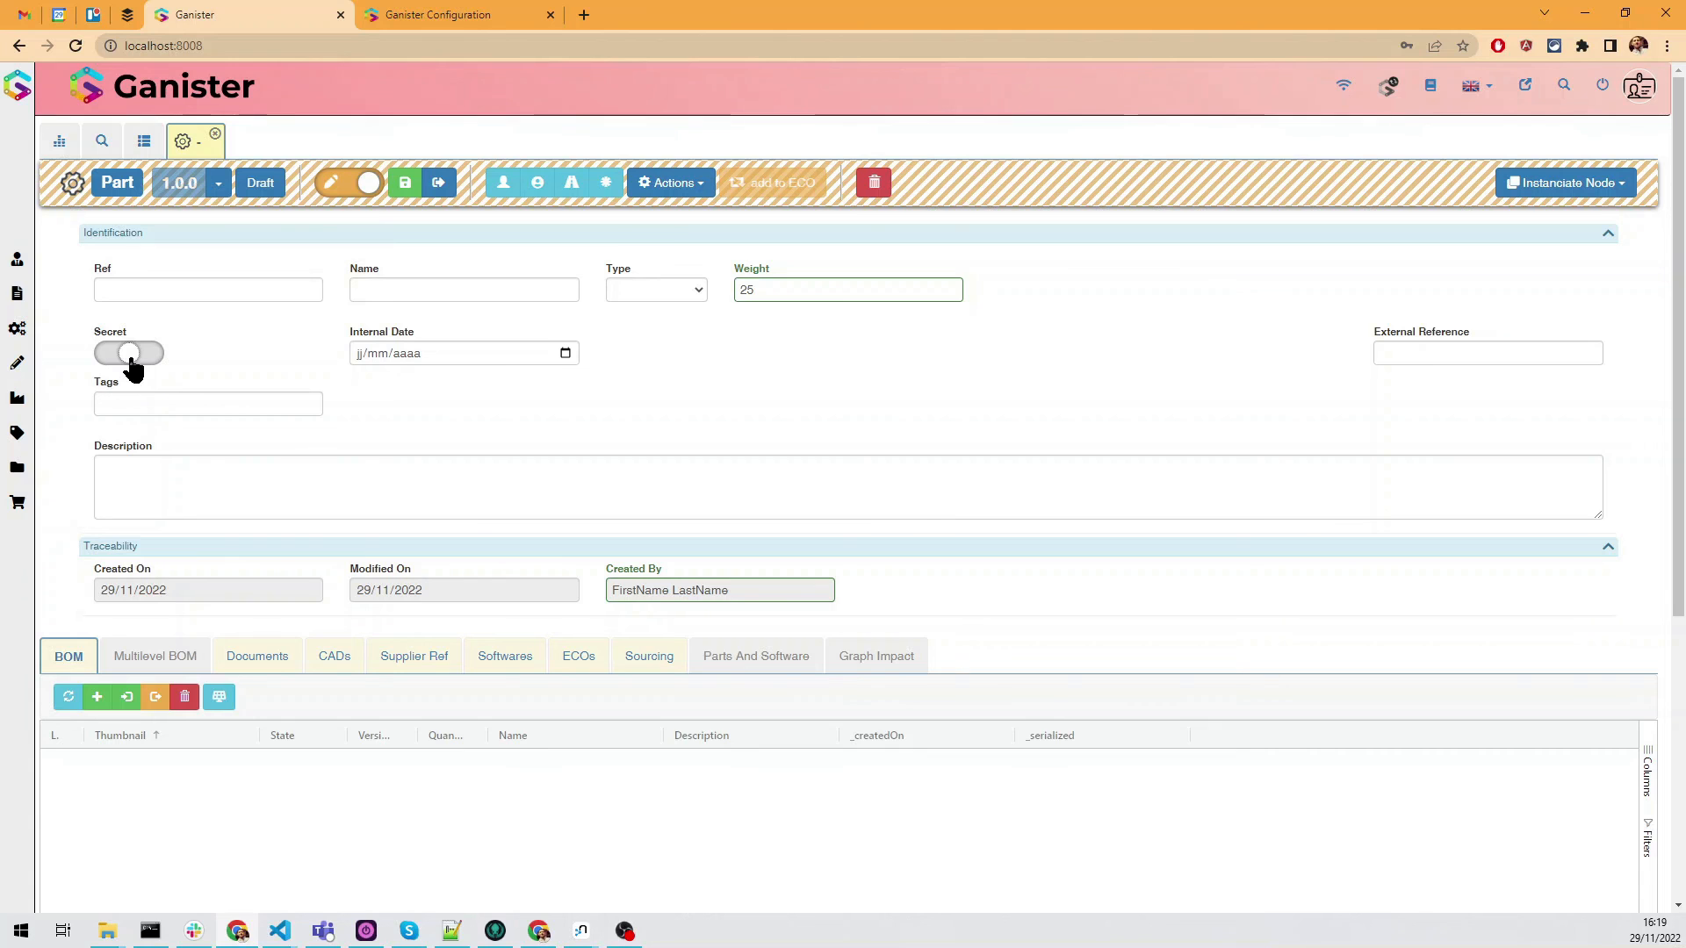
pyautogui.click(130, 360)
pyautogui.click(130, 360)
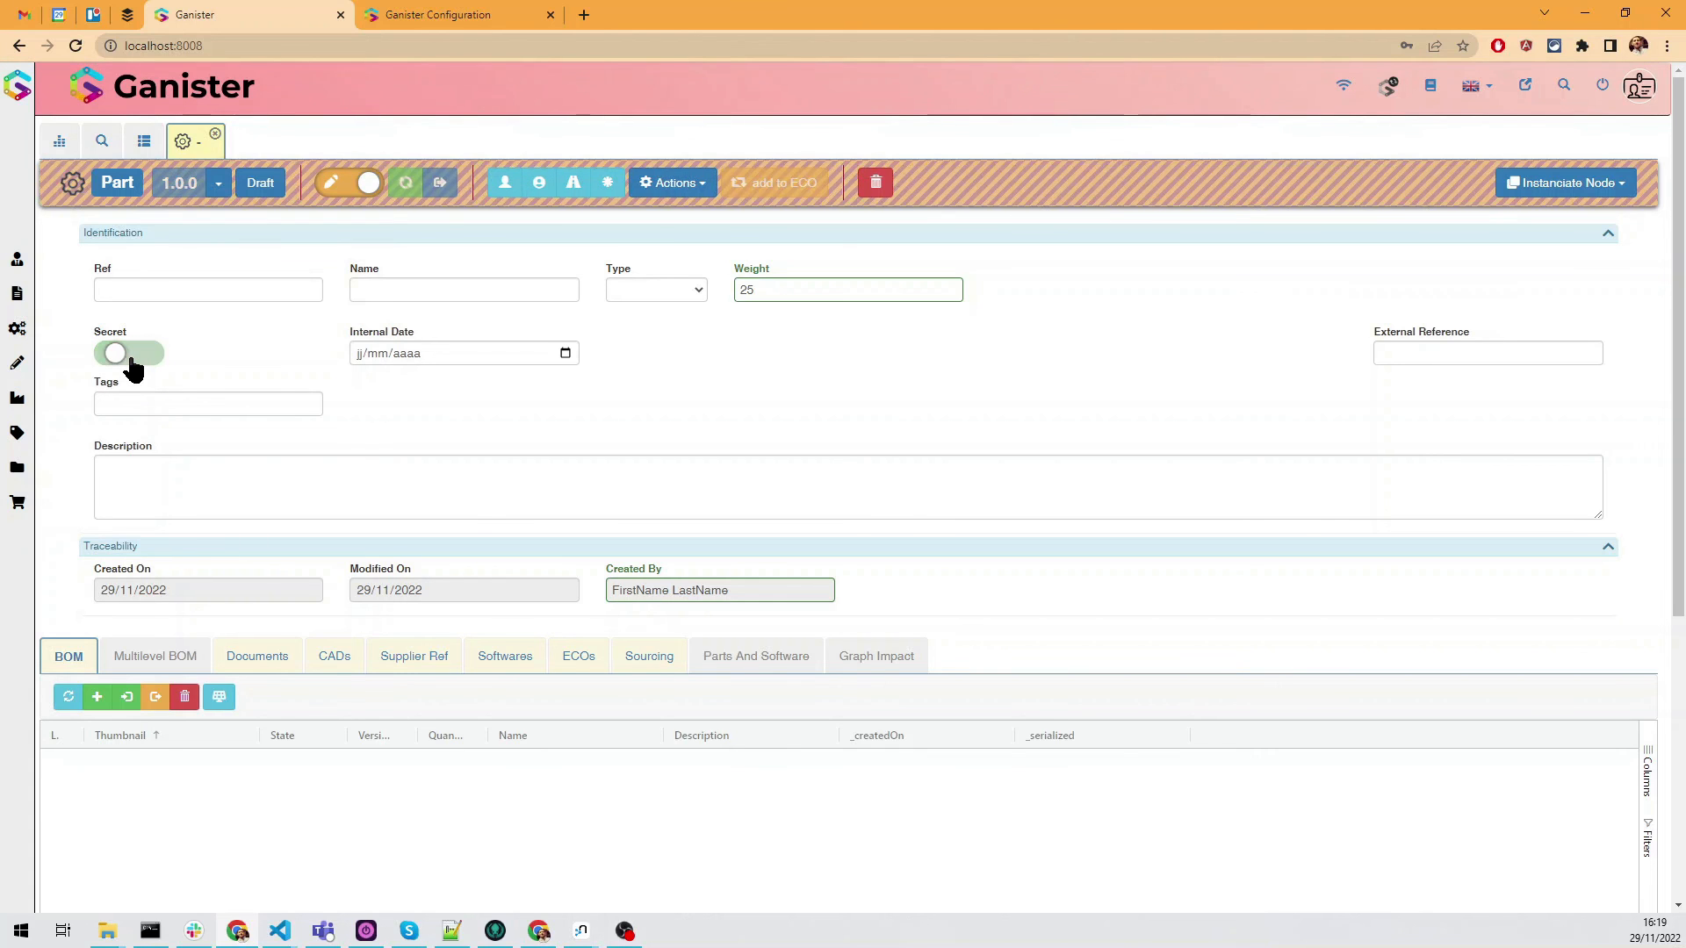
pyautogui.click(129, 357)
pyautogui.rightClick(128, 355)
pyautogui.click(121, 346)
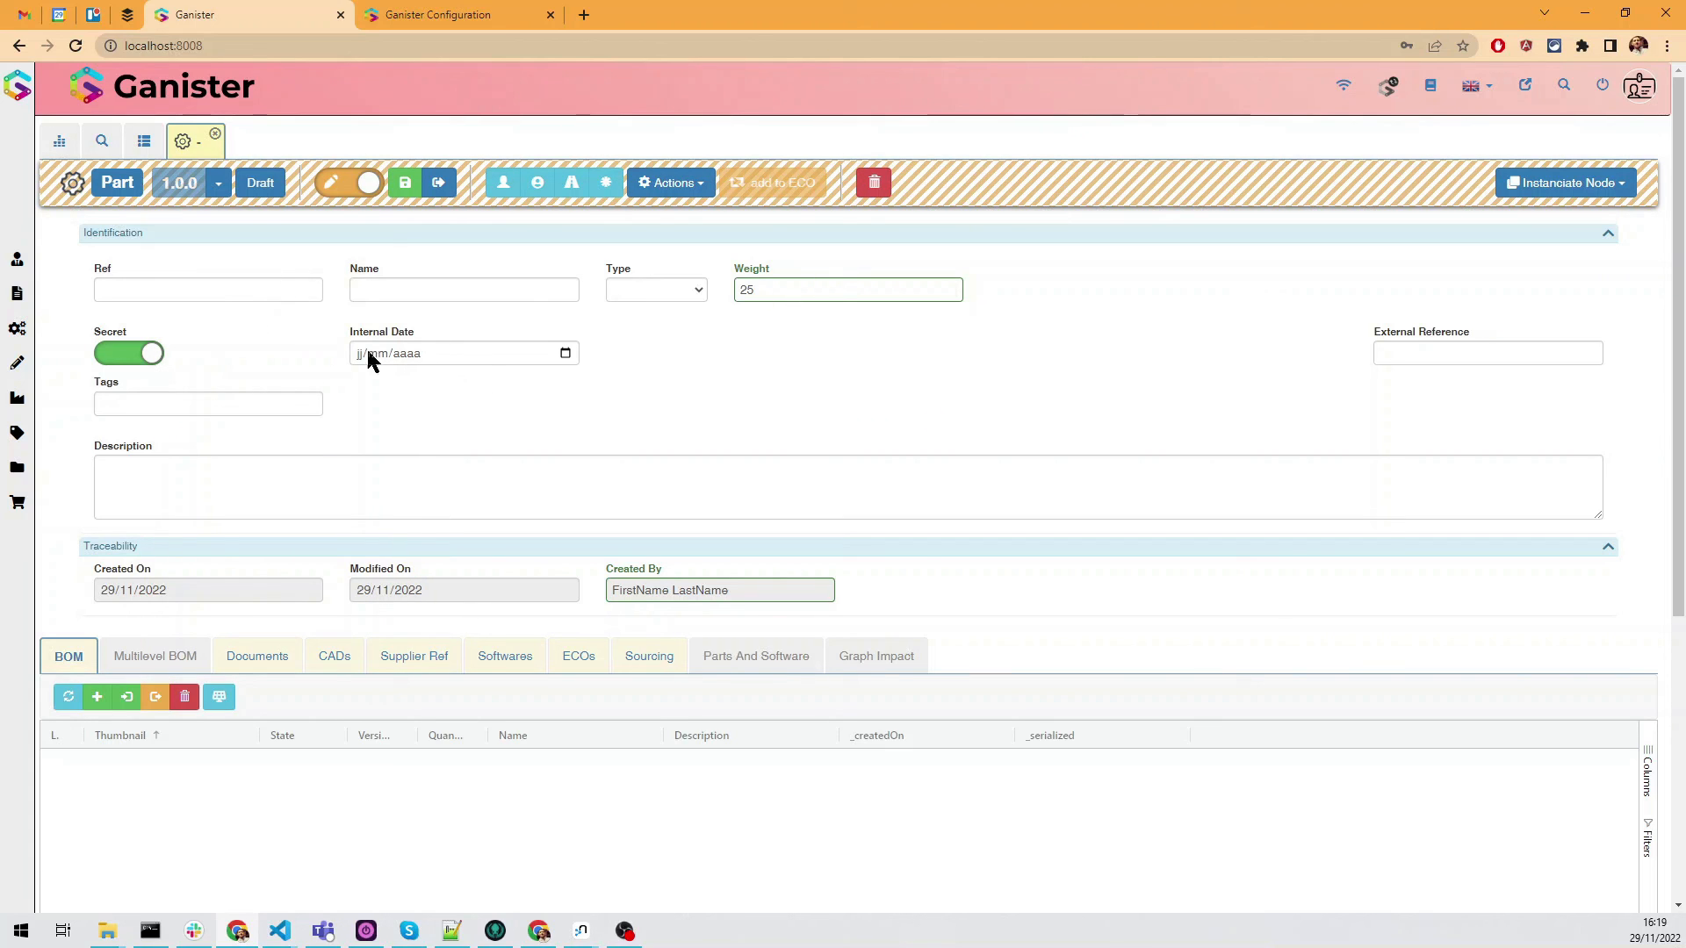
# Set the part's Internal Date to 24/11/2022.
pyautogui.click(696, 292)
pyautogui.click(696, 290)
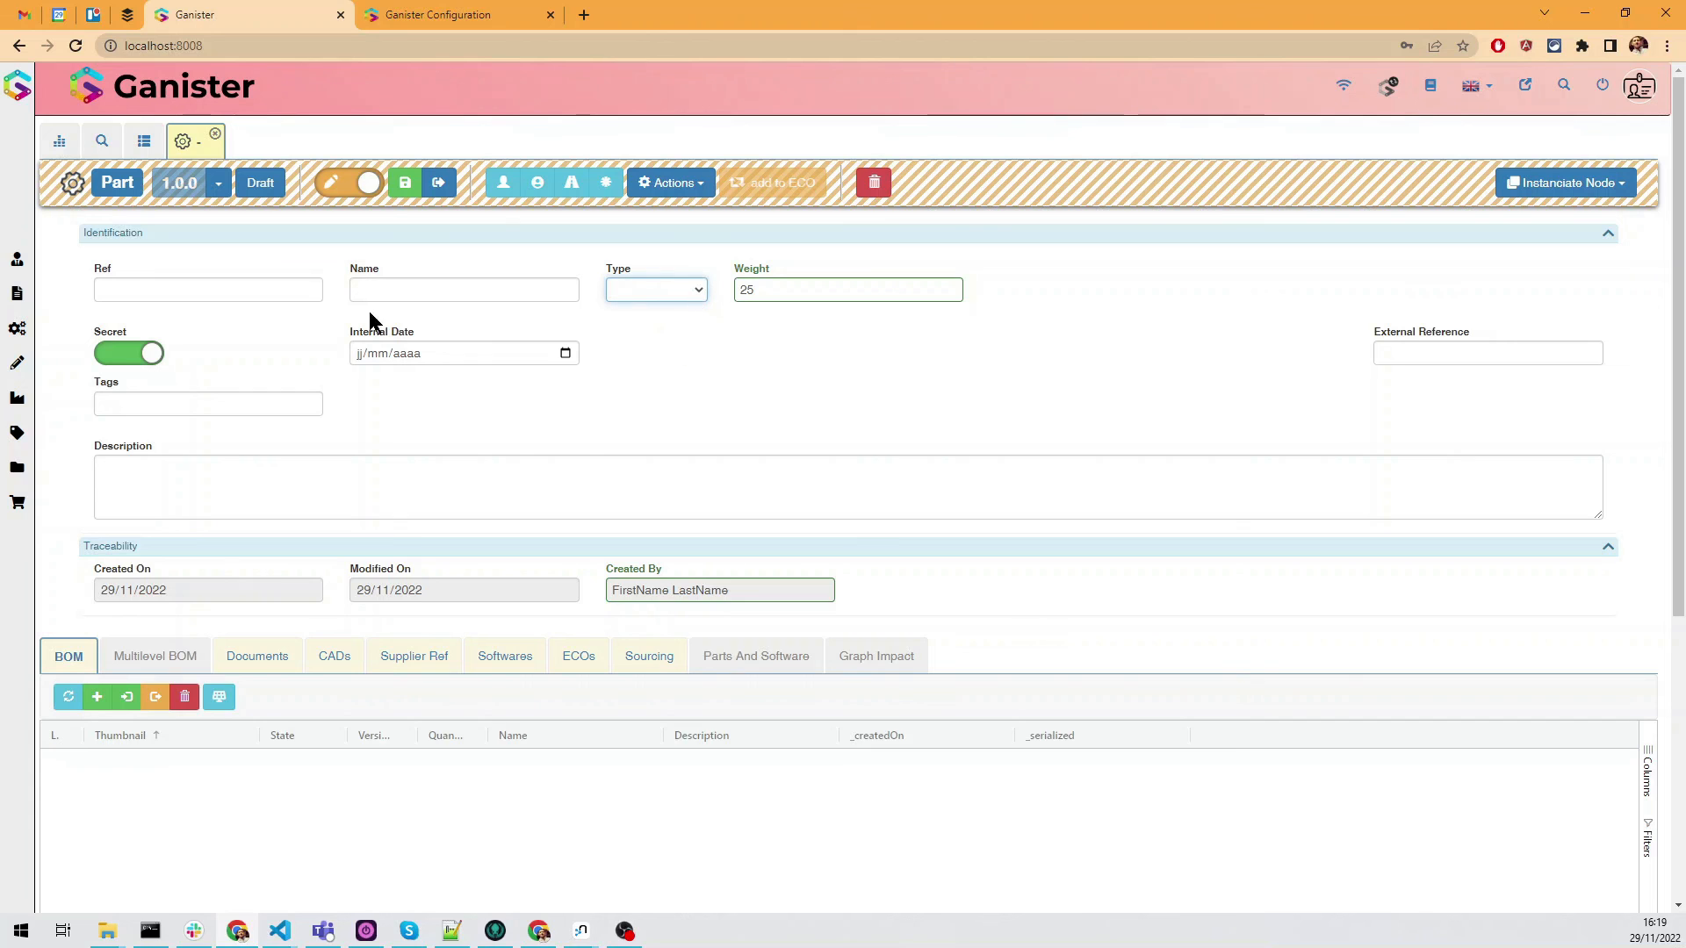
pyautogui.click(565, 353)
pyautogui.click(442, 514)
pyautogui.click(620, 421)
pyautogui.scroll(-3, 523, 401)
pyautogui.scroll(3, 524, 386)
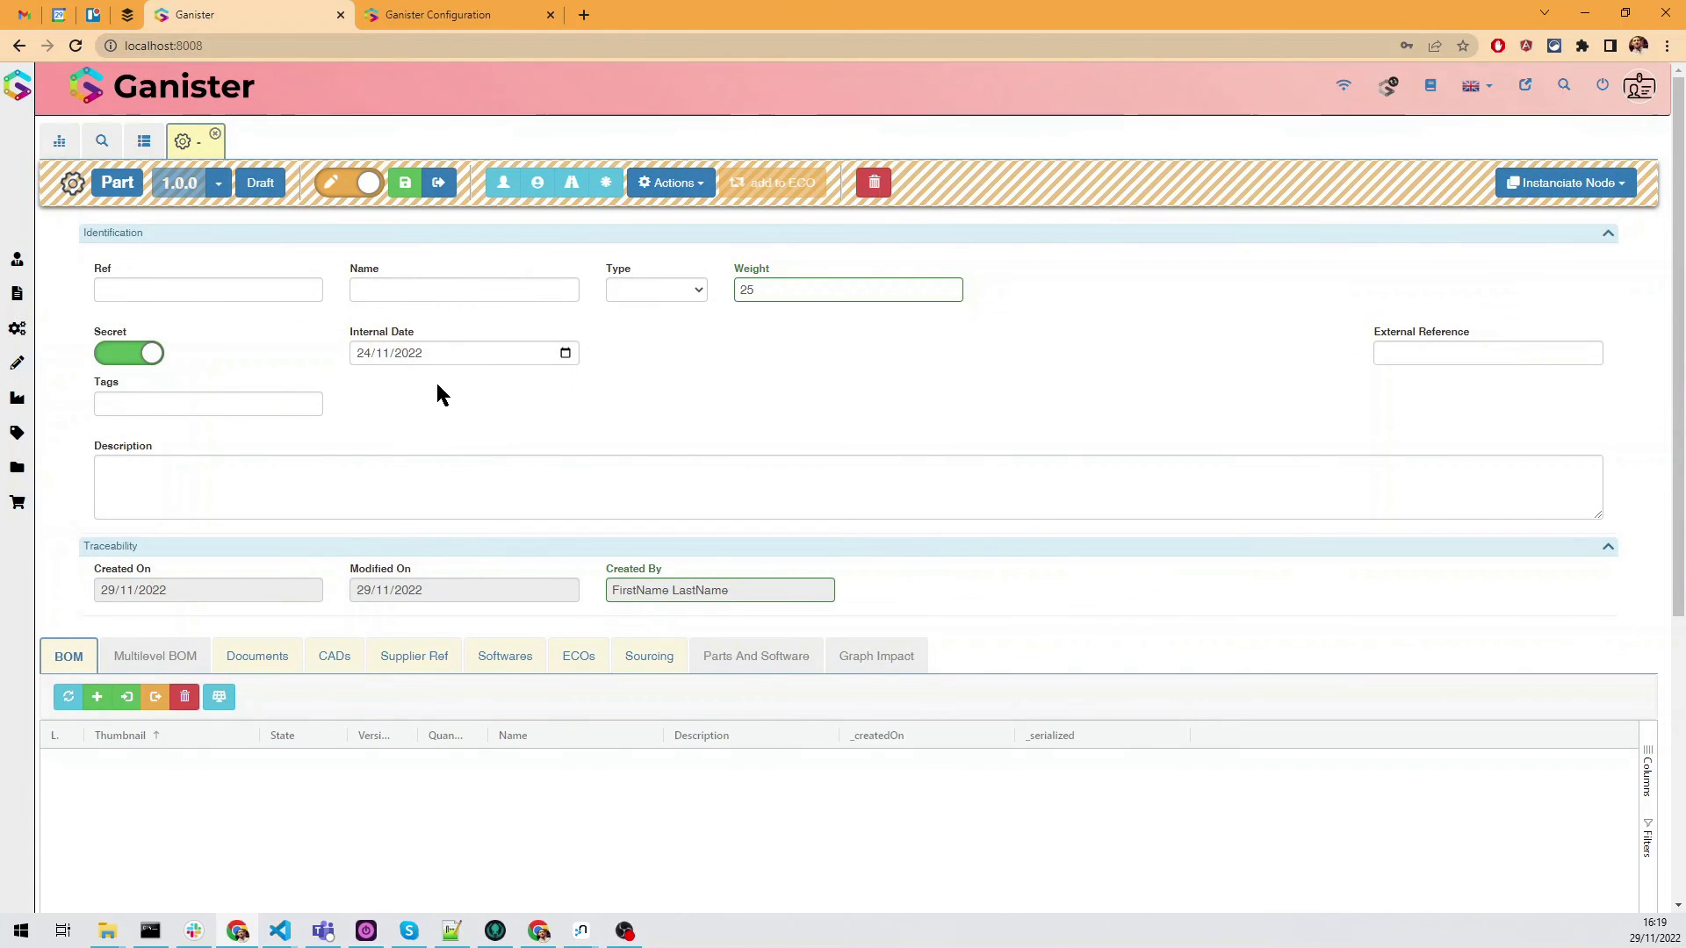
pyautogui.click(282, 235)
pyautogui.click(286, 236)
pyautogui.click(651, 423)
pyautogui.click(428, 473)
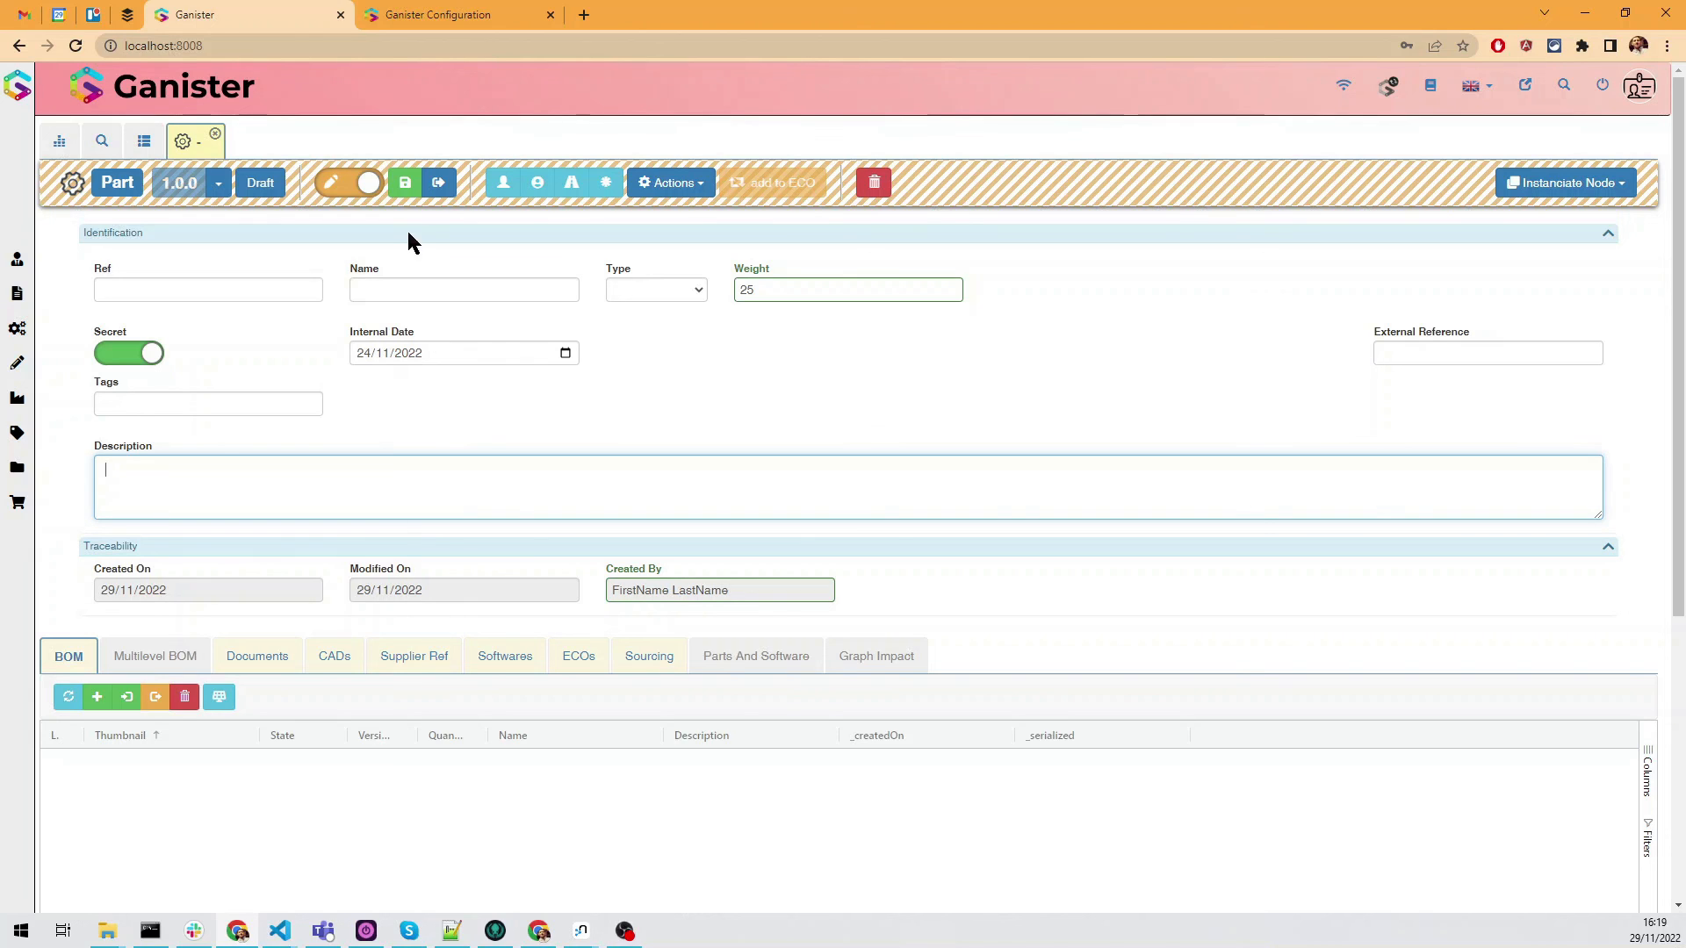
pyautogui.click(418, 414)
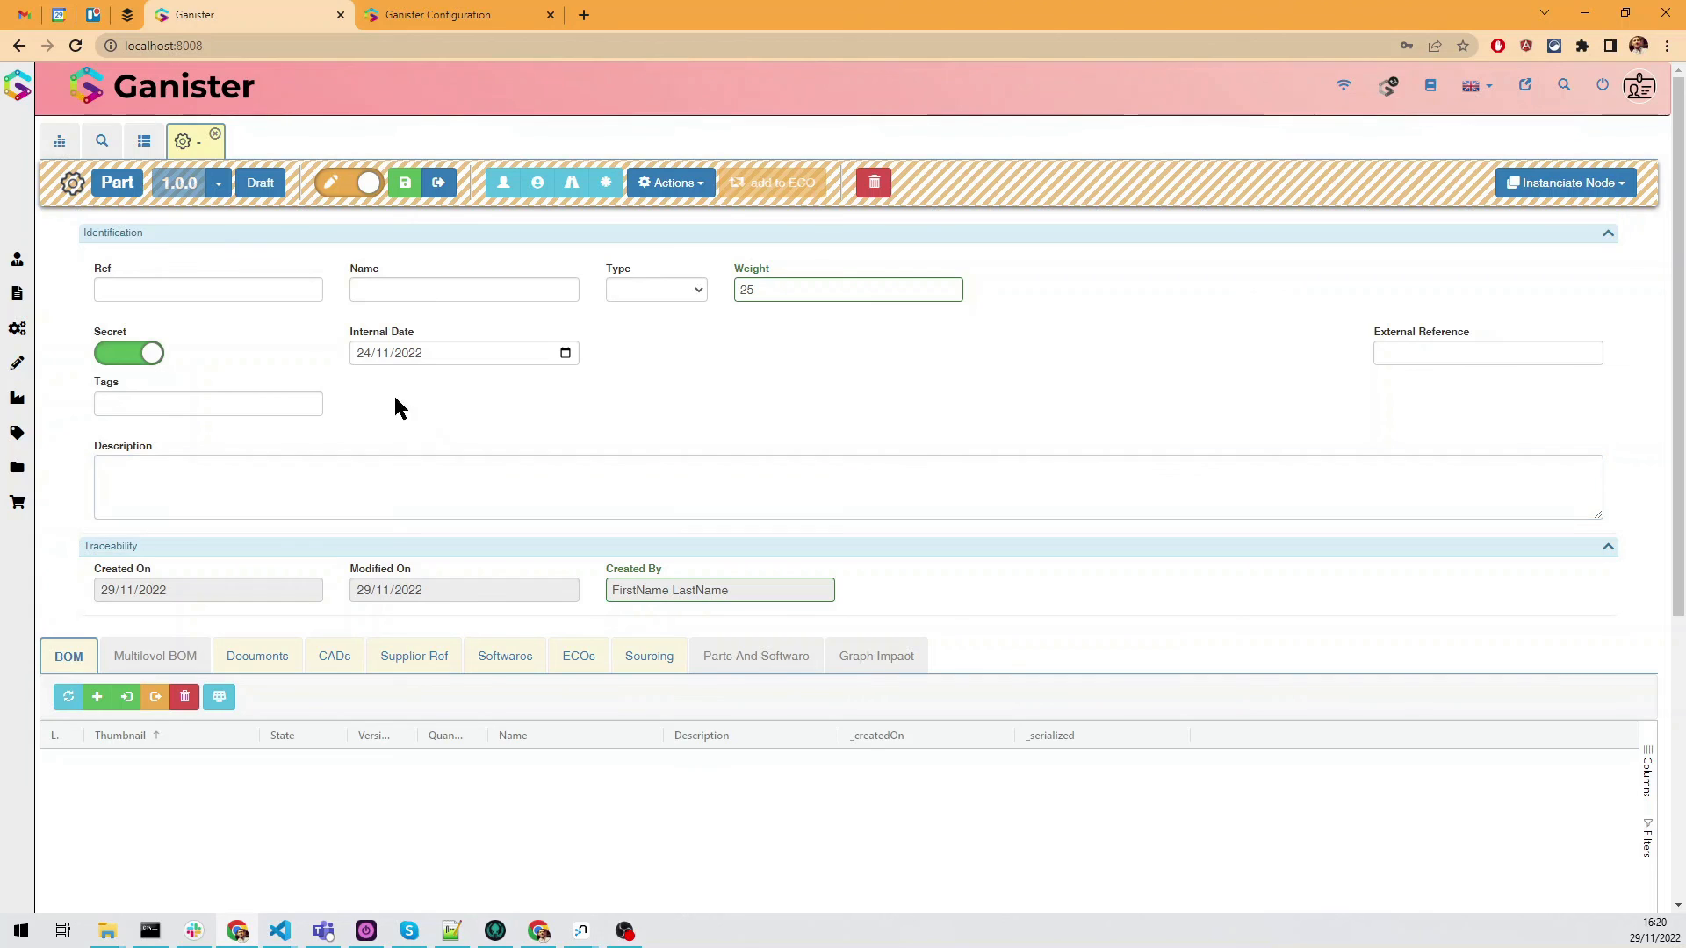